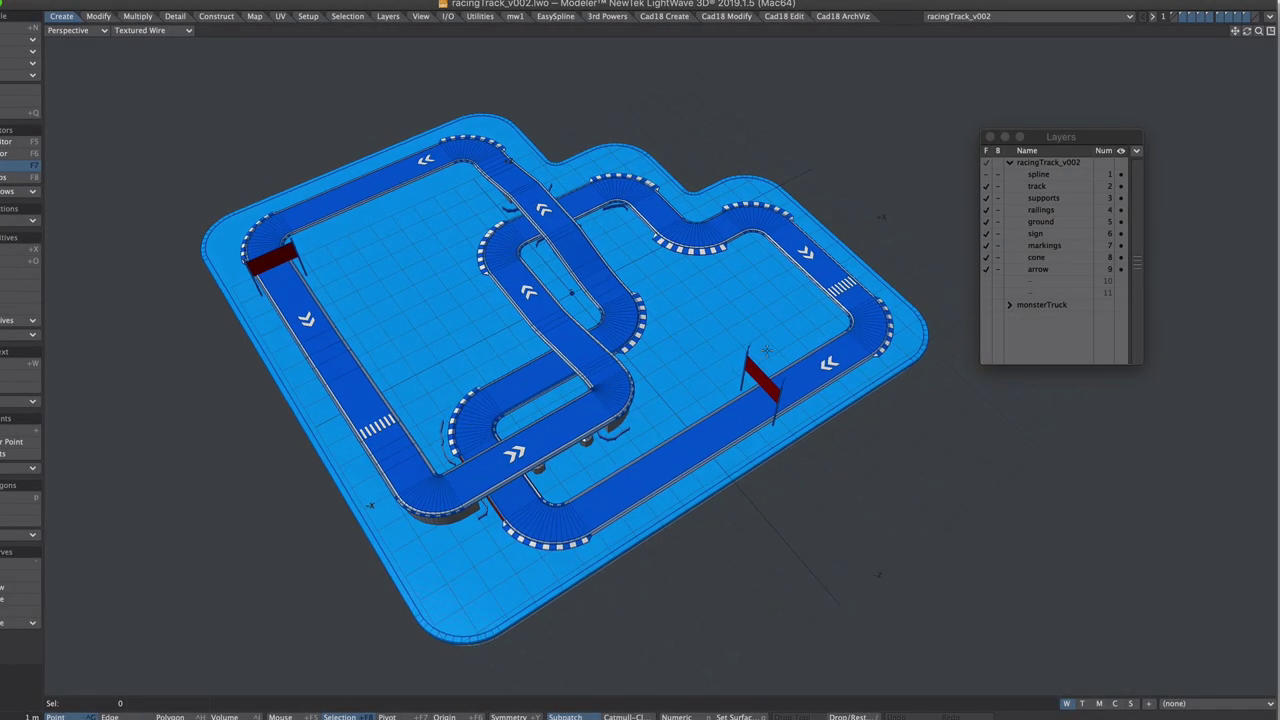
Examine the racing track model with the arrow layer shown alone and with the track through arrow layers shown together
{"action": "left_click", "coordinate": [1036, 186]}
{"action": "left_click_drag", "start_coordinate": [648, 337], "coordinate": [686, 371], "text": "alt"}
{"action": "key", "text": "9"}
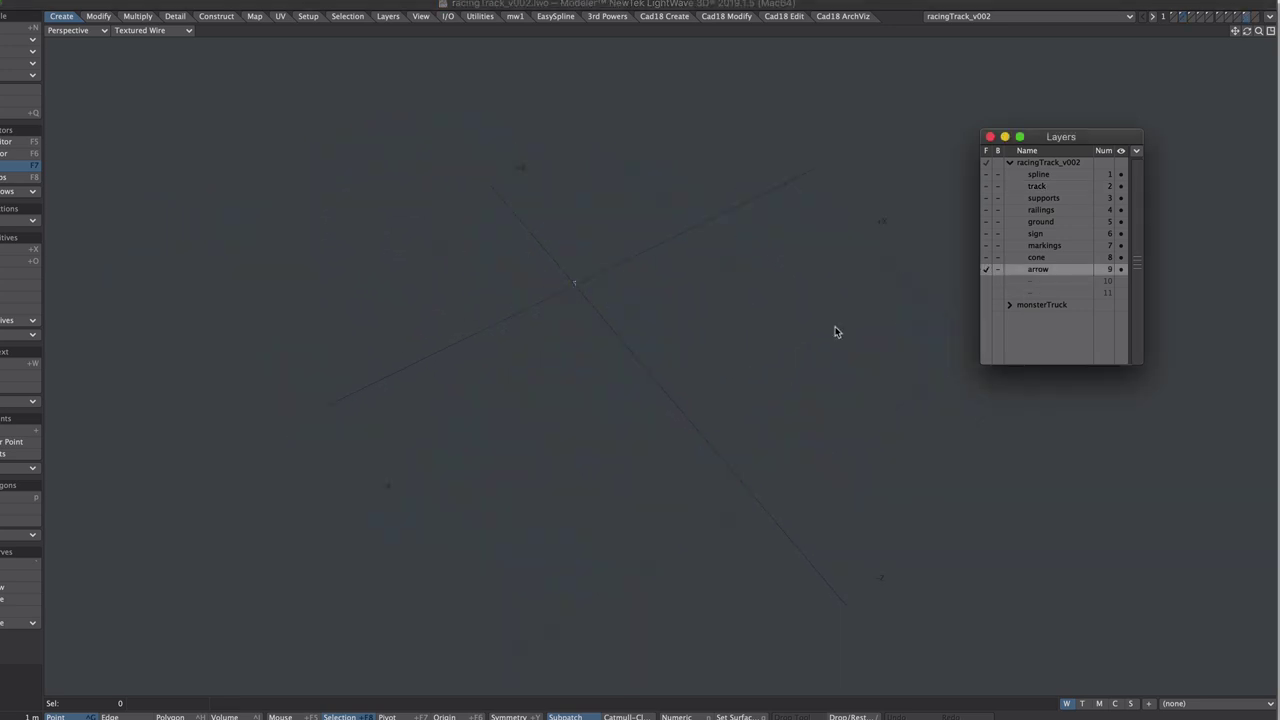
{"action": "key", "text": "a"}
{"action": "key", "text": "comma"}
{"action": "left_click_drag", "start_coordinate": [809, 328], "coordinate": [1019, 217], "text": "alt"}
{"action": "left_click", "coordinate": [1038, 187], "text": "shift"}
{"action": "key", "text": "a"}
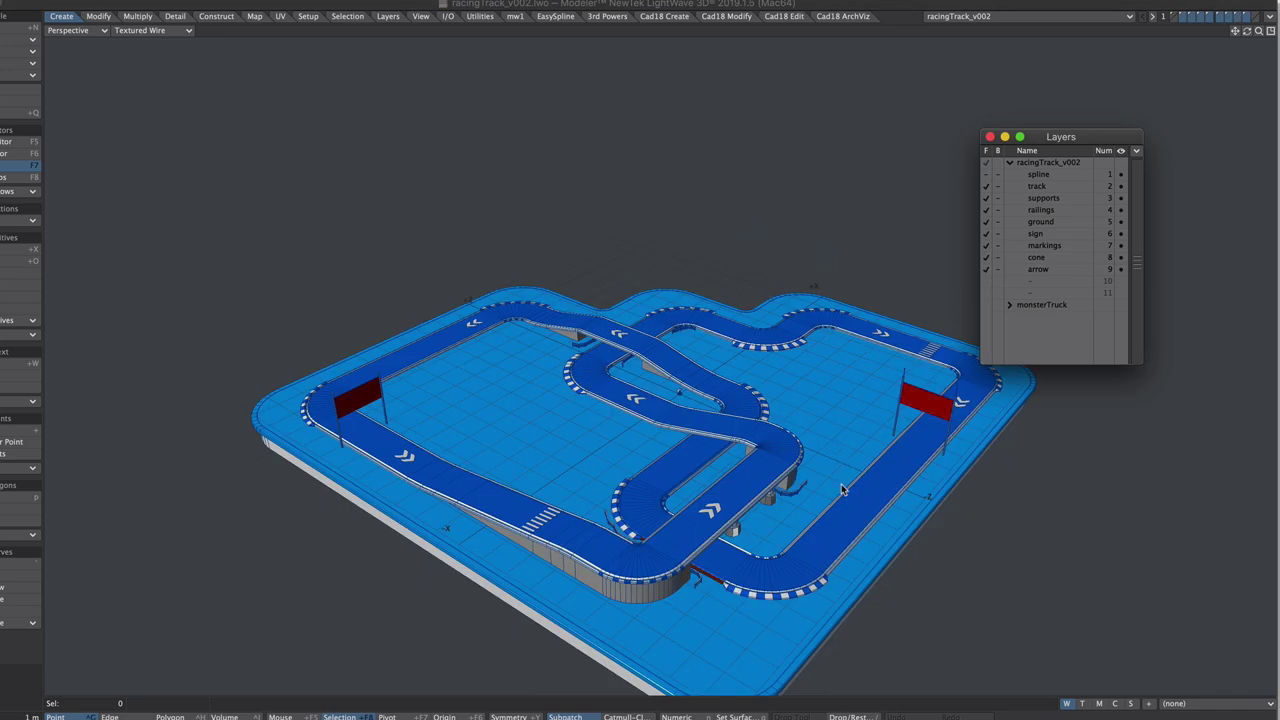
{"action": "left_click_drag", "start_coordinate": [834, 501], "coordinate": [716, 466], "text": "alt"}
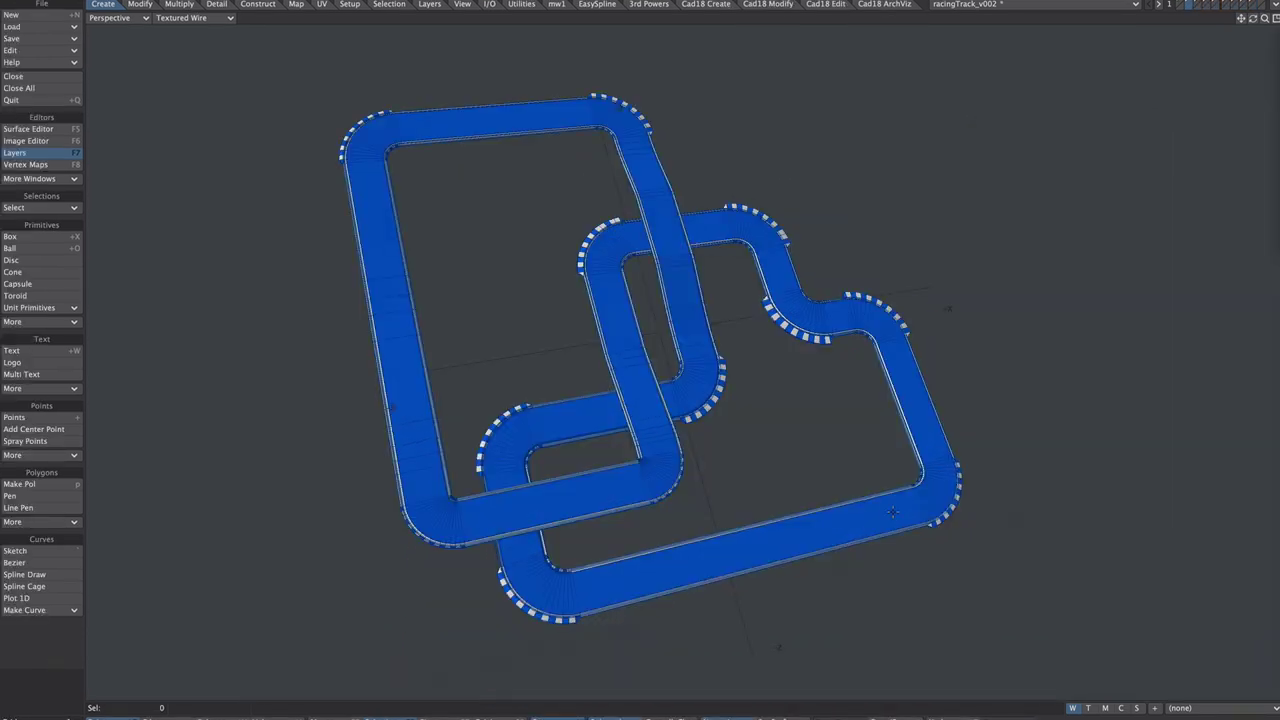
Copy the connected road-surface polygons from the track layer into the first layer
{"action": "left_click_drag", "start_coordinate": [892, 512], "coordinate": [918, 503]}
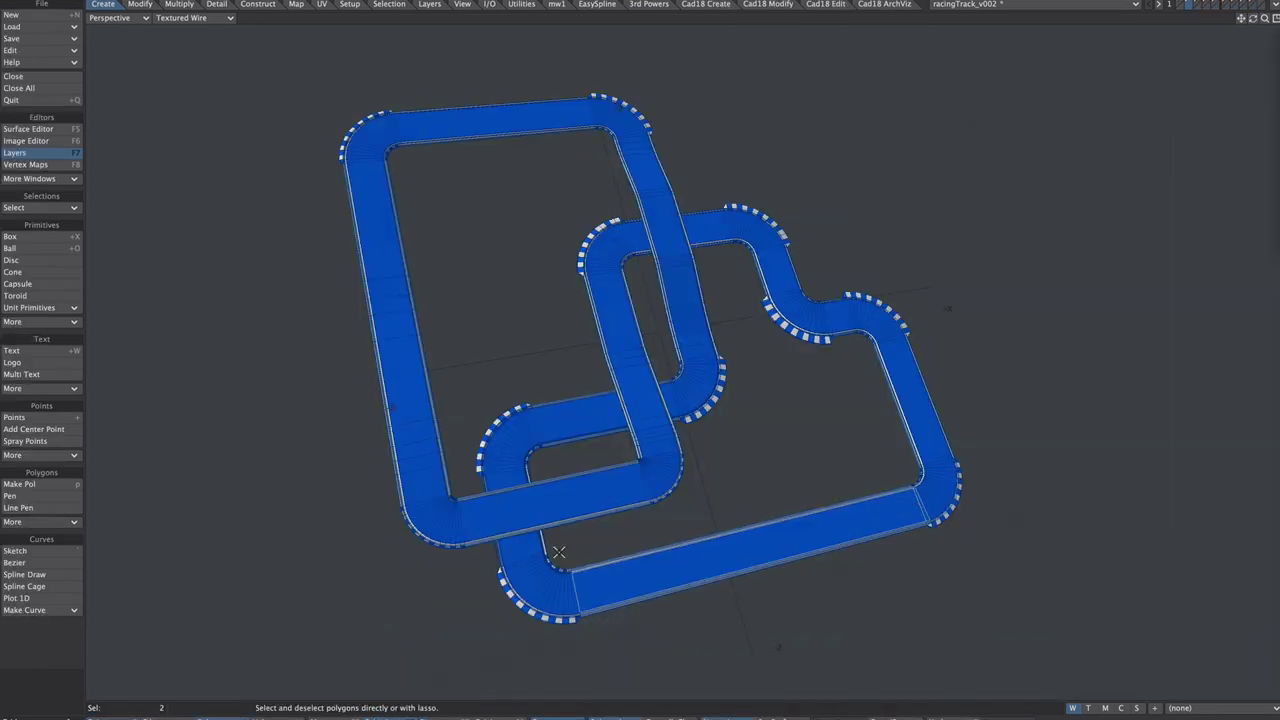
{"action": "key", "text": "bracketright"}
{"action": "left_click", "coordinate": [1180, 5]}
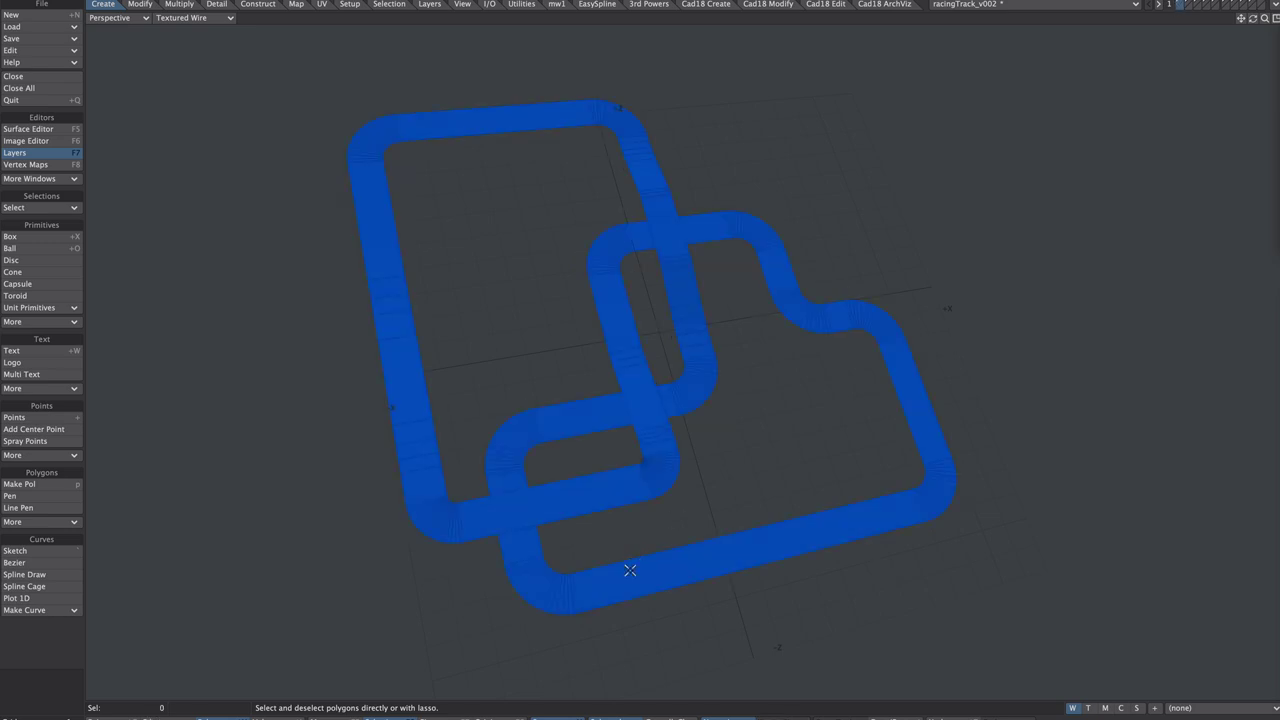
Clean up the copied road surface by cutting its connected polygons, deleting the leftover geometry and pasting the polygons back
{"action": "left_click", "coordinate": [572, 585]}
{"action": "key", "text": "bracketright"}
{"action": "key", "text": "space"}
{"action": "key", "text": "space"}
{"action": "key", "text": "space"}
{"action": "key", "text": "ctrl+x"}
{"action": "key", "text": "Delete"}
{"action": "key", "text": "ctrl+v"}
Make an open curve from the connected points along the copied road surface
{"action": "left_click", "coordinate": [855, 522]}
{"action": "key", "text": "space"}
{"action": "left_click", "coordinate": [195, 18]}
{"action": "left_click", "coordinate": [185, 3]}
{"action": "scroll", "coordinate": [917, 514], "scroll_direction": "up", "scroll_amount": 4}
{"action": "left_click", "coordinate": [384, 631]}
{"action": "key", "text": "bracketright"}
{"action": "key", "text": "ctrl+p"}
{"action": "key", "text": "space"}
Delete all geometry except the new curve, using the statistics and an inverted selection
{"action": "key", "text": "w"}
{"action": "left_click_drag", "start_coordinate": [477, 284], "coordinate": [458, 286]}
{"action": "key", "text": "space"}
{"action": "left_click", "coordinate": [302, 307]}
{"action": "left_click", "coordinate": [291, 331]}
{"action": "key", "text": "shift+apostrophe"}
{"action": "key", "text": "Delete"}
In LightWave Layout, add a null named CAR and assign the track spline as its Spline Control
{"action": "left_click", "coordinate": [294, 281]}
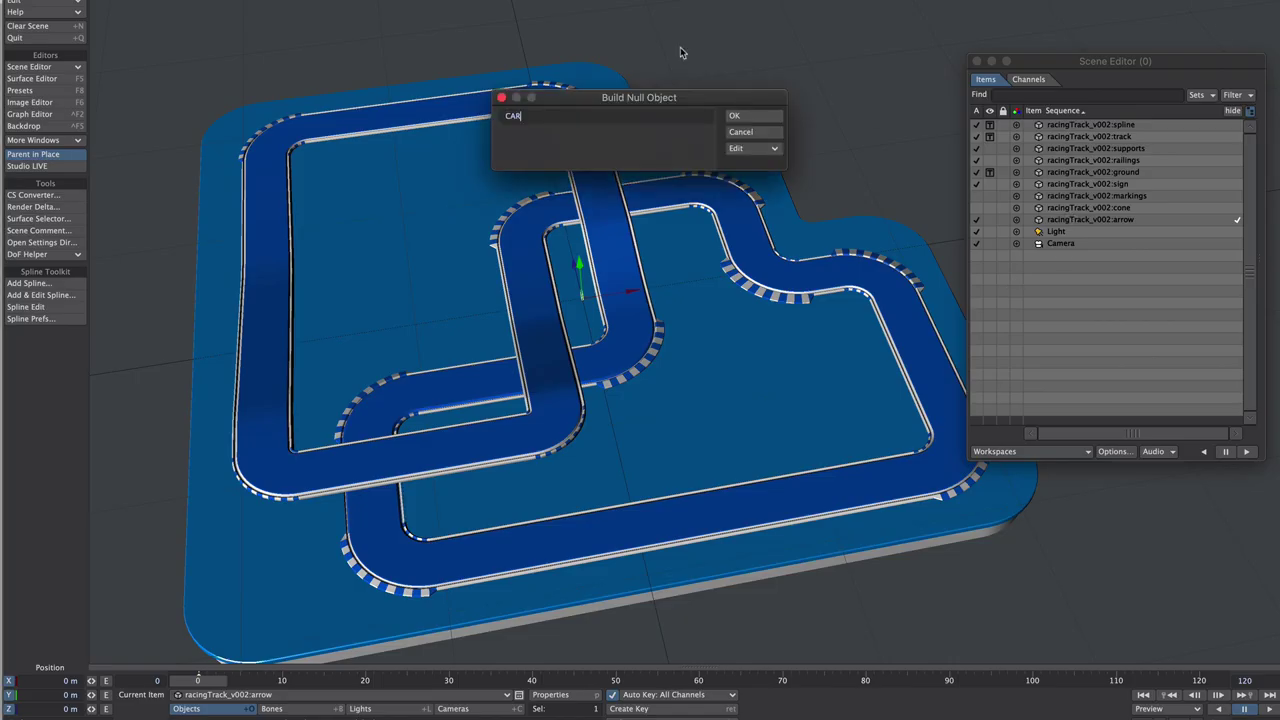
{"action": "left_click", "coordinate": [745, 116]}
{"action": "key", "text": "m"}
{"action": "left_click", "coordinate": [795, 226]}
{"action": "left_click", "coordinate": [795, 237]}
{"action": "left_click", "coordinate": [642, 161]}
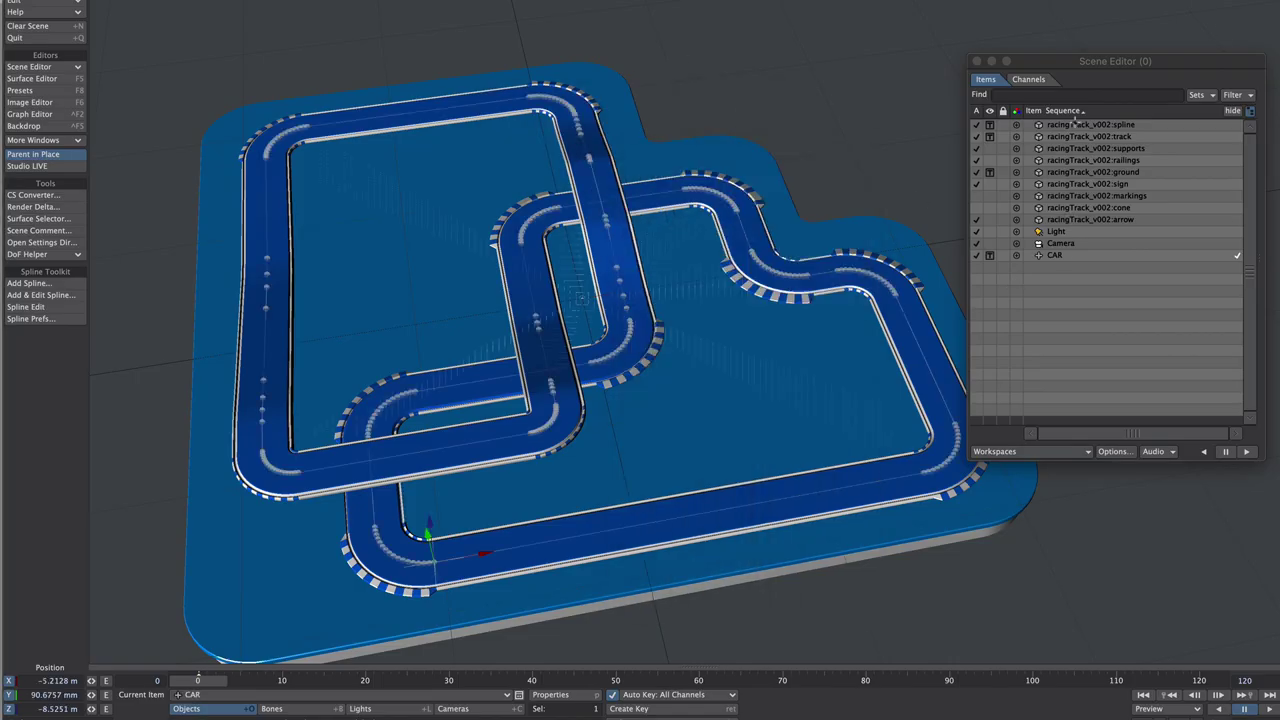
Select all child nodes of the racingTrack_v002:spline item up to node (233) and review their rotation motion options
{"action": "left_click", "coordinate": [1077, 124]}
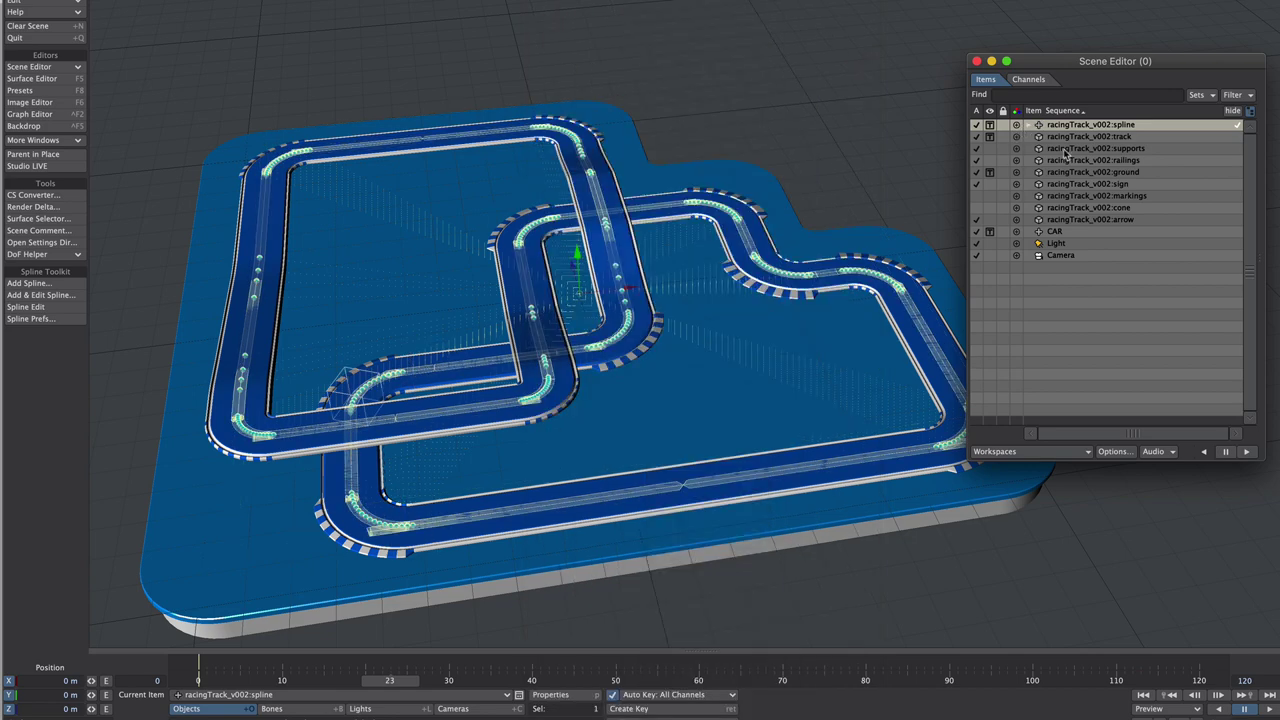
{"action": "left_click", "coordinate": [1029, 125]}
{"action": "left_click", "coordinate": [1076, 137]}
{"action": "left_click_drag", "start_coordinate": [1249, 138], "coordinate": [1249, 404]}
{"action": "left_click", "coordinate": [1078, 279], "text": "shift"}
{"action": "key", "text": "m"}
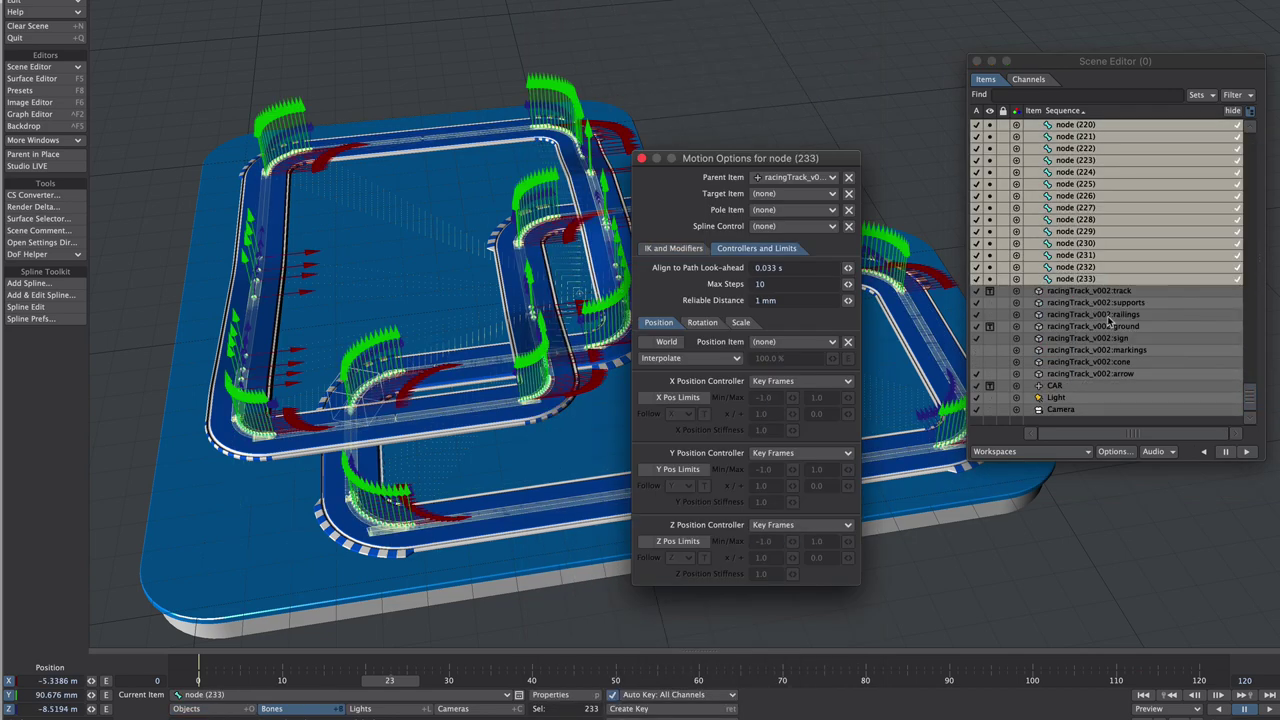
{"action": "left_click", "coordinate": [702, 322]}
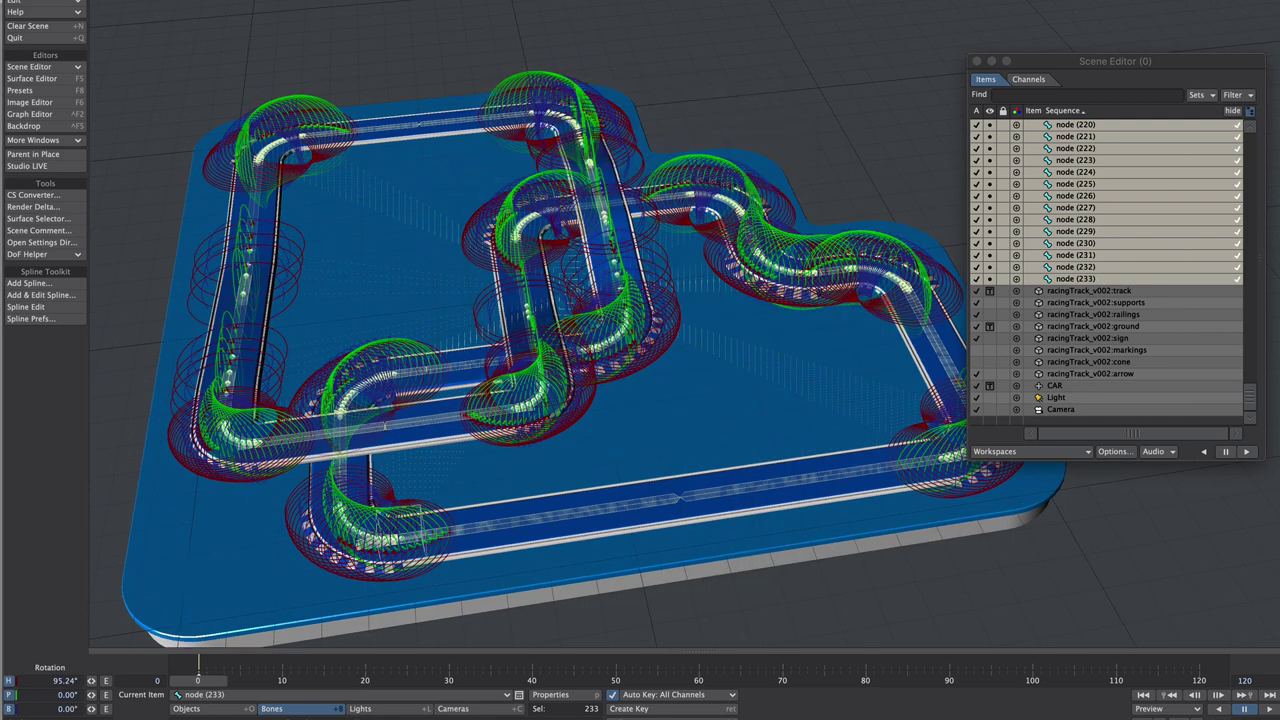
{"action": "key", "text": "m"}
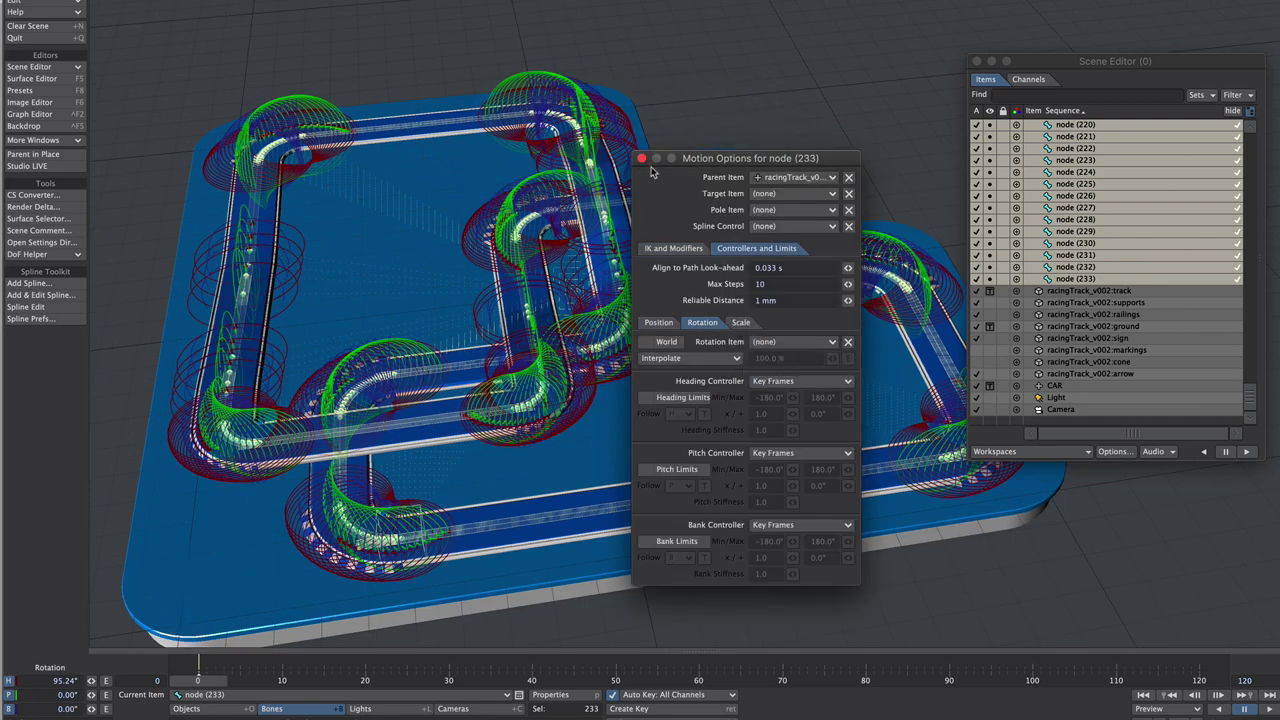
{"action": "left_click", "coordinate": [643, 158]}
{"action": "left_click", "coordinate": [1248, 158]}
{"action": "left_click", "coordinate": [1029, 125]}
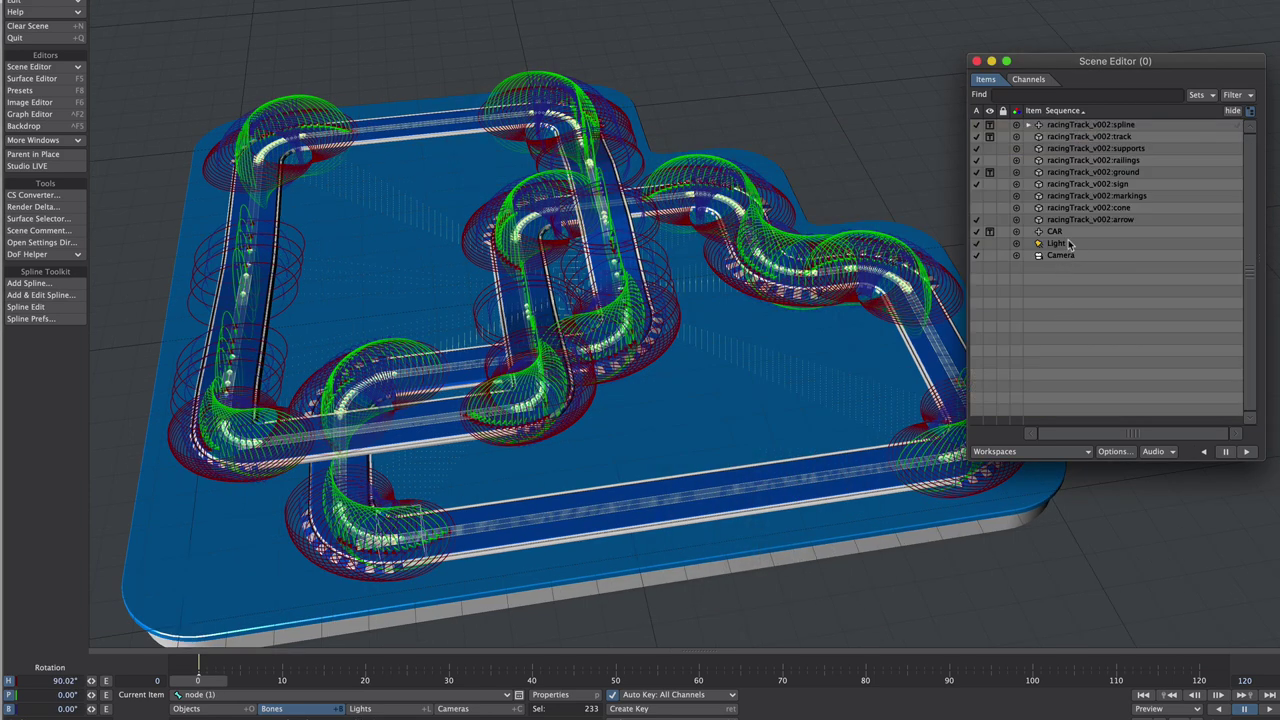
{"action": "left_click", "coordinate": [1055, 231]}
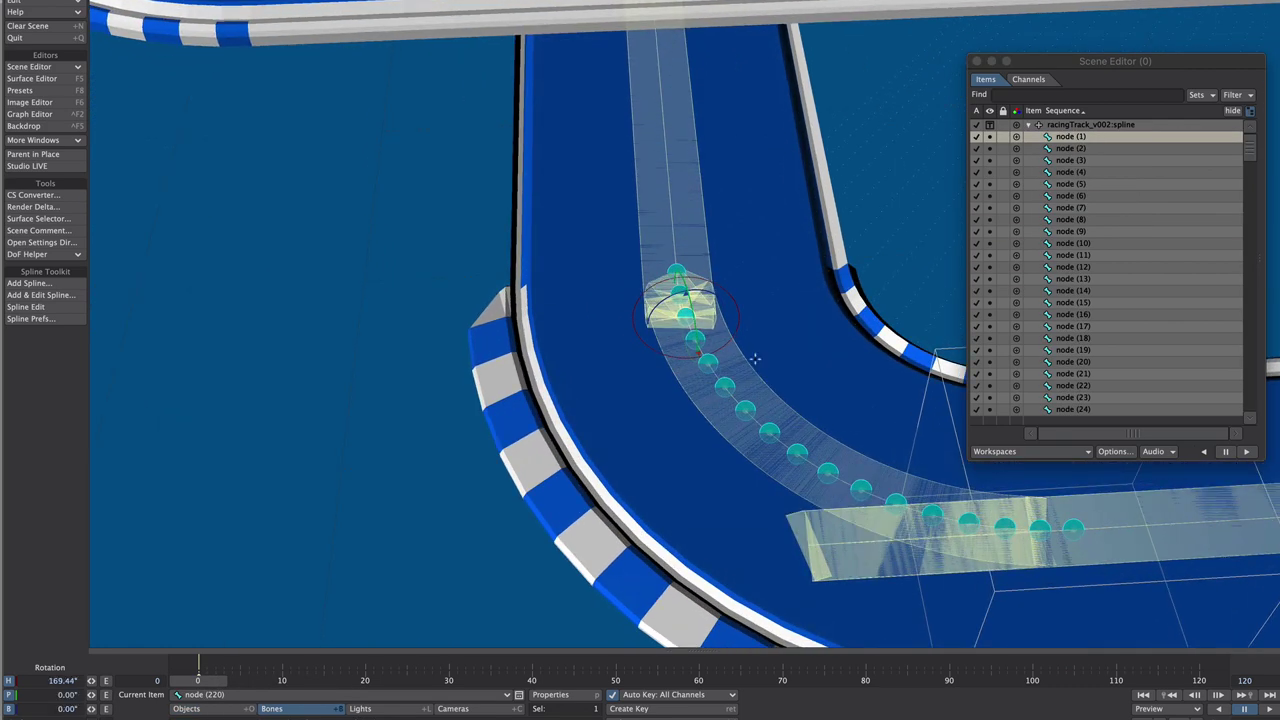
Walk through the spline nodes around the track corner from node (220) onward to examine each node's heading
{"action": "key", "text": "Down"}
{"action": "key", "text": "Down"}
{"action": "key", "text": "Down"}
{"action": "key", "text": "Down"}
{"action": "key", "text": "Down"}
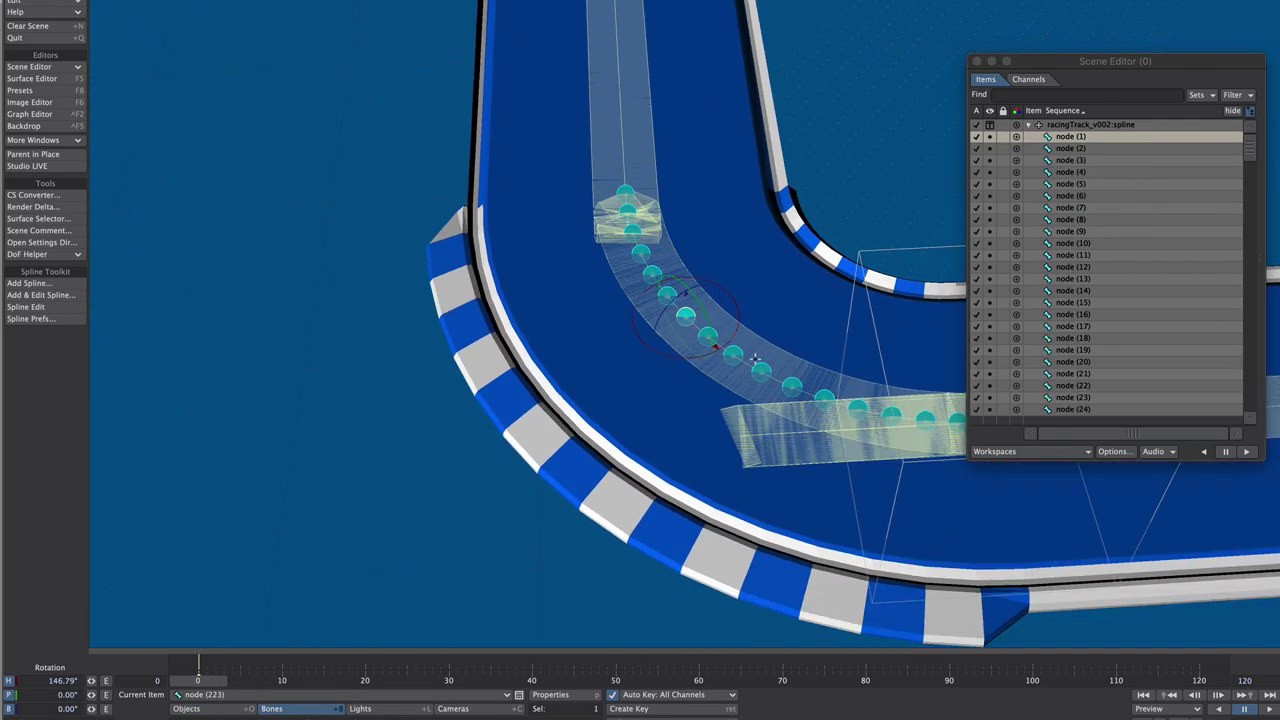
{"action": "key", "text": "Down"}
{"action": "key", "text": "Down"}
{"action": "key", "text": "Down"}
{"action": "key", "text": "Down"}
{"action": "key", "text": "Down"}
{"action": "key", "text": "Down"}
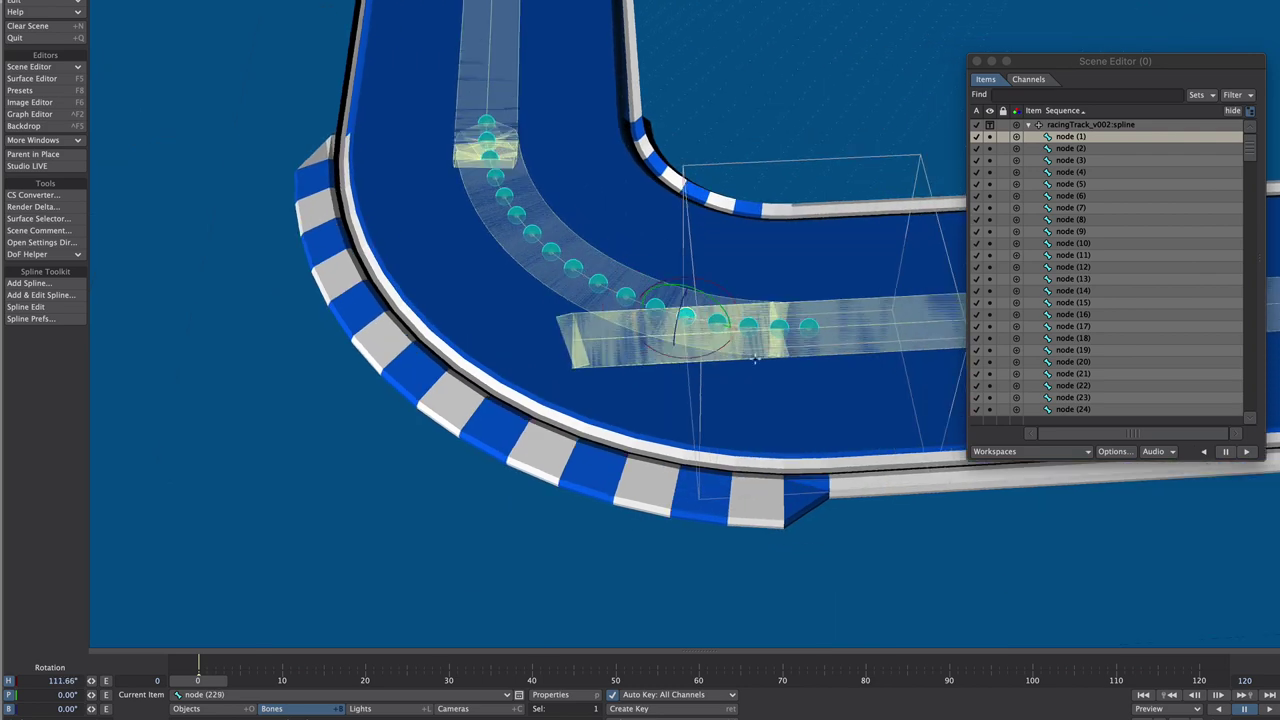
{"action": "key", "text": "Down"}
{"action": "key", "text": "Down"}
{"action": "key", "text": "Down"}
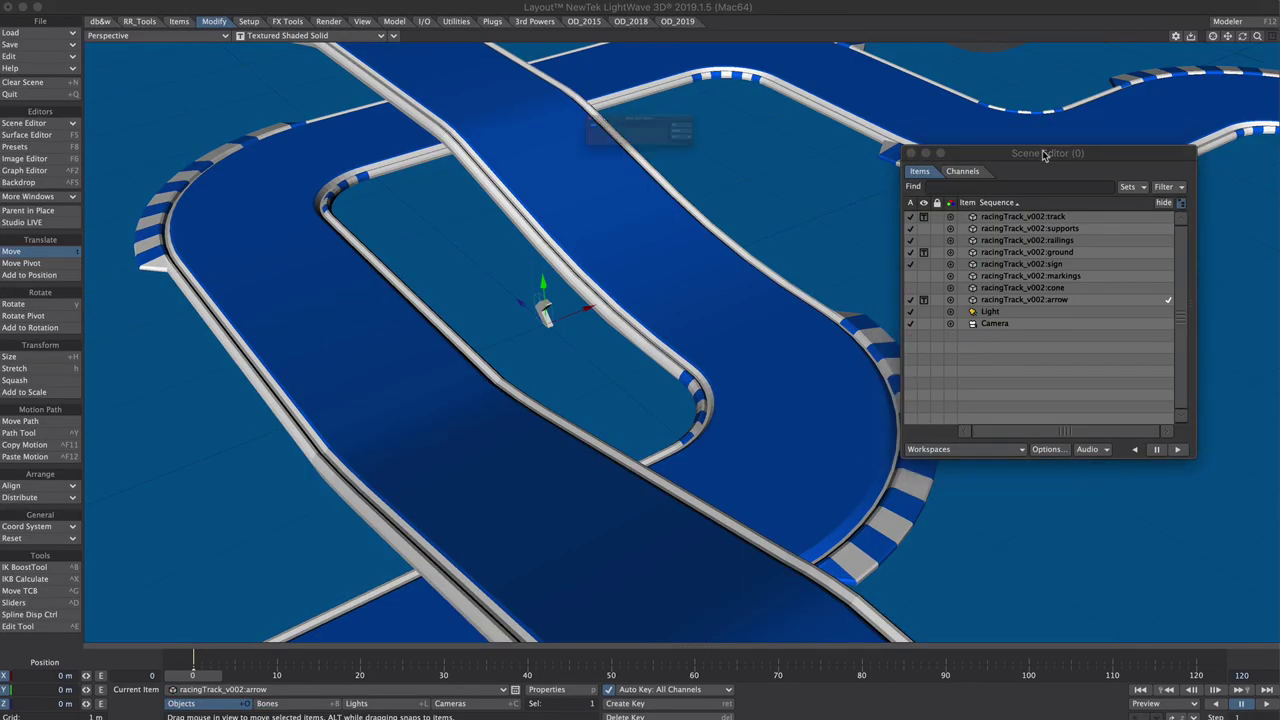
Add a null named CAR and set its item colour to red
{"action": "key", "text": "ctrl+n"}
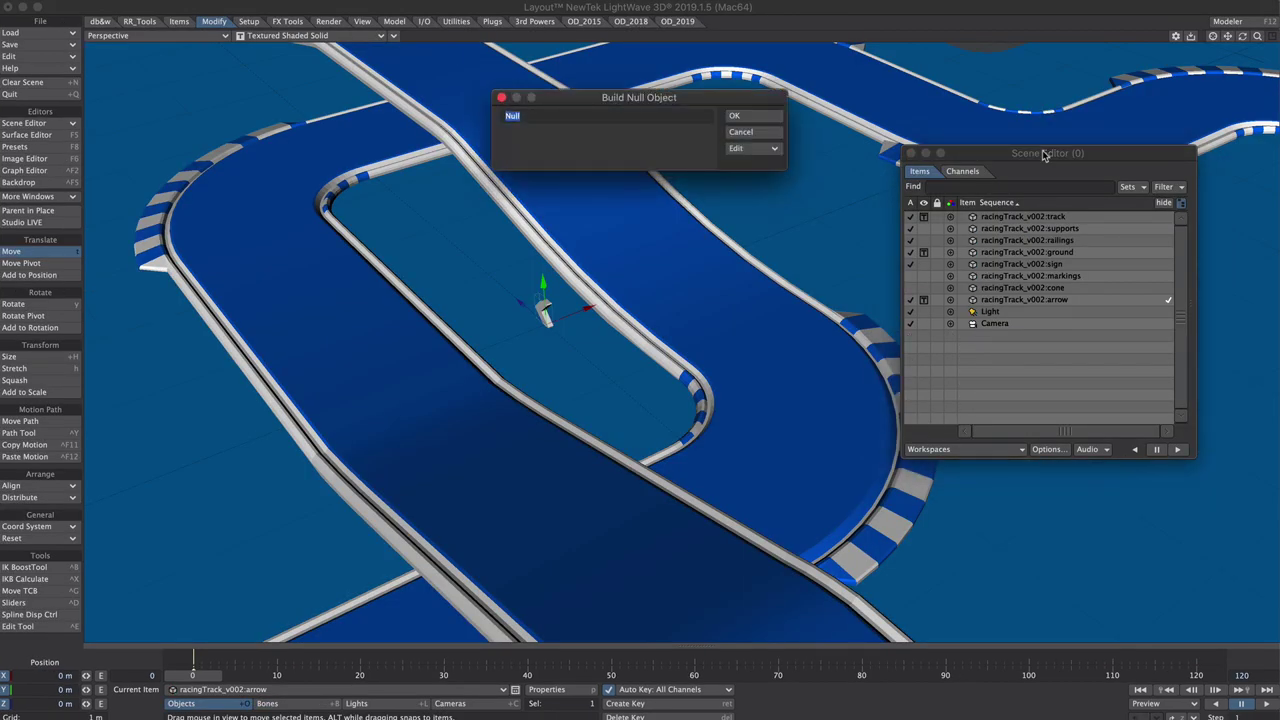
{"action": "type", "text": "CAR"}
{"action": "left_click", "coordinate": [750, 116]}
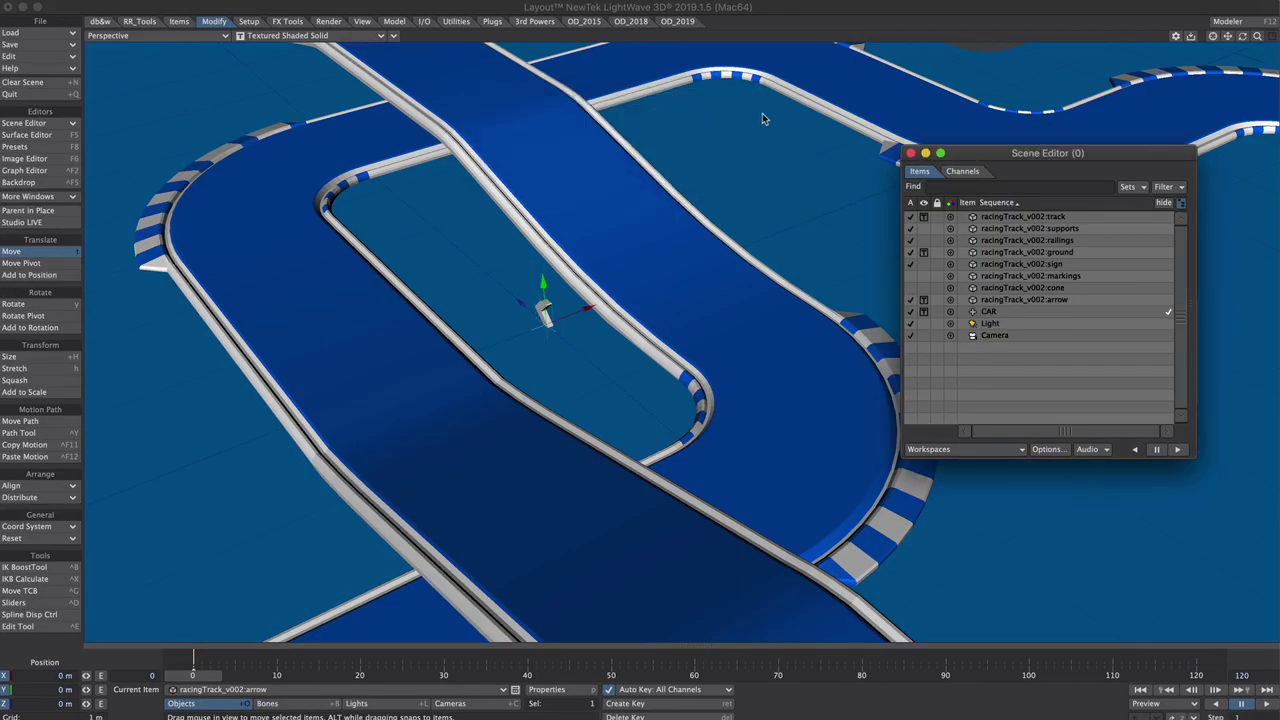
{"action": "left_click", "coordinate": [971, 313]}
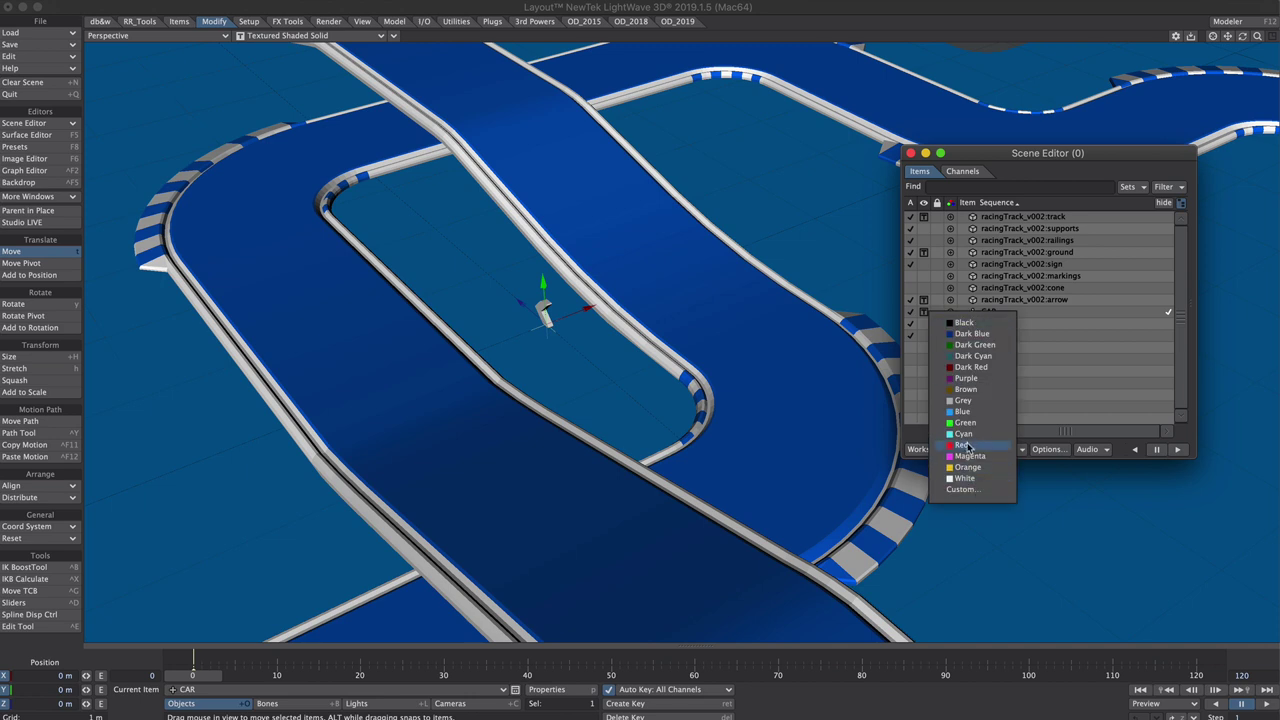
{"action": "left_click", "coordinate": [962, 445]}
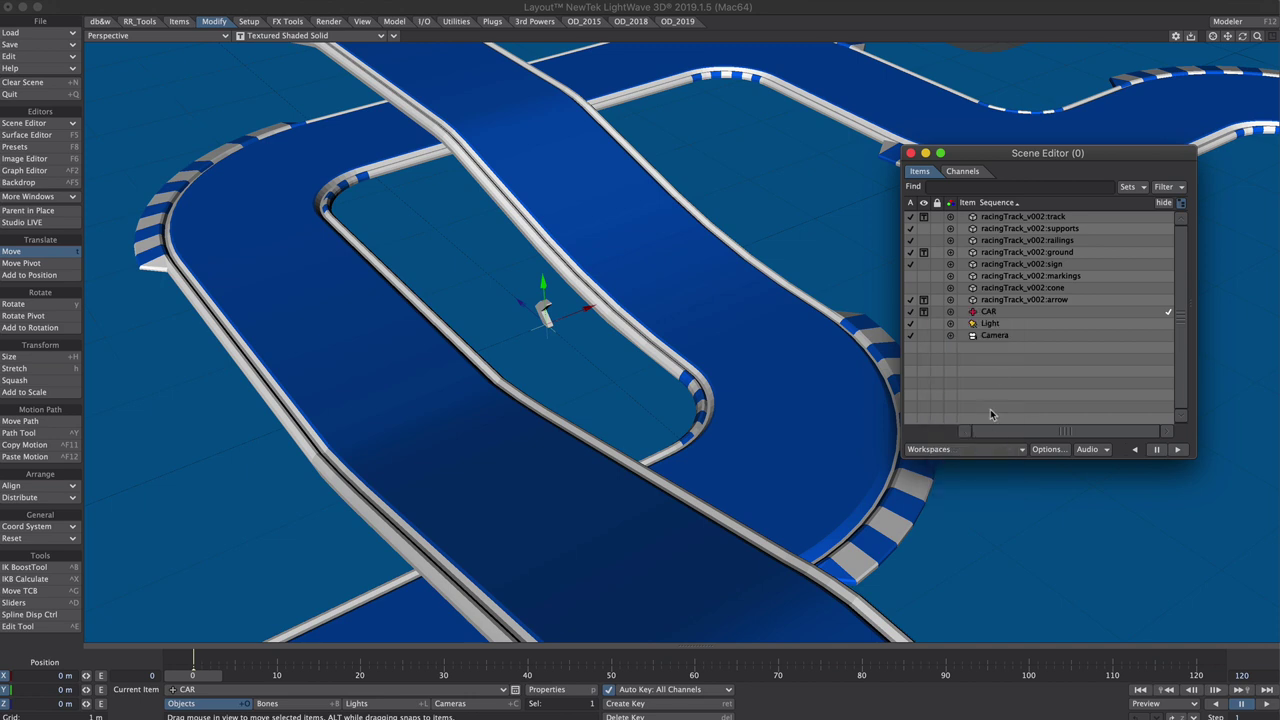
Parent the racingTrack_v002:arrow object to the CAR null and lock the arrow
{"action": "left_click", "coordinate": [1010, 299]}
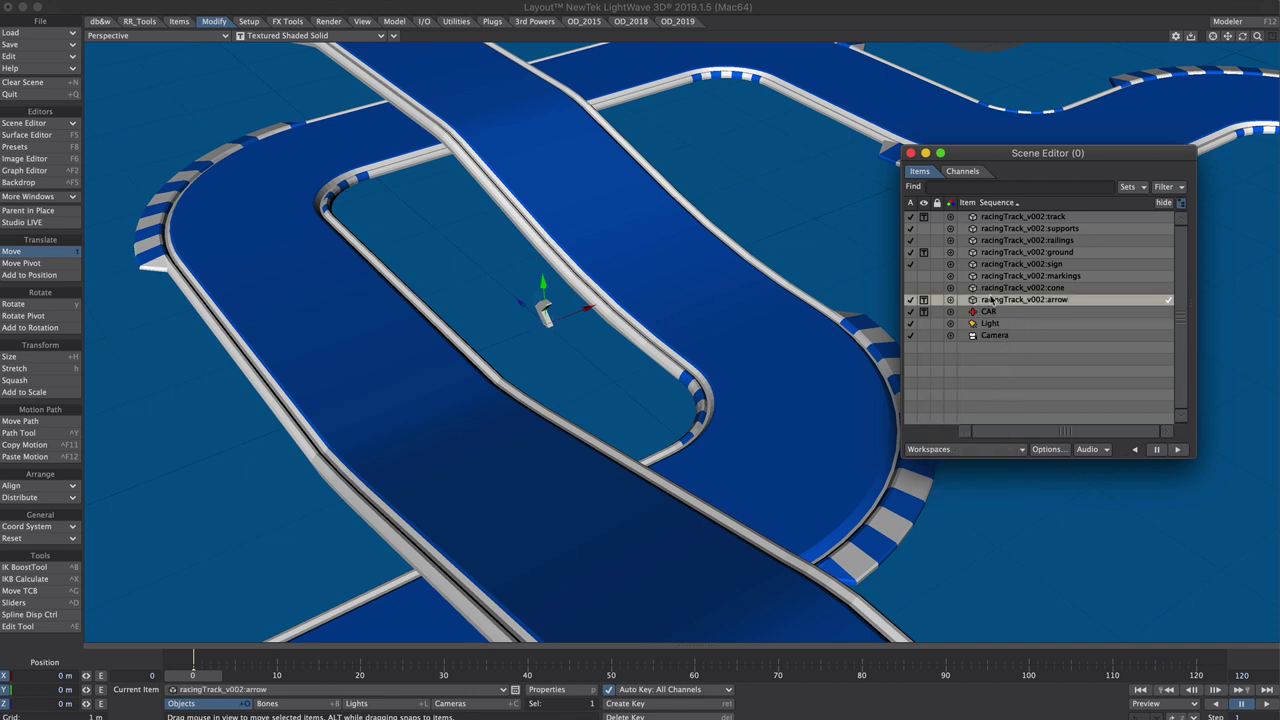
{"action": "left_click_drag", "start_coordinate": [991, 303], "coordinate": [994, 314]}
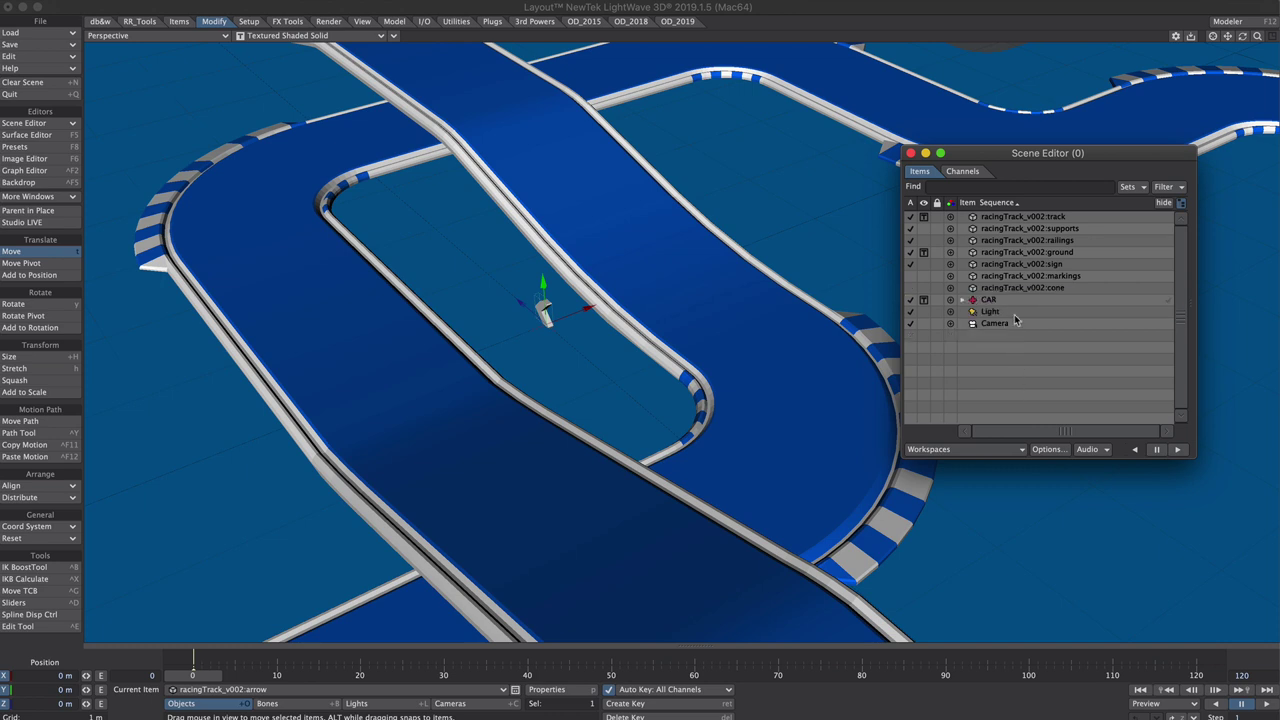
{"action": "left_click", "coordinate": [962, 301]}
{"action": "left_click", "coordinate": [937, 311]}
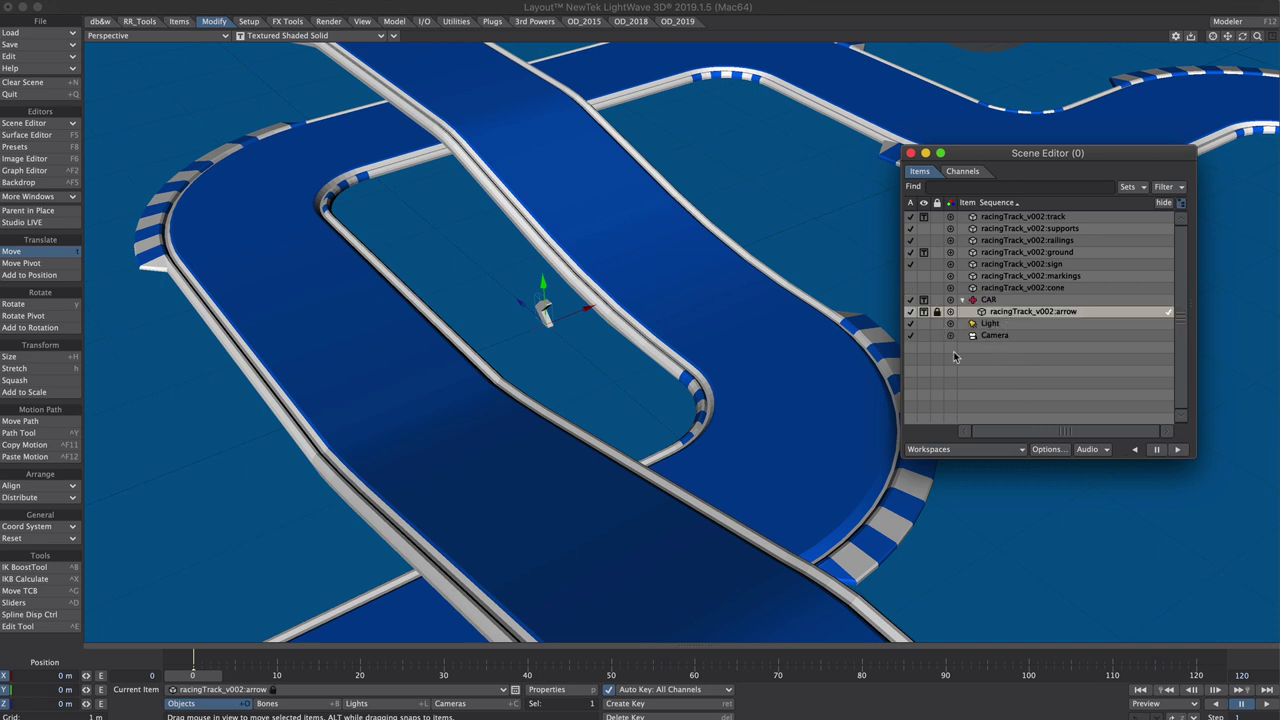
{"action": "left_click", "coordinate": [962, 301]}
Group the racing track objects from track through cone under a group named track, and collapse it
{"action": "left_click", "coordinate": [1022, 290]}
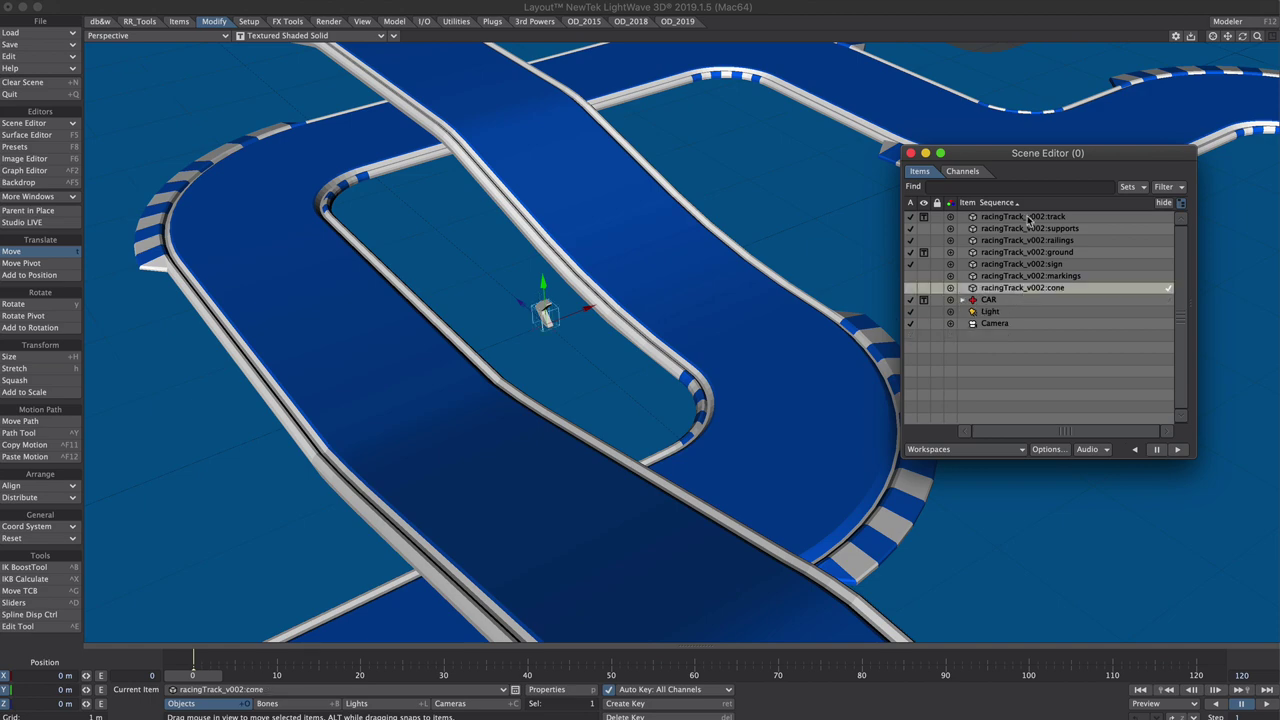
{"action": "left_click", "coordinate": [1029, 218], "text": "shift"}
{"action": "key", "text": "g"}
{"action": "left_click_drag", "start_coordinate": [975, 182], "coordinate": [975, 182], "text": "ctrl+shift"}
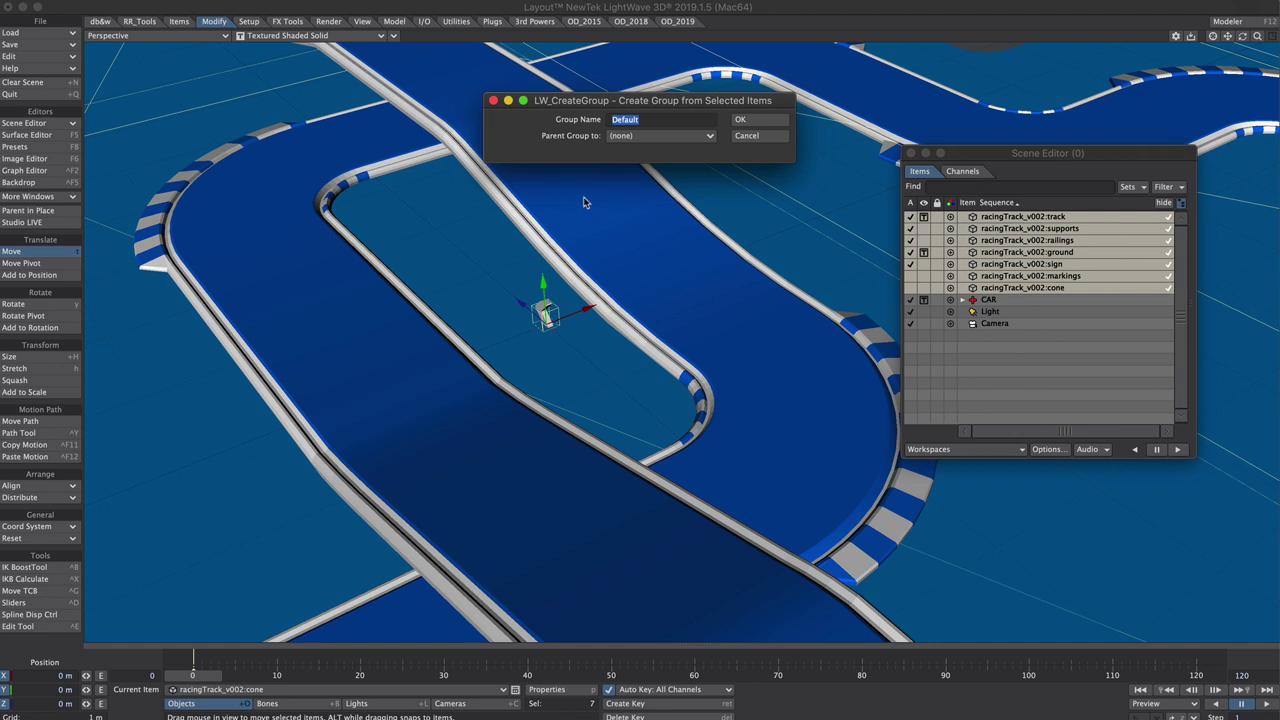
{"action": "type", "text": "track"}
{"action": "left_click", "coordinate": [752, 119]}
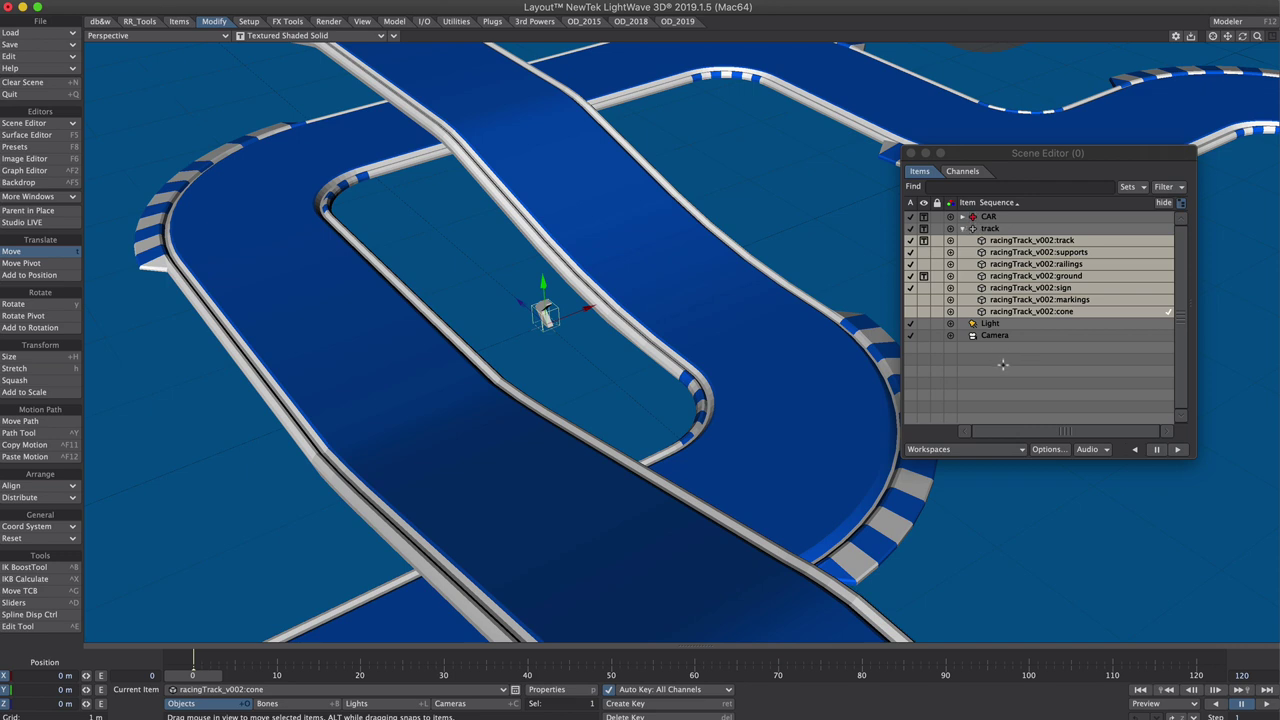
{"action": "left_click", "coordinate": [962, 228]}
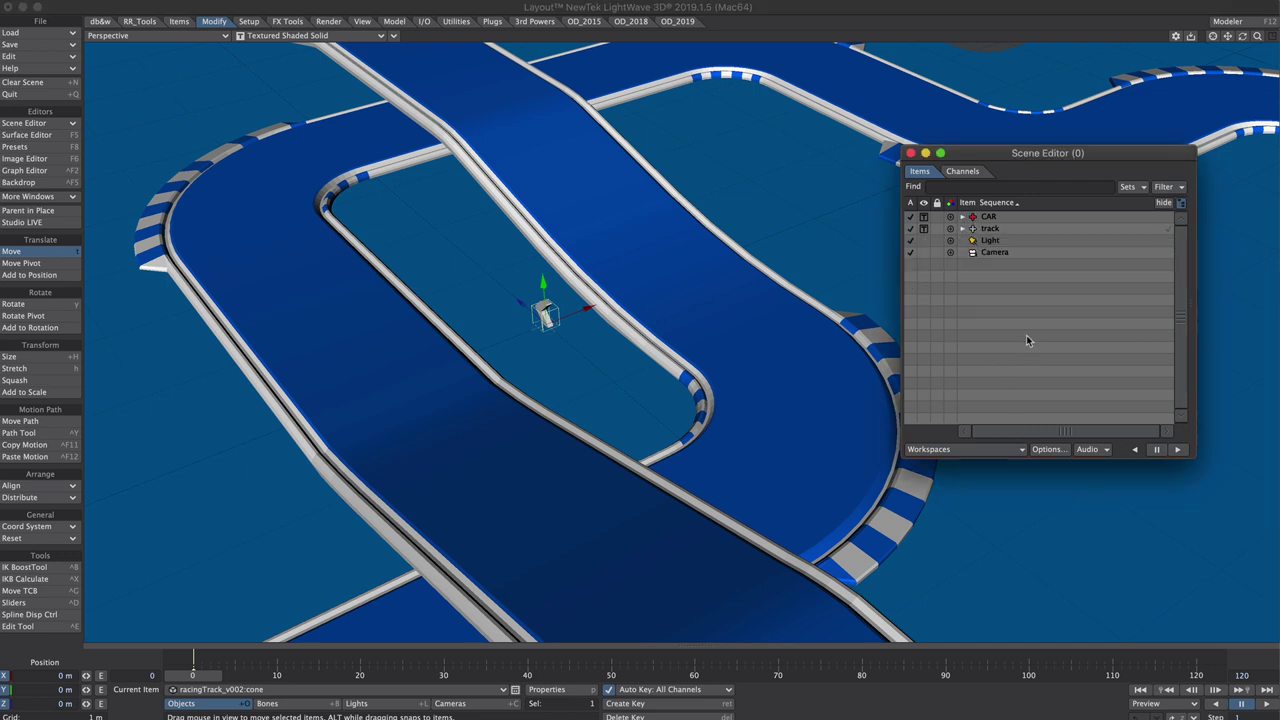
Add a null named Spline to the scene
{"action": "left_click", "coordinate": [633, 435]}
{"action": "key", "text": "ctrl+n"}
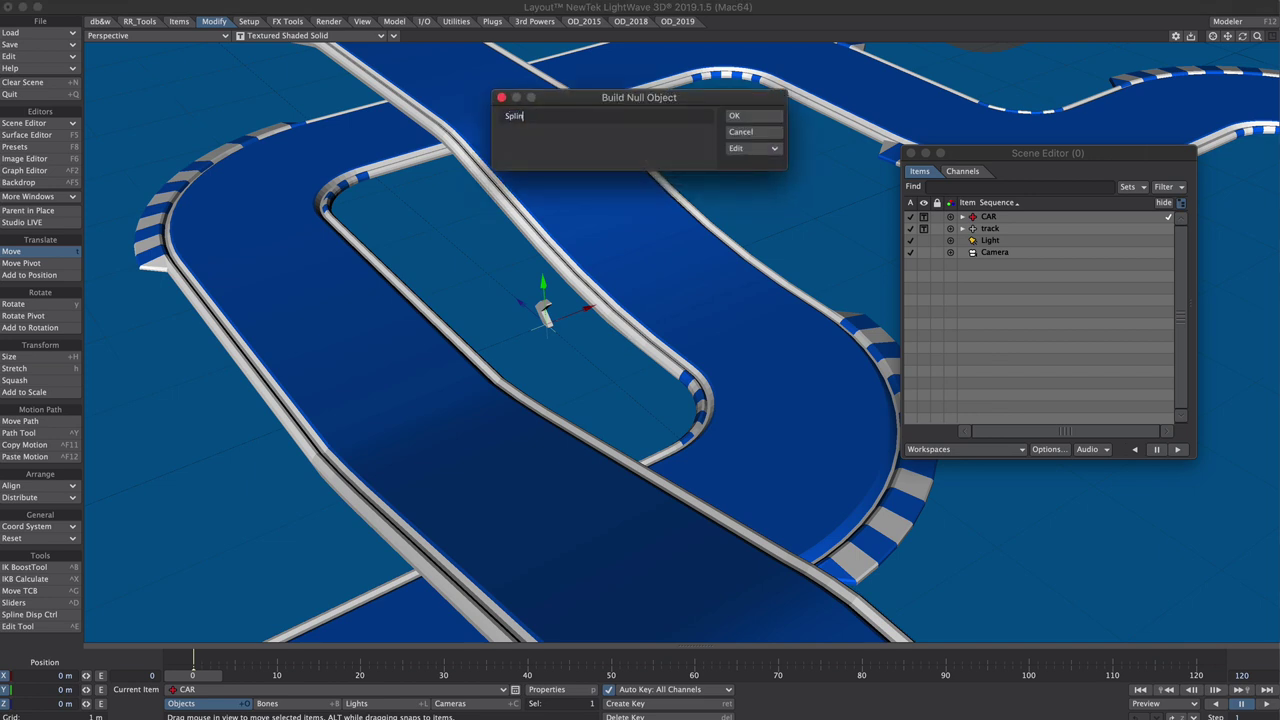
{"action": "key", "text": "Return"}
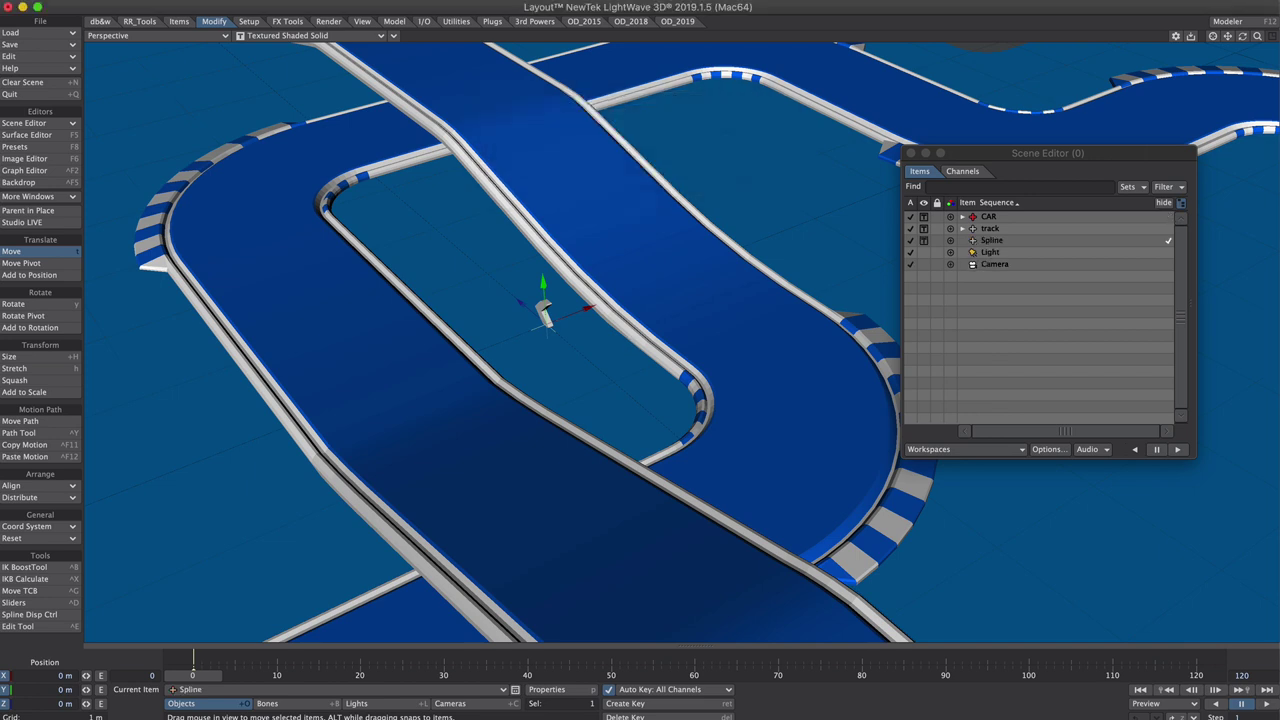
Add a null named node and set its item colour to blue
{"action": "key", "text": "ctrl+n"}
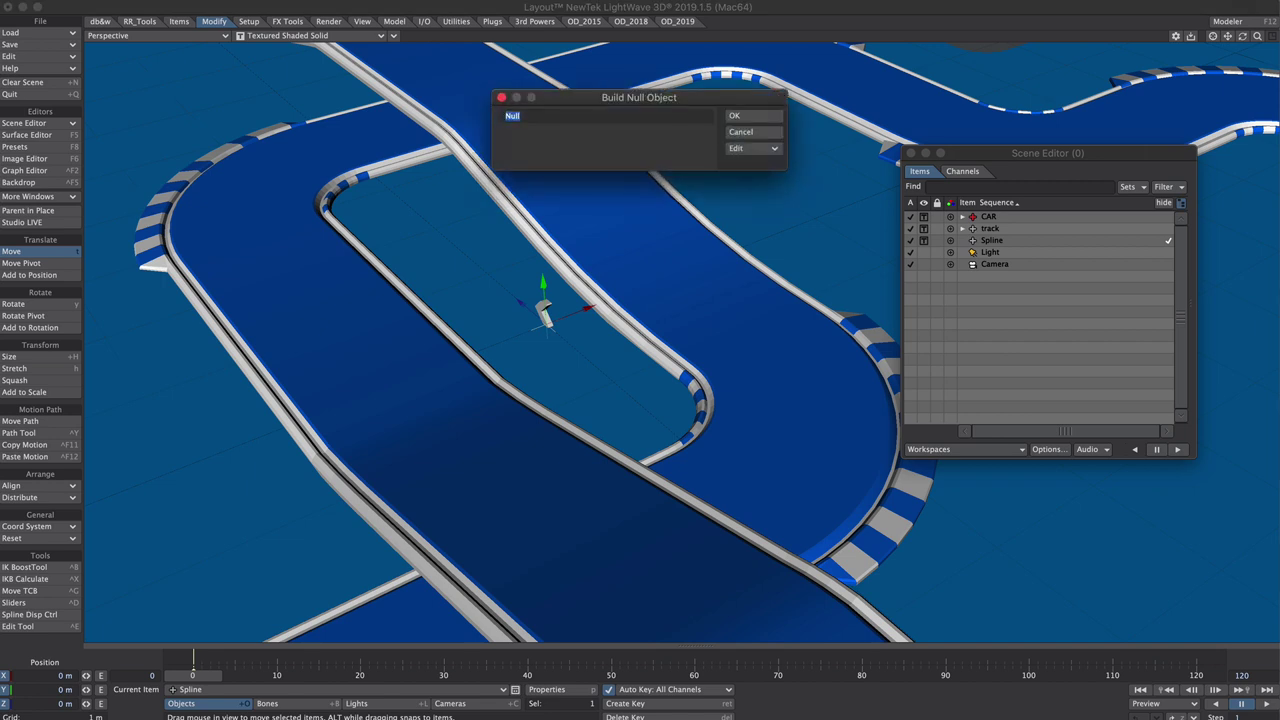
{"action": "key", "text": "Return"}
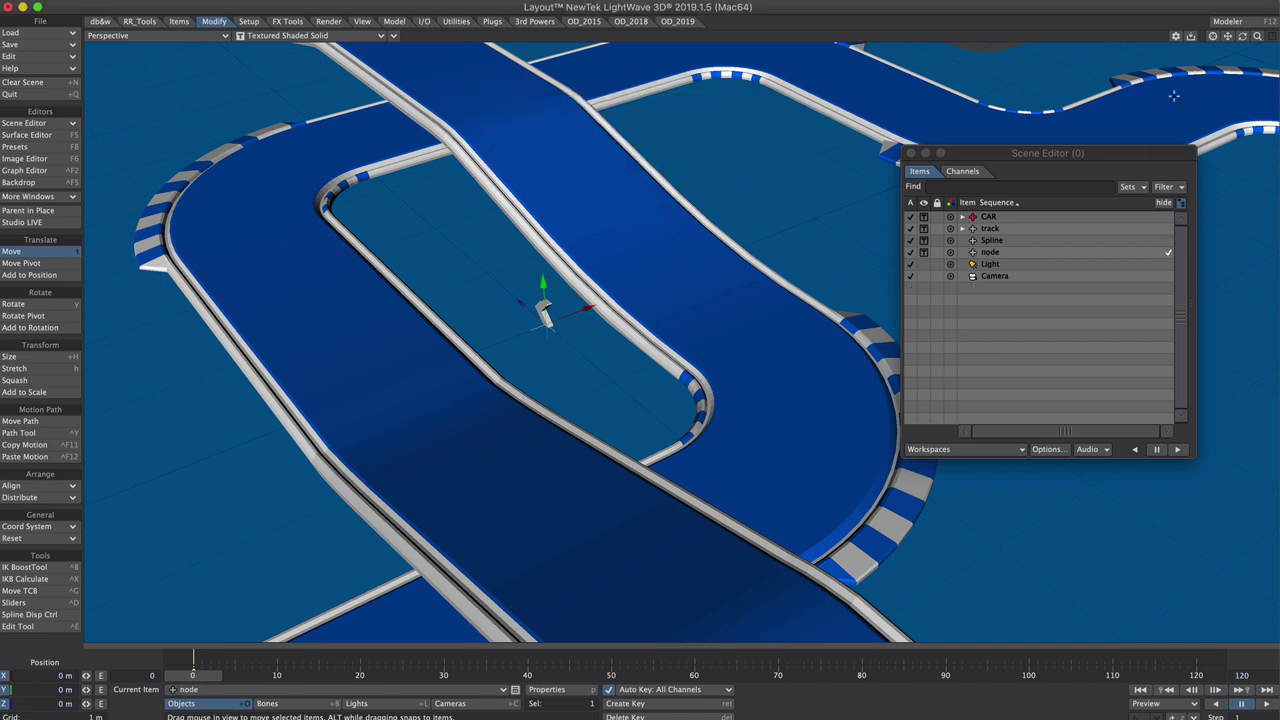
{"action": "left_click", "coordinate": [971, 253]}
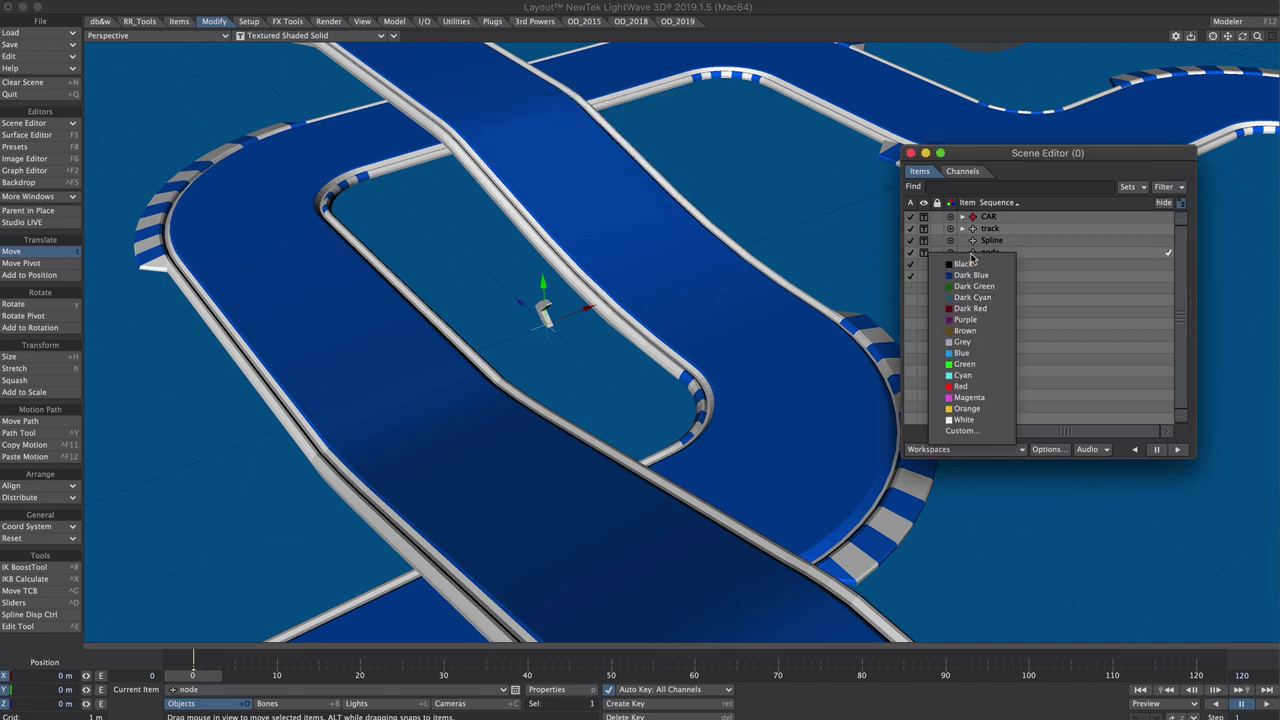
{"action": "left_click", "coordinate": [977, 353]}
Parent the node null to the Spline null and expand the hierarchy
{"action": "left_click_drag", "start_coordinate": [983, 252], "coordinate": [1005, 244]}
{"action": "left_click", "coordinate": [998, 322]}
{"action": "left_click", "coordinate": [988, 256]}
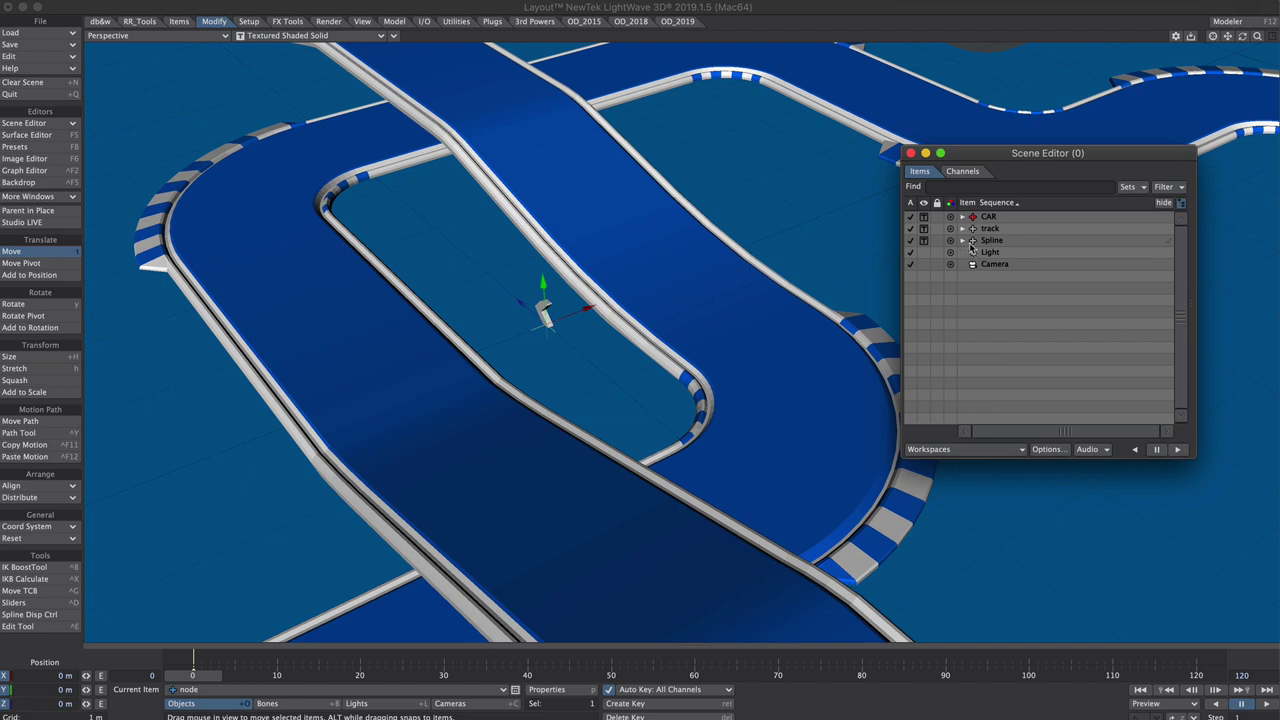
{"action": "left_click", "coordinate": [962, 241]}
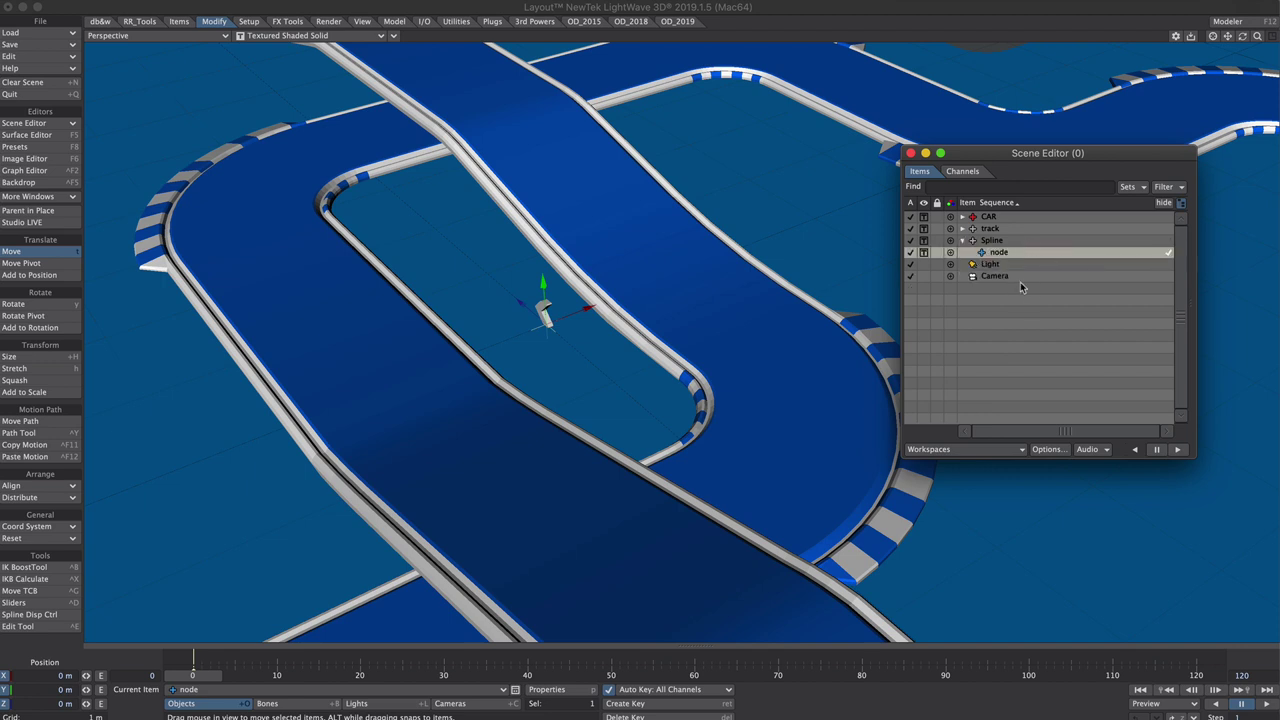
Set the CAR null's Spline Control item to Spline in its motion options
{"action": "left_click", "coordinate": [989, 217]}
{"action": "key", "text": "m"}
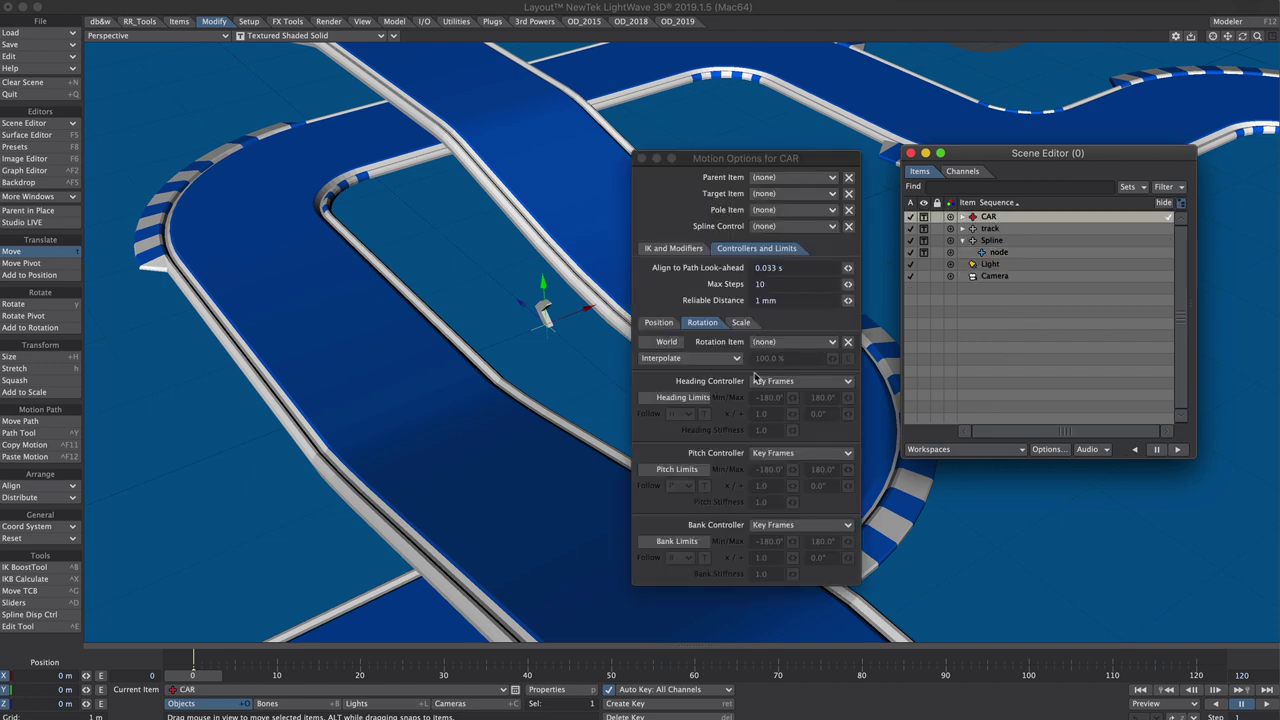
{"action": "left_click", "coordinate": [764, 228]}
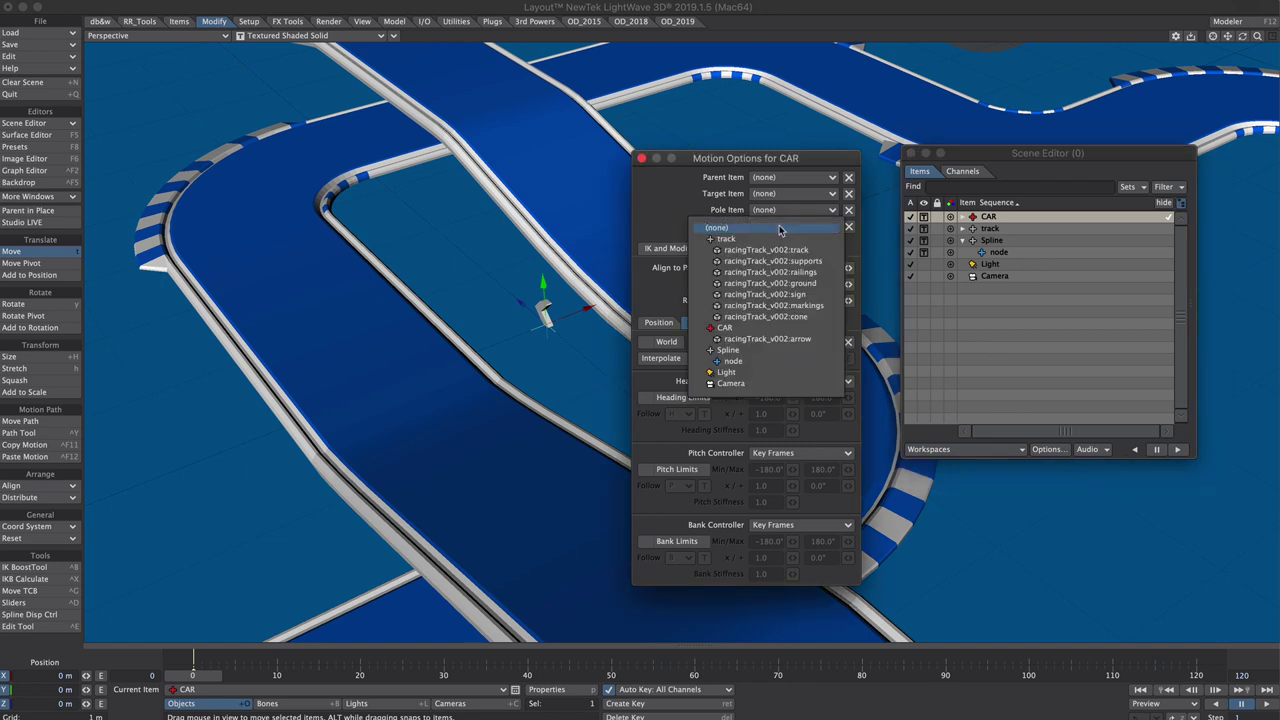
{"action": "left_click", "coordinate": [728, 350]}
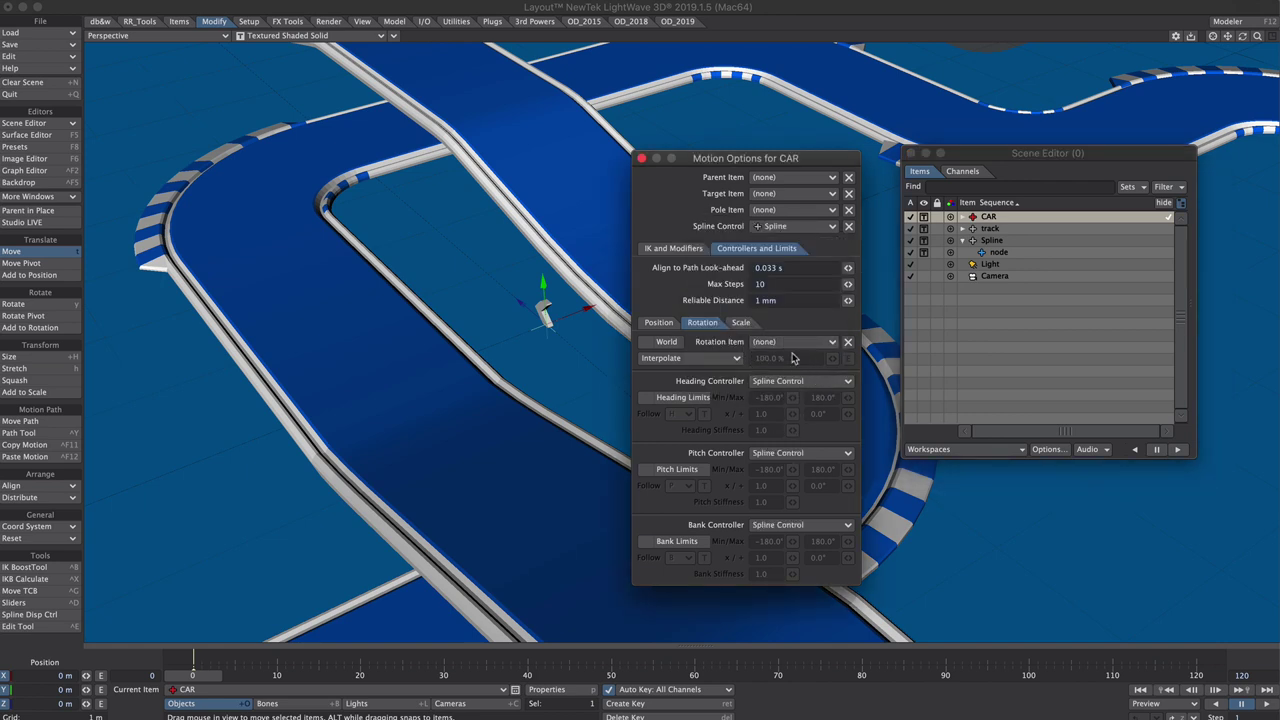
{"action": "left_click", "coordinate": [642, 159]}
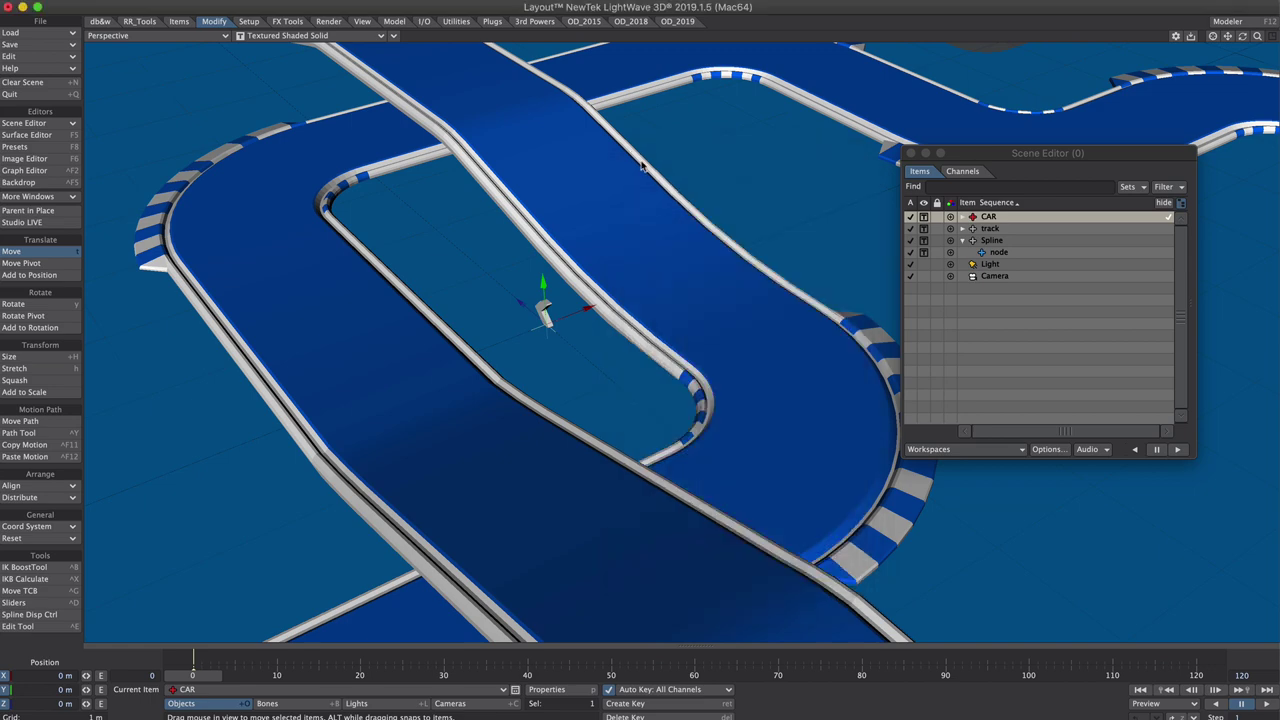
Set Auto Key to Fixed and move the node null onto the track's lower straight, about X 4.06 m, Z -8.57 m
{"action": "left_click", "coordinate": [997, 252]}
{"action": "key", "text": "1"}
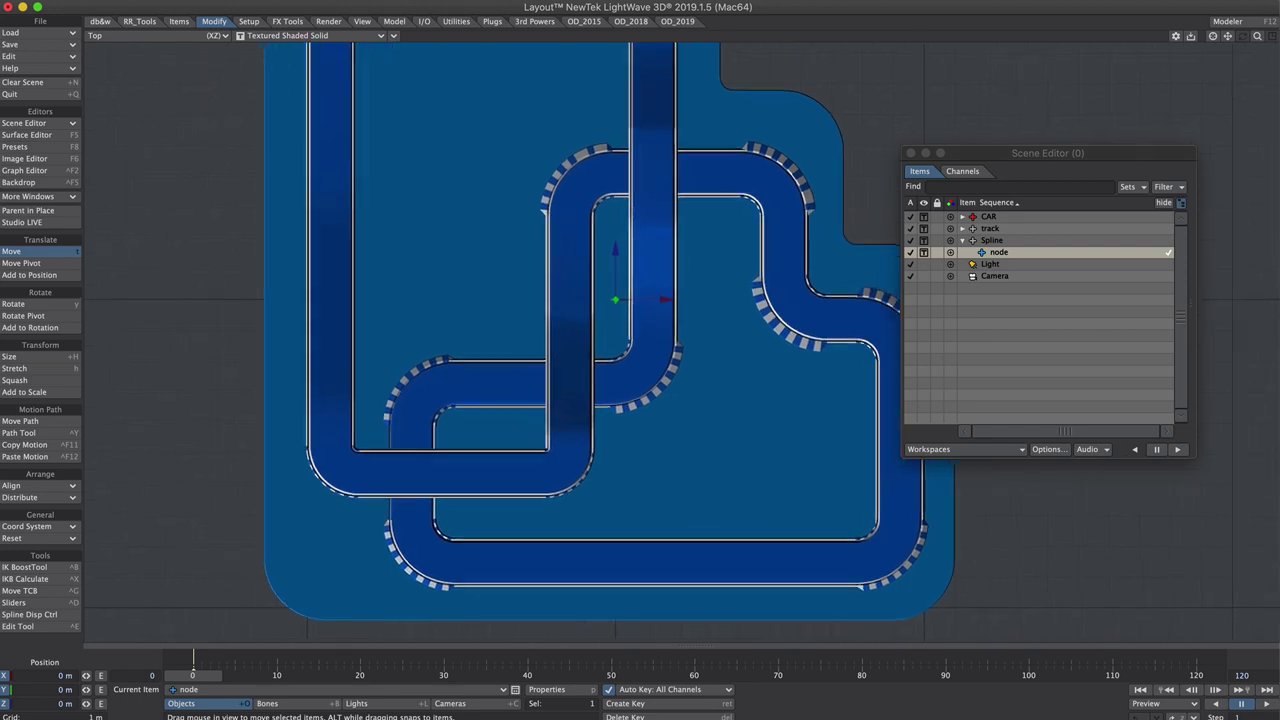
{"action": "left_click", "coordinate": [1010, 253]}
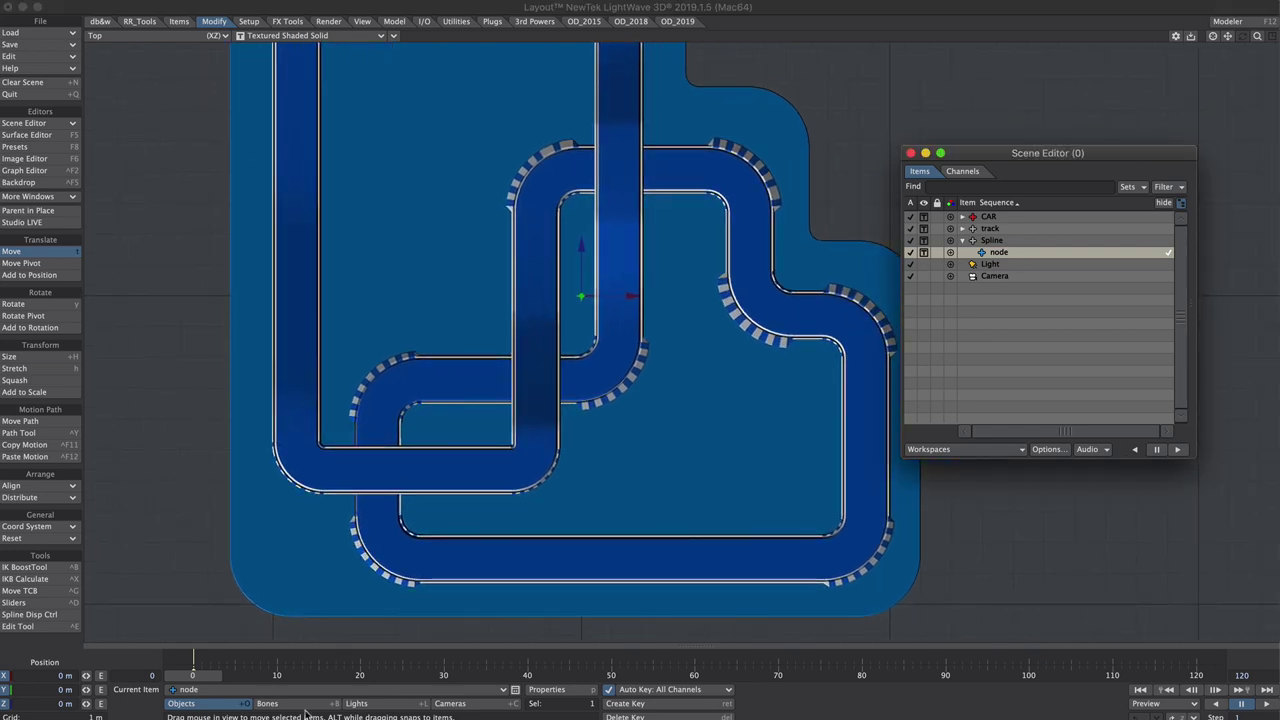
{"action": "left_click", "coordinate": [670, 694]}
{"action": "left_click", "coordinate": [655, 711]}
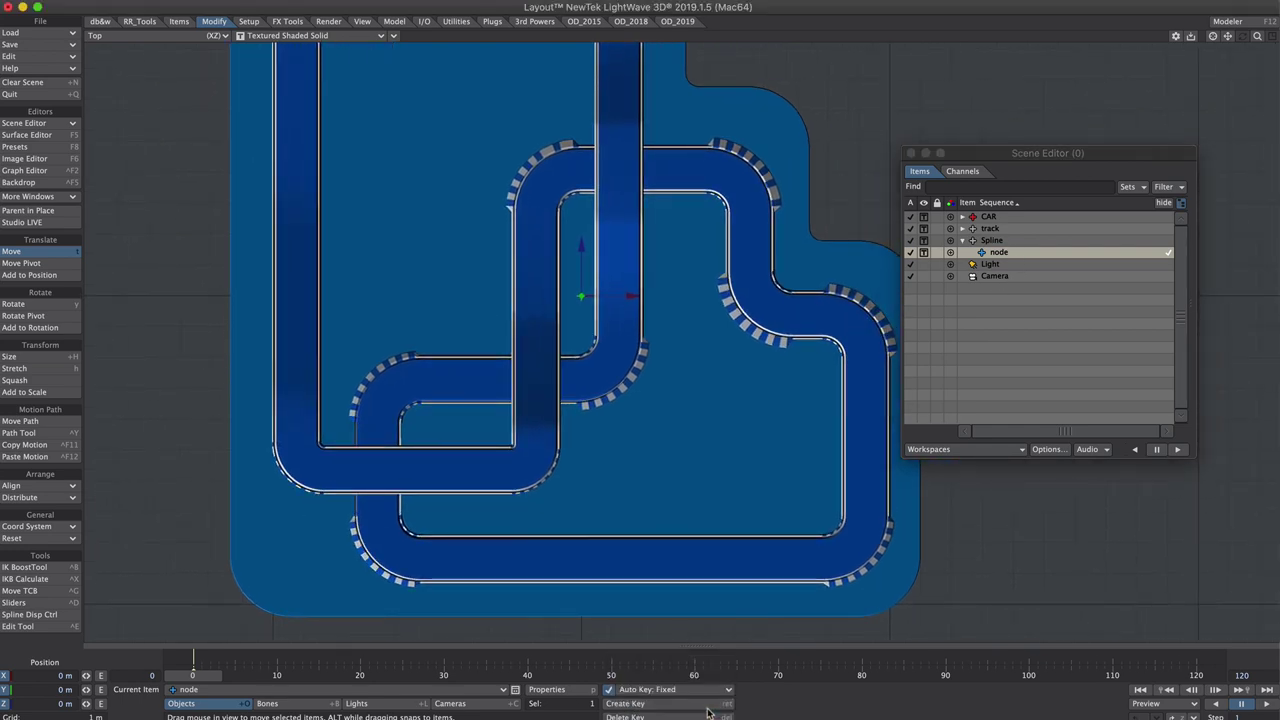
{"action": "left_click_drag", "start_coordinate": [632, 282], "coordinate": [741, 527]}
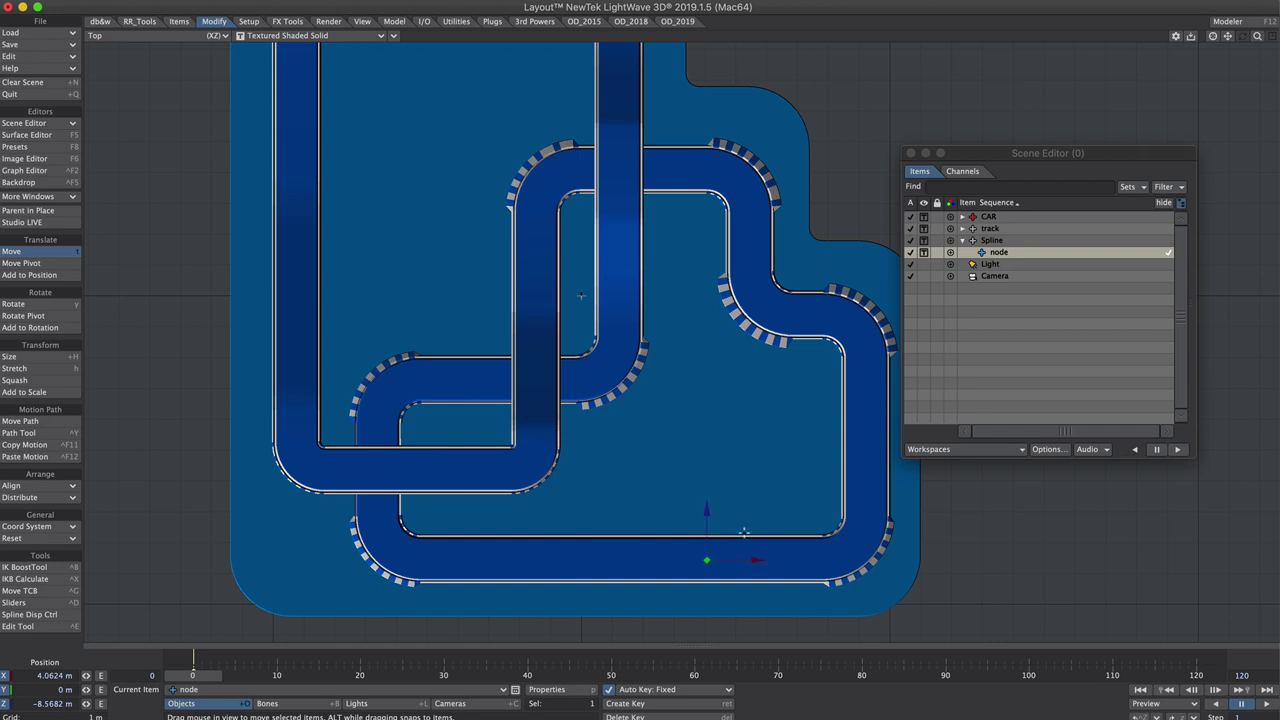
Clone the node repeatedly and place the copies along the lower straight, the lower-left bend and up the central straight to the upper loop
{"action": "key", "text": "ctrl+c"}
{"action": "mouse_move", "coordinate": [747, 531]}
{"action": "left_mouse_down"}
{"action": "mouse_move", "coordinate": [454, 536]}
{"action": "mouse_move", "coordinate": [479, 533]}
{"action": "left_mouse_up"}
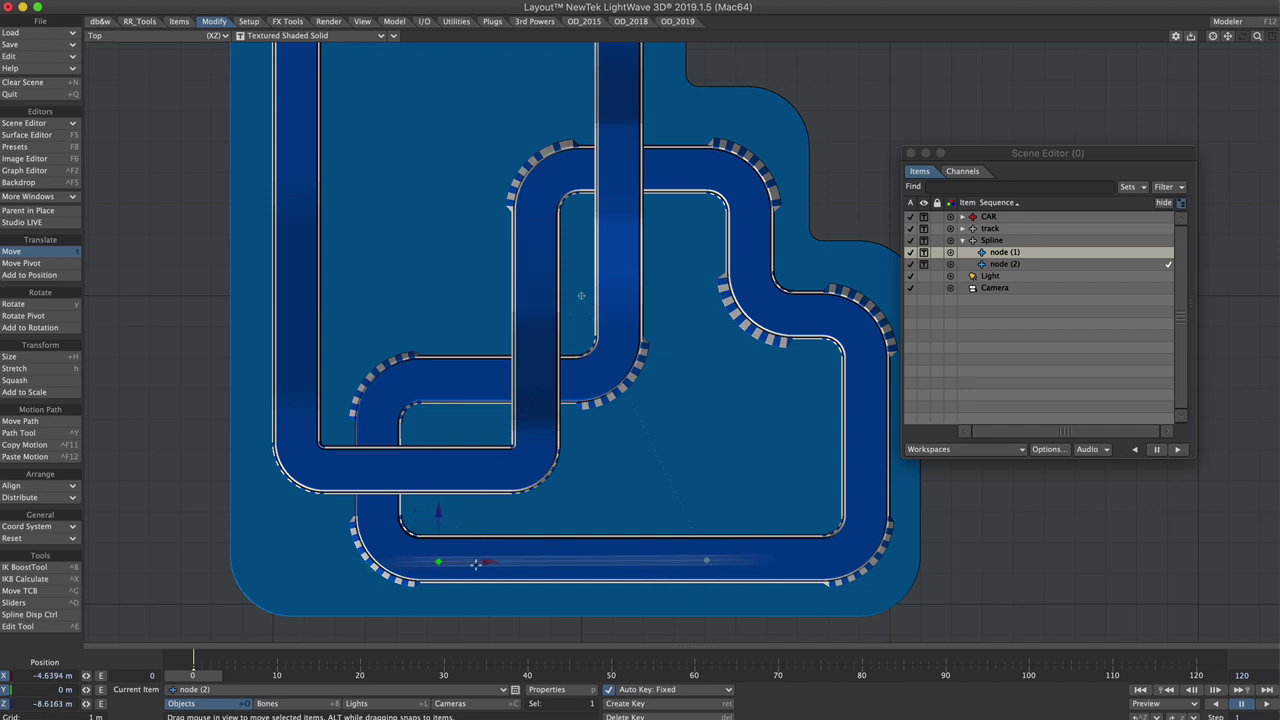
{"action": "key", "text": "ctrl+c"}
{"action": "mouse_move", "coordinate": [471, 530]}
{"action": "left_mouse_down"}
{"action": "mouse_move", "coordinate": [409, 477]}
{"action": "mouse_move", "coordinate": [415, 385]}
{"action": "mouse_move", "coordinate": [414, 399]}
{"action": "mouse_move", "coordinate": [441, 374]}
{"action": "mouse_move", "coordinate": [418, 386]}
{"action": "mouse_move", "coordinate": [594, 362]}
{"action": "mouse_move", "coordinate": [566, 383]}
{"action": "mouse_move", "coordinate": [615, 331]}
{"action": "left_mouse_up"}
{"action": "key", "text": "ctrl+c"}
{"action": "key", "text": "ctrl+c"}
{"action": "key", "text": "ctrl+c"}
{"action": "key", "text": "ctrl+c"}
{"action": "scroll", "coordinate": [684, 290], "scroll_direction": "down", "scroll_amount": 1}
{"action": "left_click_drag", "start_coordinate": [680, 278], "coordinate": [659, 353], "text": "alt"}
{"action": "key", "text": "ctrl+c"}
{"action": "mouse_move", "coordinate": [600, 406]}
{"action": "left_mouse_down"}
{"action": "mouse_move", "coordinate": [612, 346]}
{"action": "mouse_move", "coordinate": [603, 146]}
{"action": "mouse_move", "coordinate": [572, 98]}
{"action": "mouse_move", "coordinate": [354, 95]}
{"action": "left_mouse_up"}
Continue cloning nodes down the upper loop's long left straight and along its lower section toward the crossing
{"action": "key", "text": "ctrl+c"}
{"action": "key", "text": "ctrl+c"}
{"action": "key", "text": "ctrl+c"}
{"action": "mouse_move", "coordinate": [354, 95]}
{"action": "left_mouse_down"}
{"action": "mouse_move", "coordinate": [303, 112]}
{"action": "mouse_move", "coordinate": [305, 499]}
{"action": "left_mouse_up"}
{"action": "key", "text": "ctrl+c"}
{"action": "key", "text": "ctrl+c"}
{"action": "key", "text": "ctrl+c"}
{"action": "mouse_move", "coordinate": [305, 499]}
{"action": "left_mouse_down"}
{"action": "mouse_move", "coordinate": [338, 533]}
{"action": "mouse_move", "coordinate": [500, 534]}
{"action": "mouse_move", "coordinate": [528, 490]}
{"action": "left_mouse_up"}
{"action": "key", "text": "ctrl+c"}
{"action": "key", "text": "ctrl+c"}
{"action": "key", "text": "ctrl+c"}
Complete the circuit with cloned nodes through the right-hand S-bends, ending in the lower-right corner at about X 7.6 m, Z -8.16 m
{"action": "left_click", "coordinate": [695, 263]}
{"action": "left_click", "coordinate": [720, 310]}
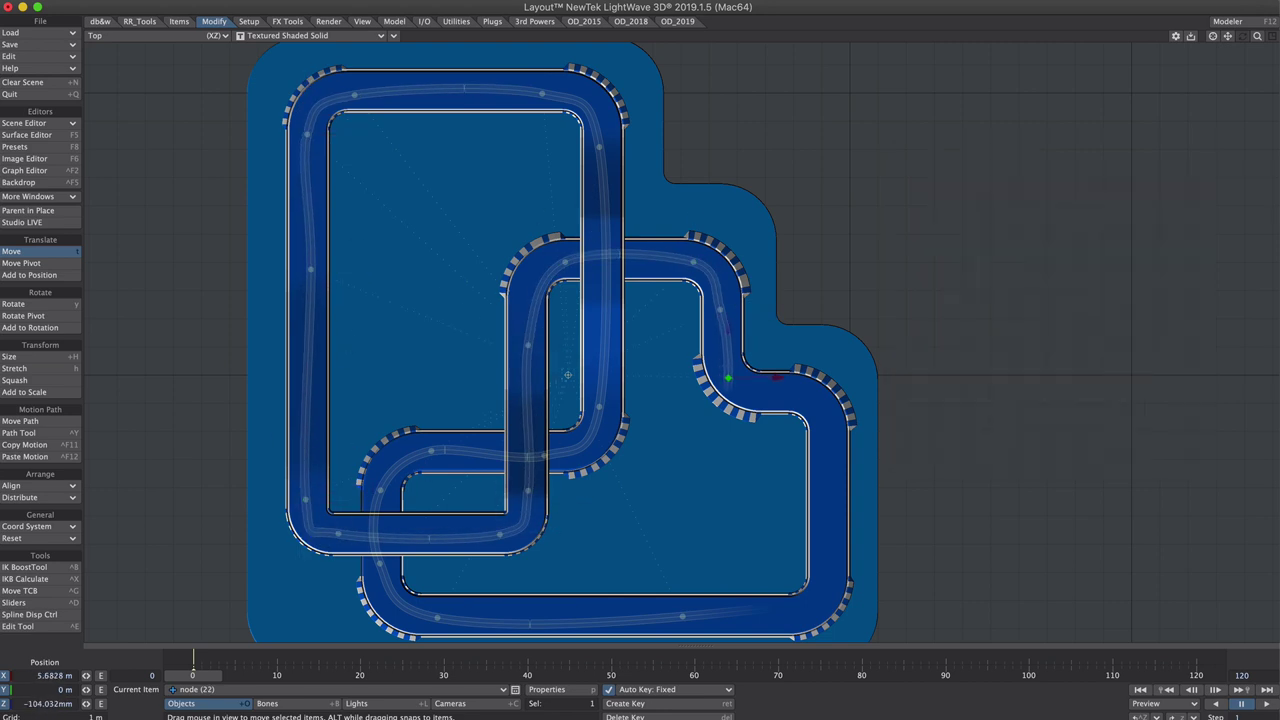
{"action": "left_click", "coordinate": [728, 378]}
{"action": "left_click", "coordinate": [775, 397]}
{"action": "left_click", "coordinate": [825, 438]}
{"action": "left_click", "coordinate": [831, 563]}
{"action": "mouse_move", "coordinate": [859, 510]}
{"action": "left_mouse_down"}
{"action": "mouse_move", "coordinate": [860, 496]}
{"action": "mouse_move", "coordinate": [819, 543]}
{"action": "mouse_move", "coordinate": [790, 548]}
{"action": "left_mouse_up"}
{"action": "key", "text": "ctrl+c"}
Enable Closed Spline in the Spline null's motion options
{"action": "key", "text": "m"}
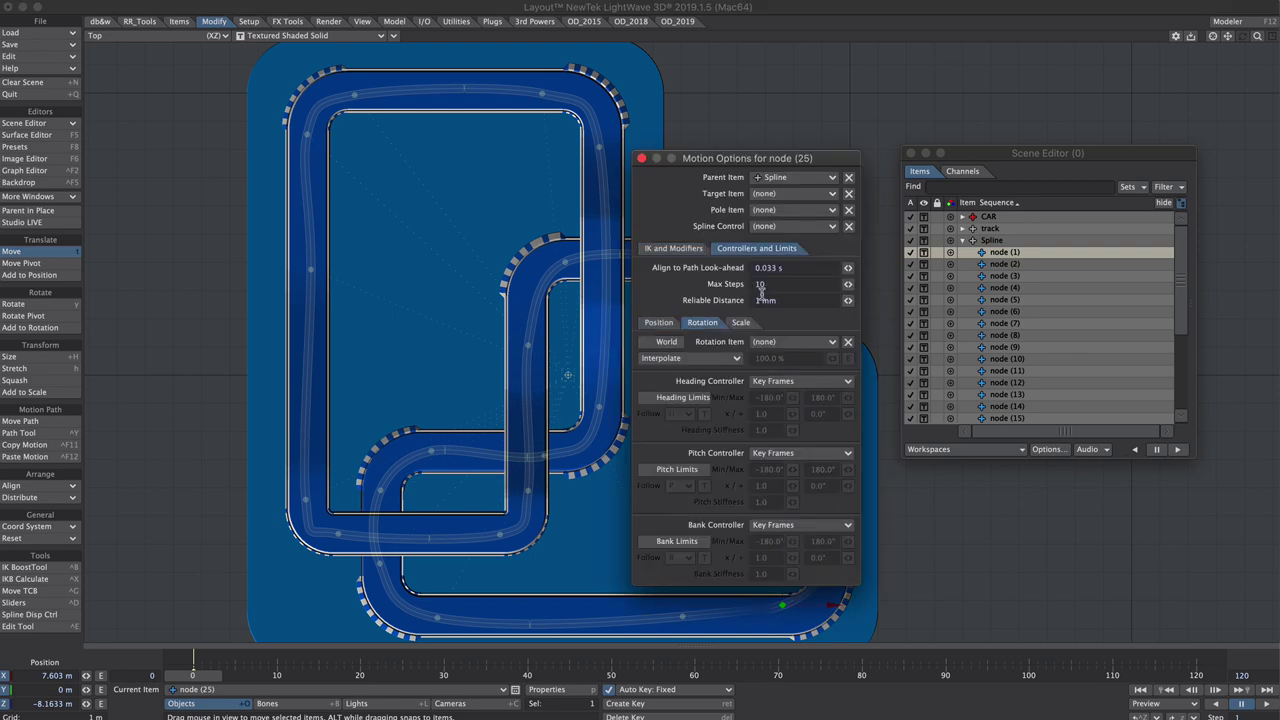
{"action": "left_click", "coordinate": [990, 241]}
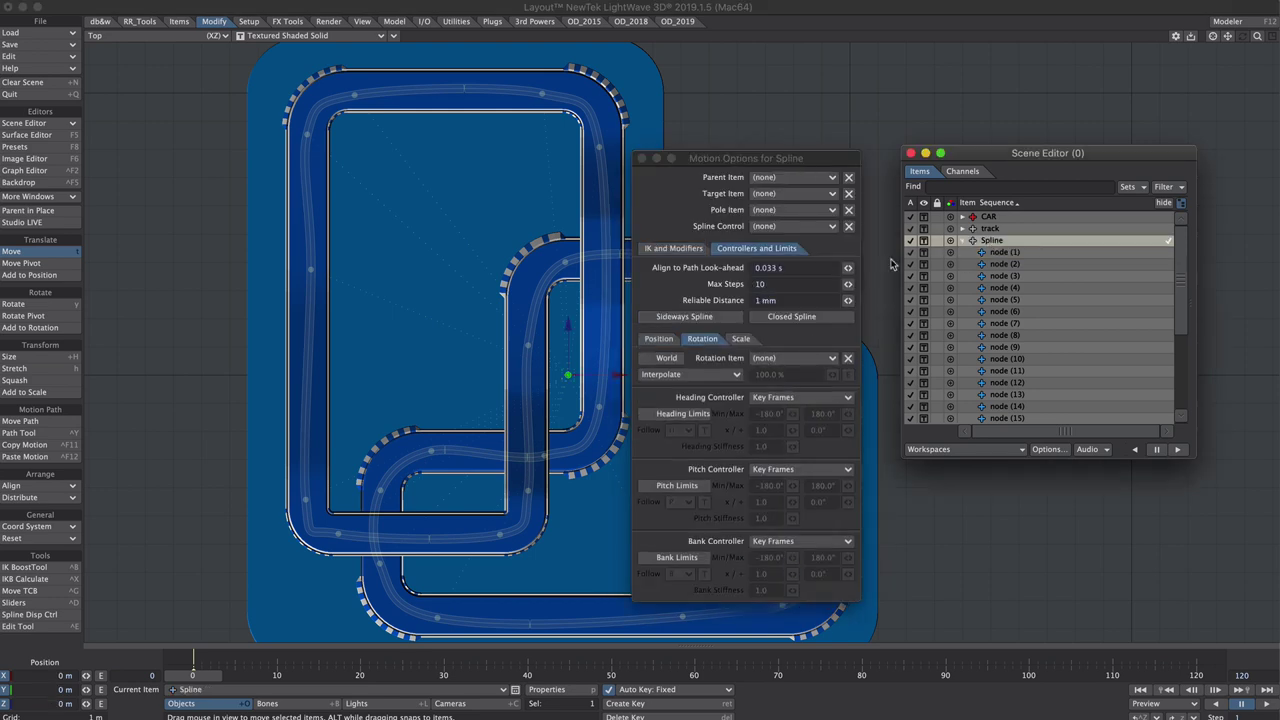
{"action": "left_click", "coordinate": [787, 317]}
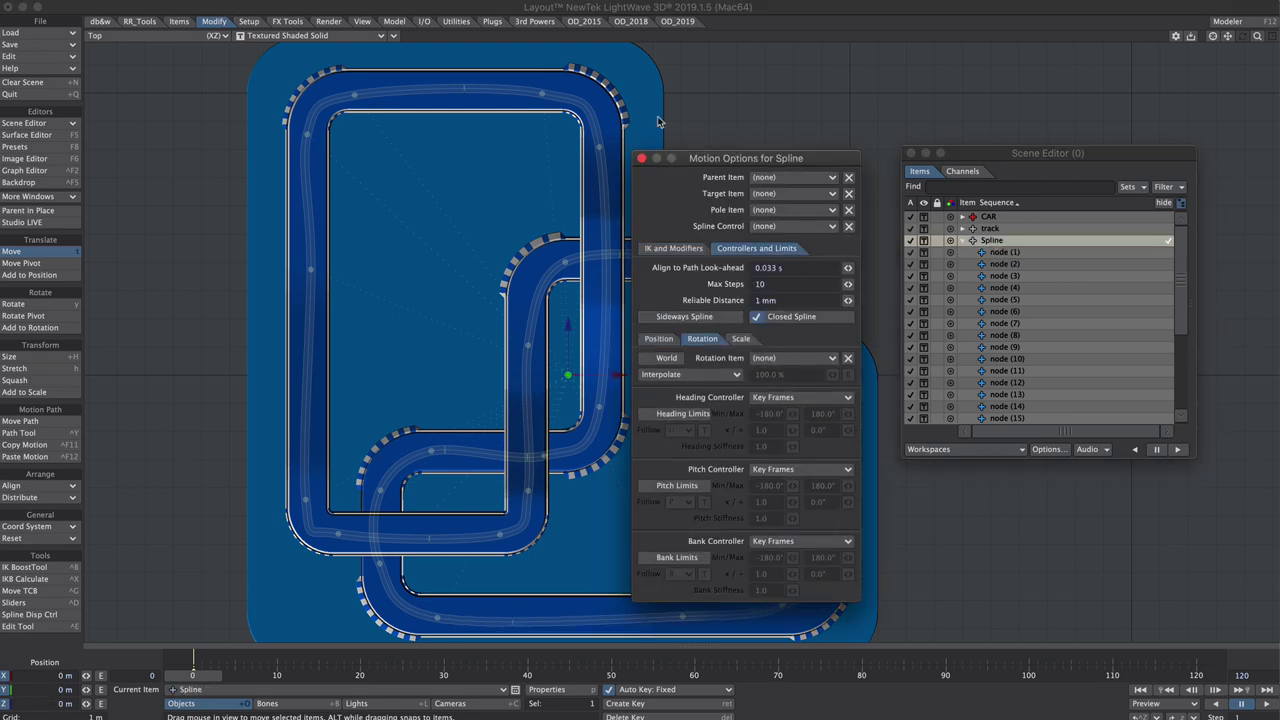
{"action": "left_click", "coordinate": [641, 160]}
In the perspective view, pick node (7) at the foot of the ramp and set its item colour to green
{"action": "key", "text": "4"}
{"action": "left_click_drag", "start_coordinate": [690, 390], "coordinate": [570, 240], "text": "alt"}
{"action": "left_click_drag", "start_coordinate": [452, 313], "coordinate": [415, 283], "text": "alt"}
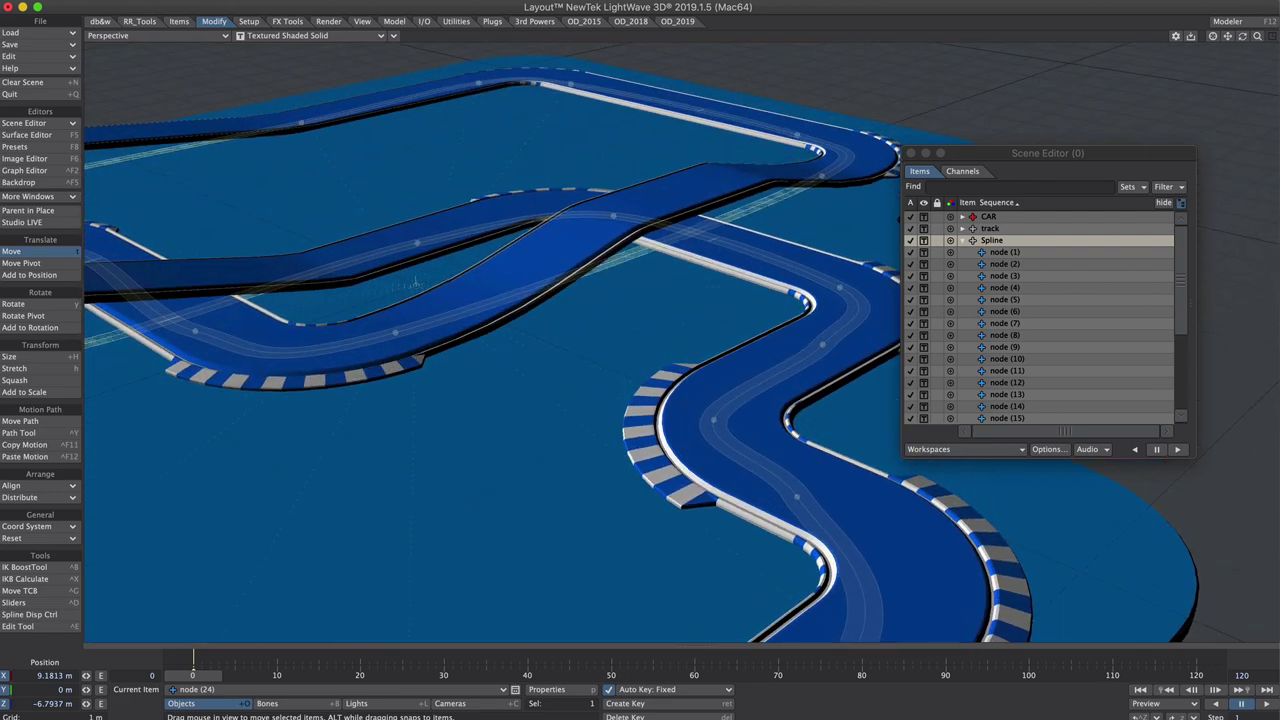
{"action": "left_click", "coordinate": [394, 330]}
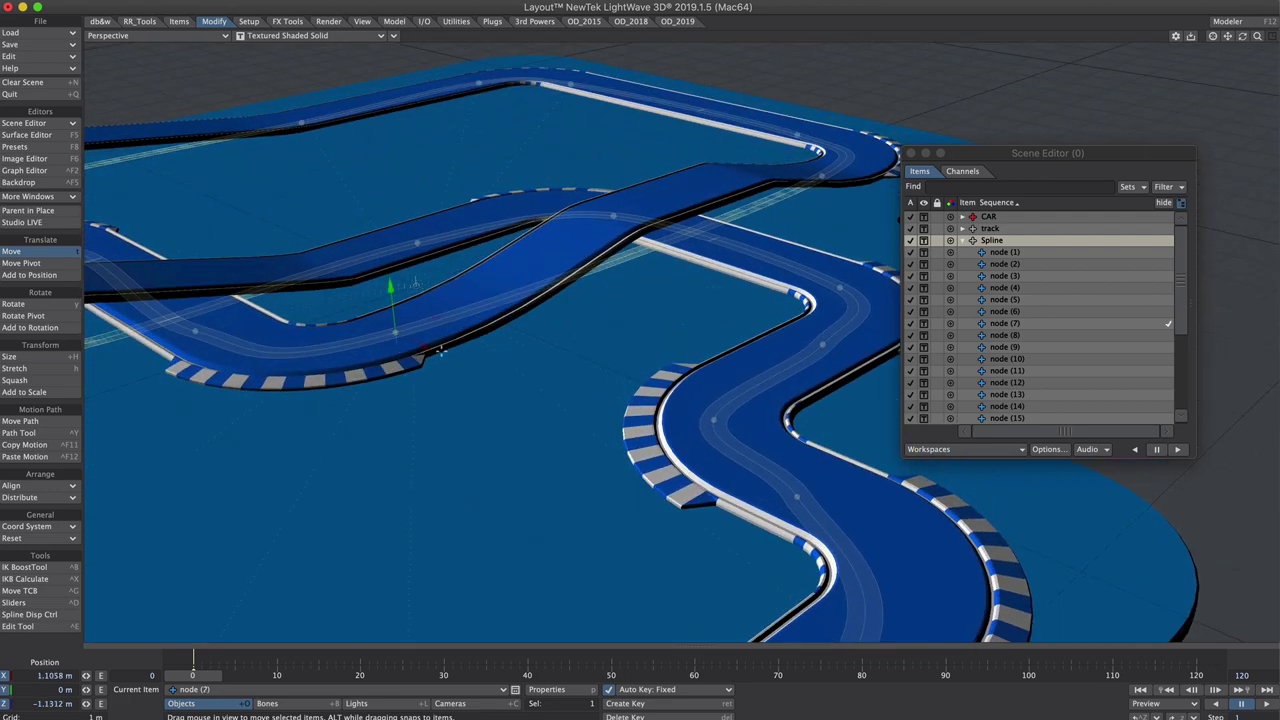
{"action": "left_click", "coordinate": [1056, 323]}
{"action": "left_click", "coordinate": [981, 325]}
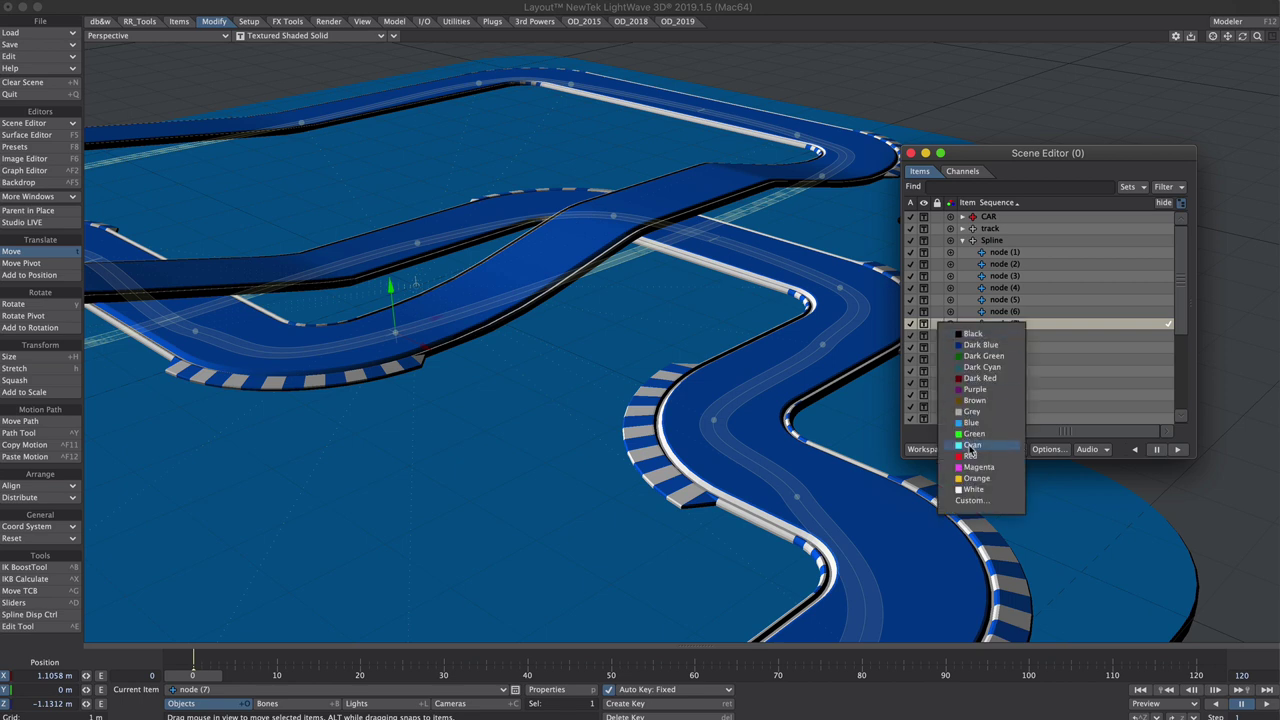
{"action": "left_click", "coordinate": [974, 434]}
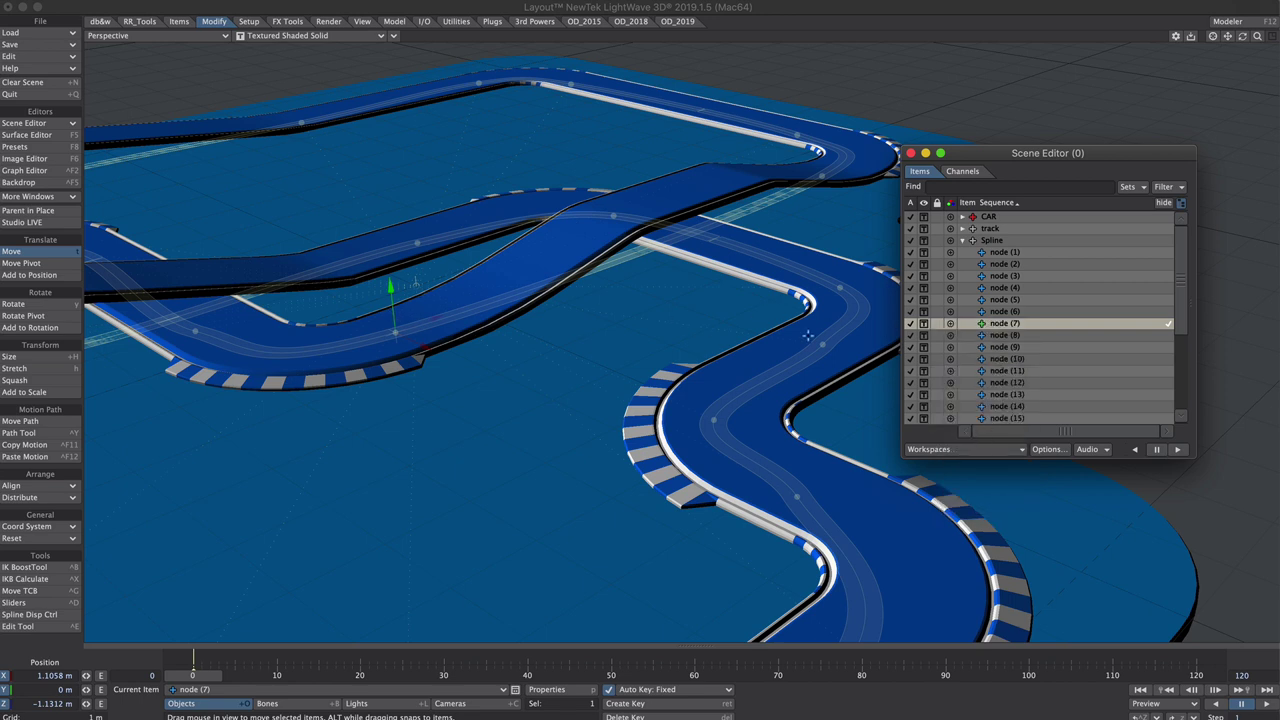
Clone node (7) and reorder the copy directly after node (7) in the Spline hierarchy
{"action": "key", "text": "ctrl+c"}
{"action": "left_click_drag", "start_coordinate": [1184, 450], "coordinate": [1216, 630]}
{"action": "left_click", "coordinate": [998, 552]}
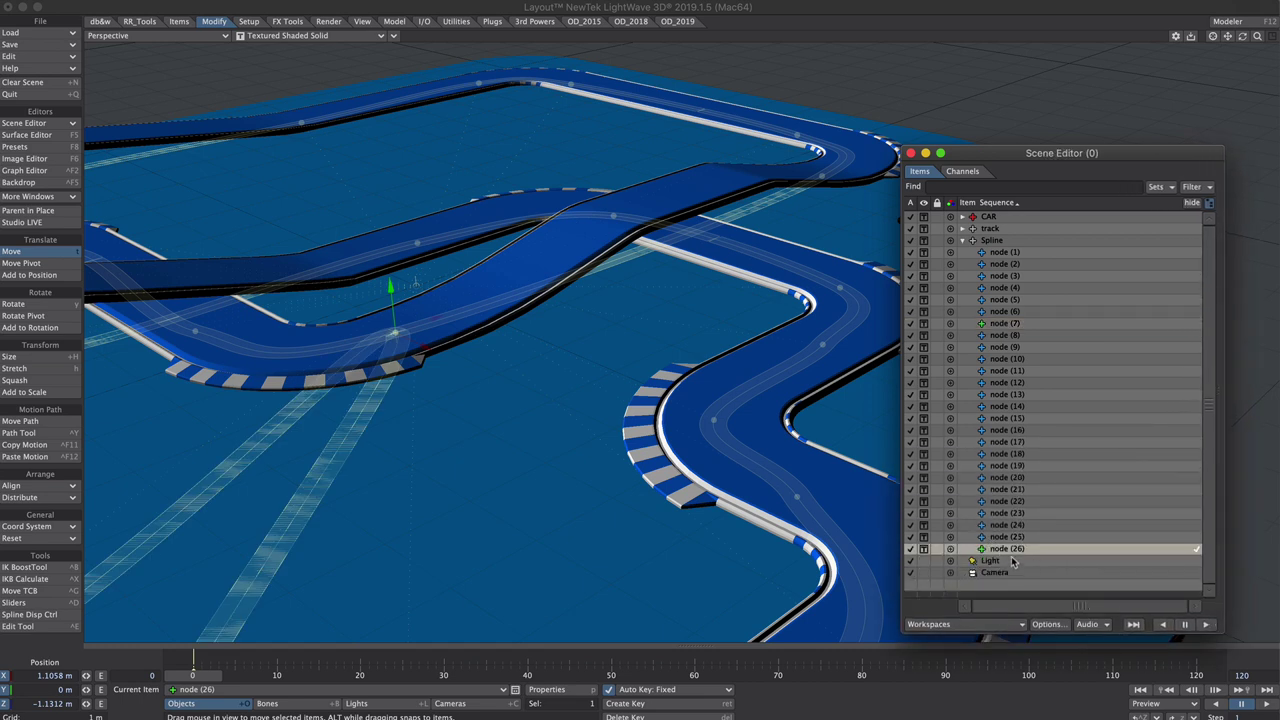
{"action": "left_click_drag", "start_coordinate": [997, 553], "coordinate": [971, 334]}
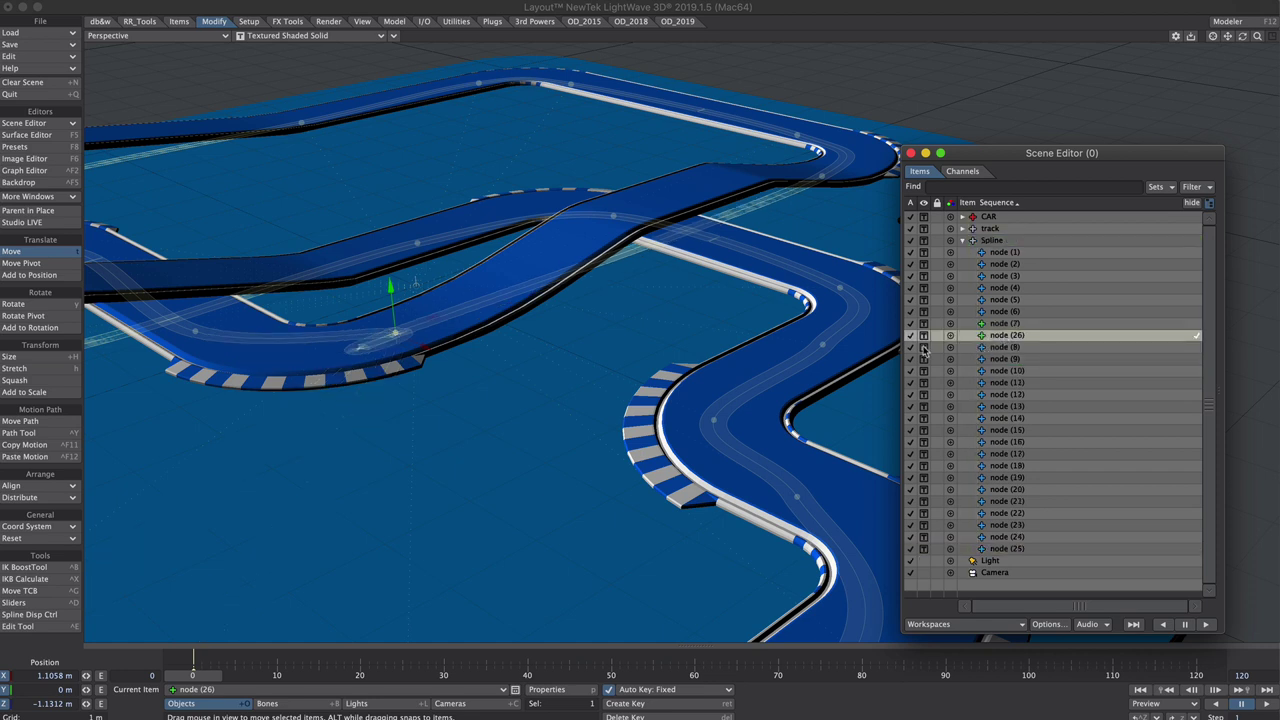
Move node (26) up the ramp onto the raised track surface, about Y 761 mm, Z 2.37 m
{"action": "left_click_drag", "start_coordinate": [428, 332], "coordinate": [595, 262]}
{"action": "left_click_drag", "start_coordinate": [563, 219], "coordinate": [562, 168]}
{"action": "left_click_drag", "start_coordinate": [597, 208], "coordinate": [626, 195]}
{"action": "scroll", "coordinate": [671, 204], "scroll_direction": "down", "scroll_amount": 2}
{"action": "key", "text": "ctrl+z"}
Clone node (26), order the copy right after it, and move it further along the bridge to about Z 5.6 m
{"action": "left_click", "coordinate": [1008, 342]}
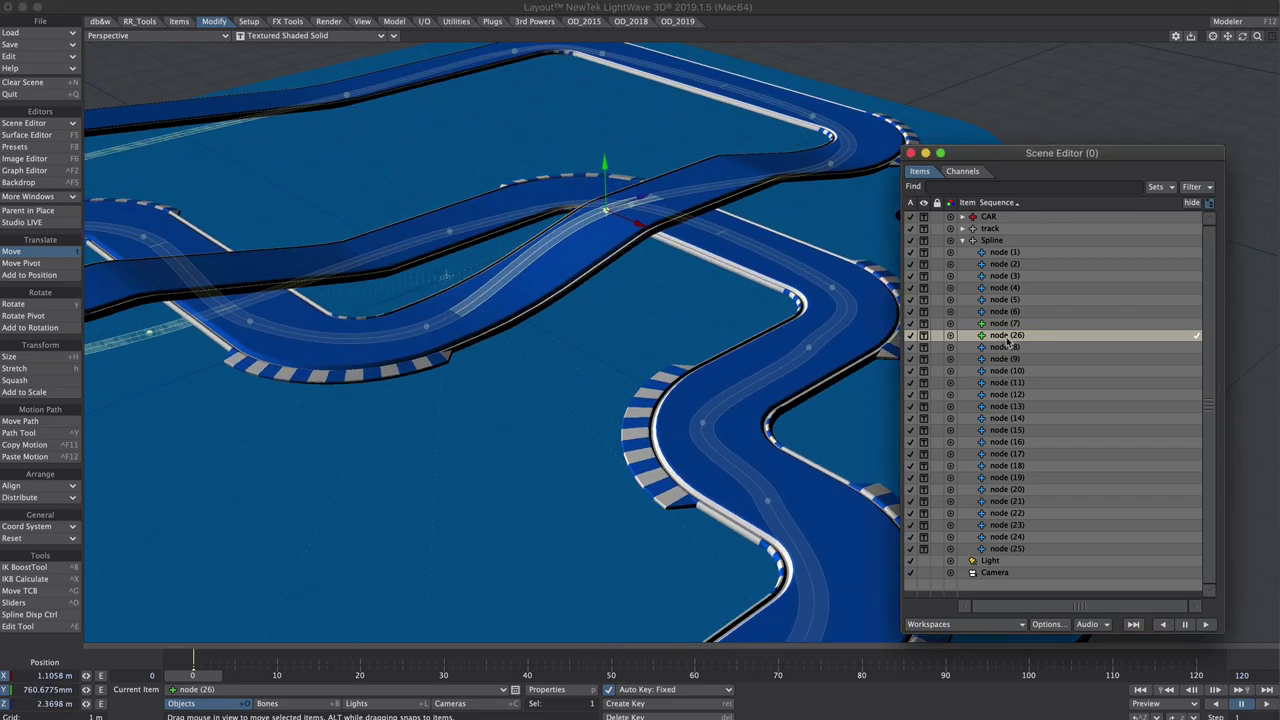
{"action": "key", "text": "ctrl+c"}
{"action": "left_click", "coordinate": [1001, 559]}
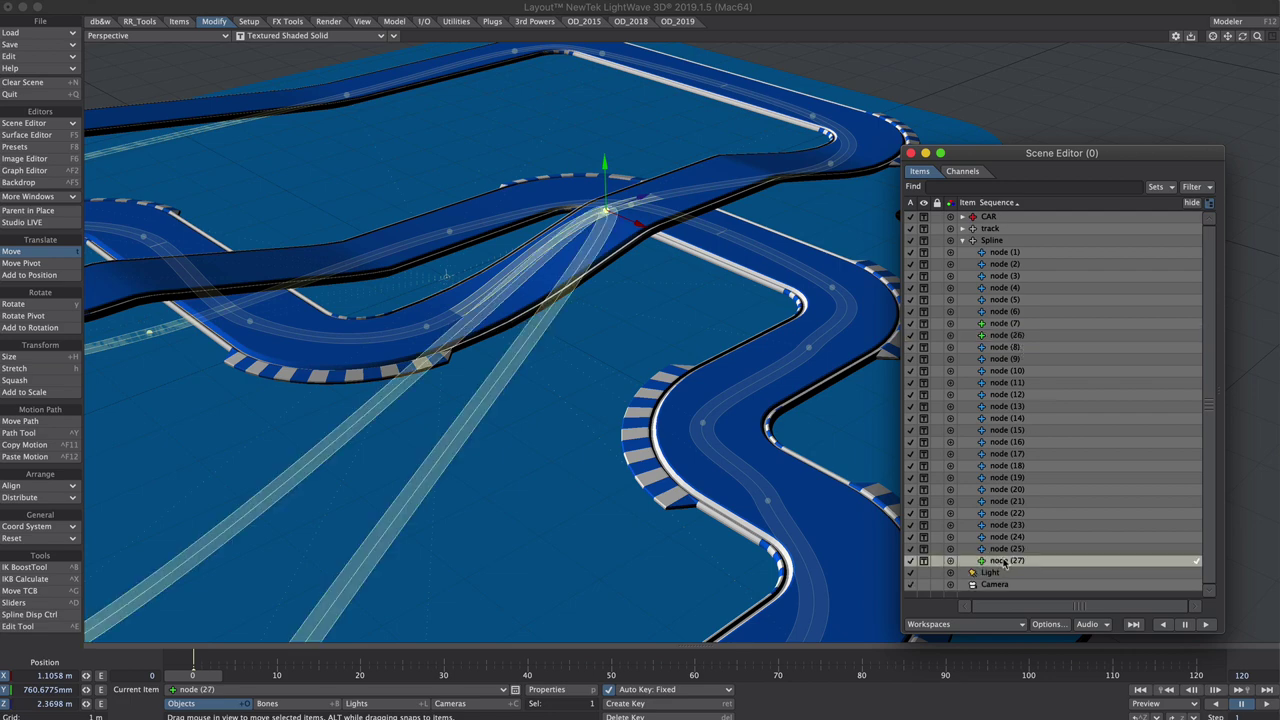
{"action": "mouse_move", "coordinate": [1009, 560]}
{"action": "left_mouse_down"}
{"action": "mouse_move", "coordinate": [979, 457]}
{"action": "mouse_move", "coordinate": [995, 300]}
{"action": "mouse_move", "coordinate": [1008, 344]}
{"action": "left_mouse_up"}
{"action": "left_click_drag", "start_coordinate": [641, 204], "coordinate": [775, 152]}
Select all nodes under Spline and set their Heading Controller to Spline Control
{"action": "key", "text": "2"}
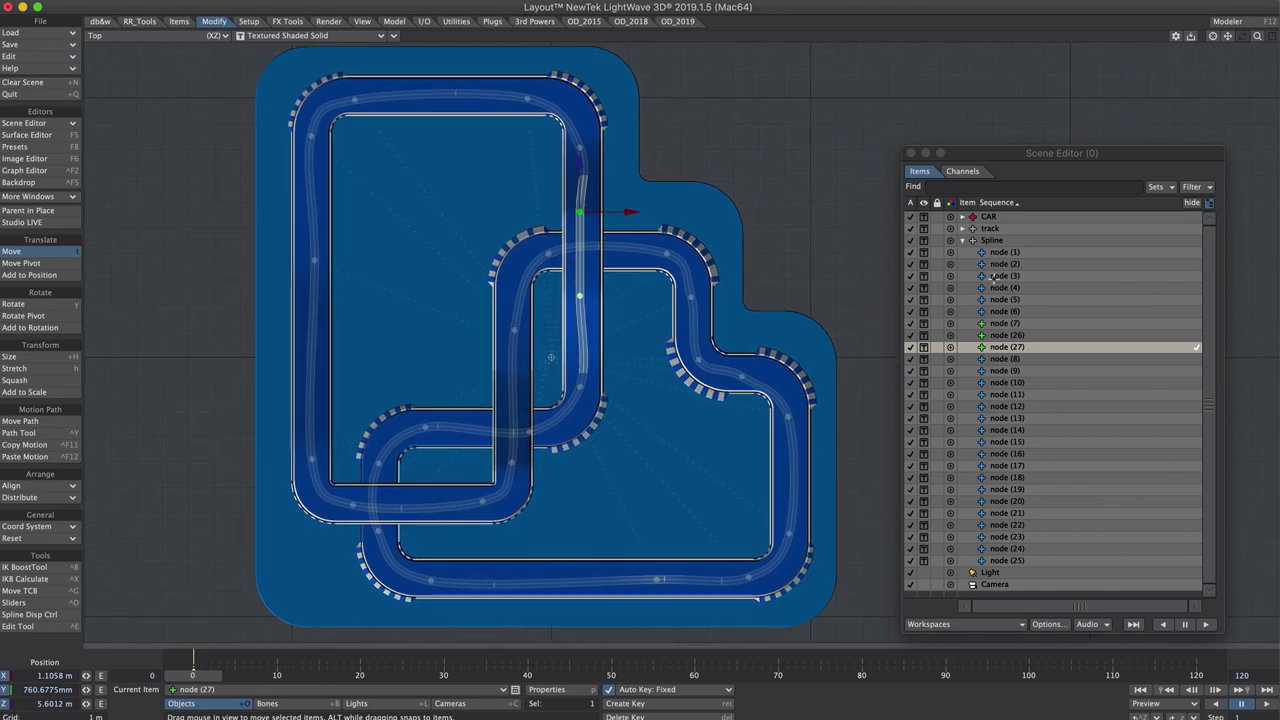
{"action": "left_click", "coordinate": [996, 253]}
{"action": "left_click", "coordinate": [1030, 561], "text": "shift"}
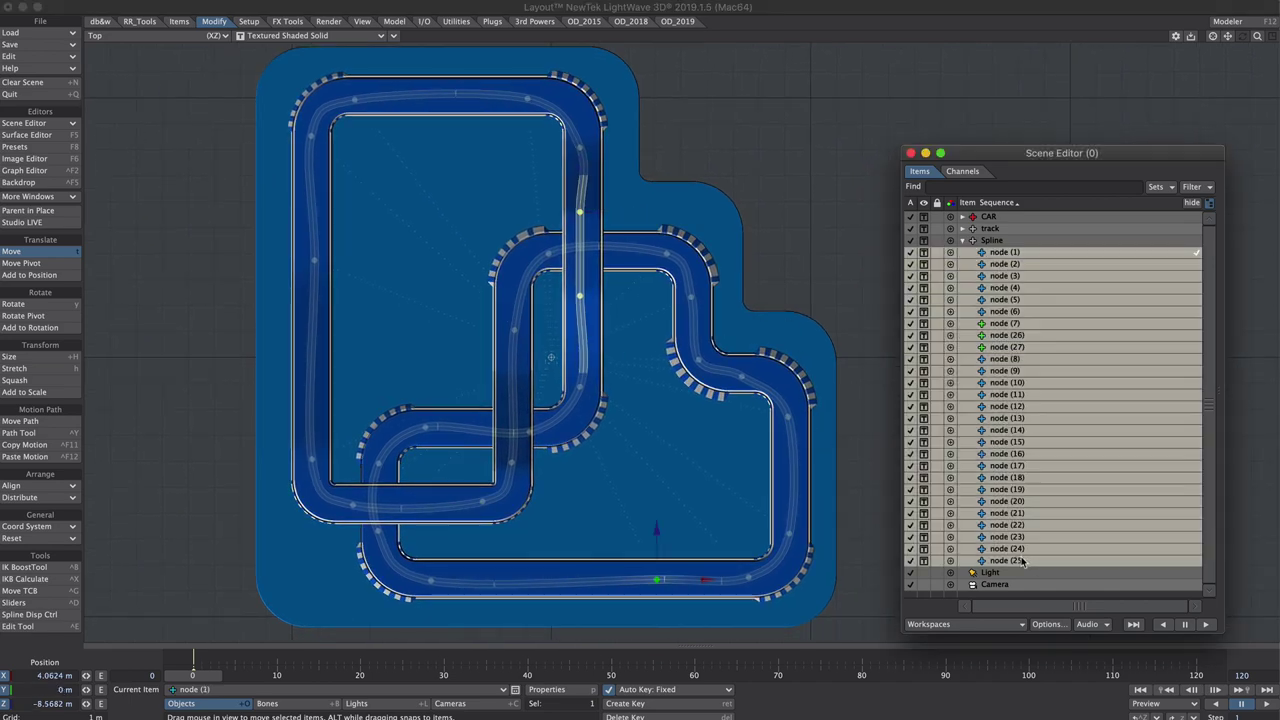
{"action": "key", "text": "m"}
{"action": "key", "text": "y"}
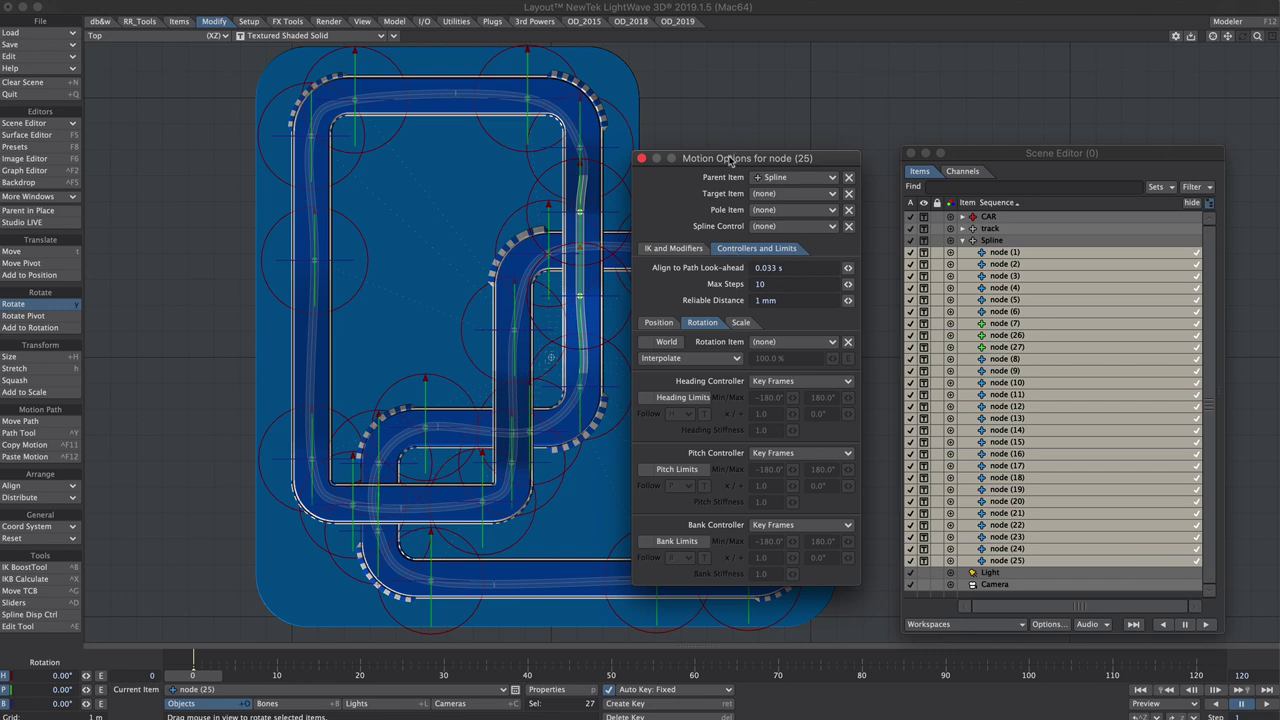
{"action": "left_click_drag", "start_coordinate": [731, 162], "coordinate": [831, 139]}
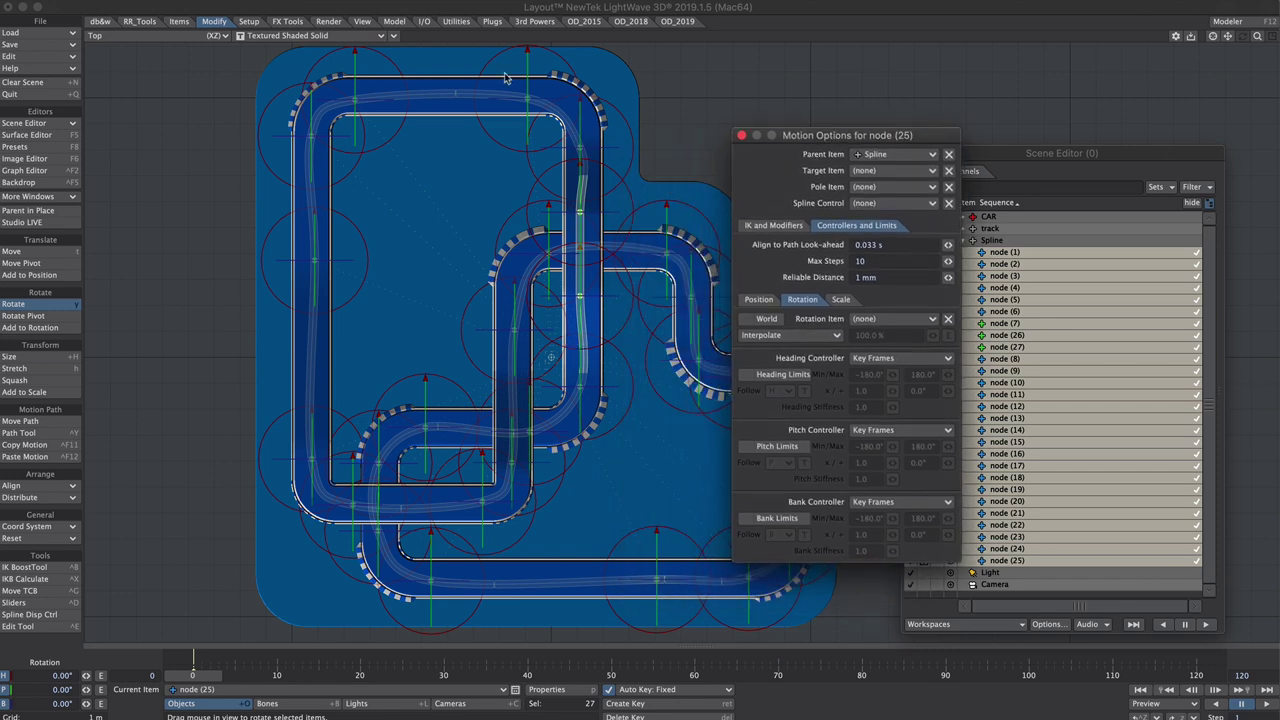
{"action": "left_click", "coordinate": [880, 358]}
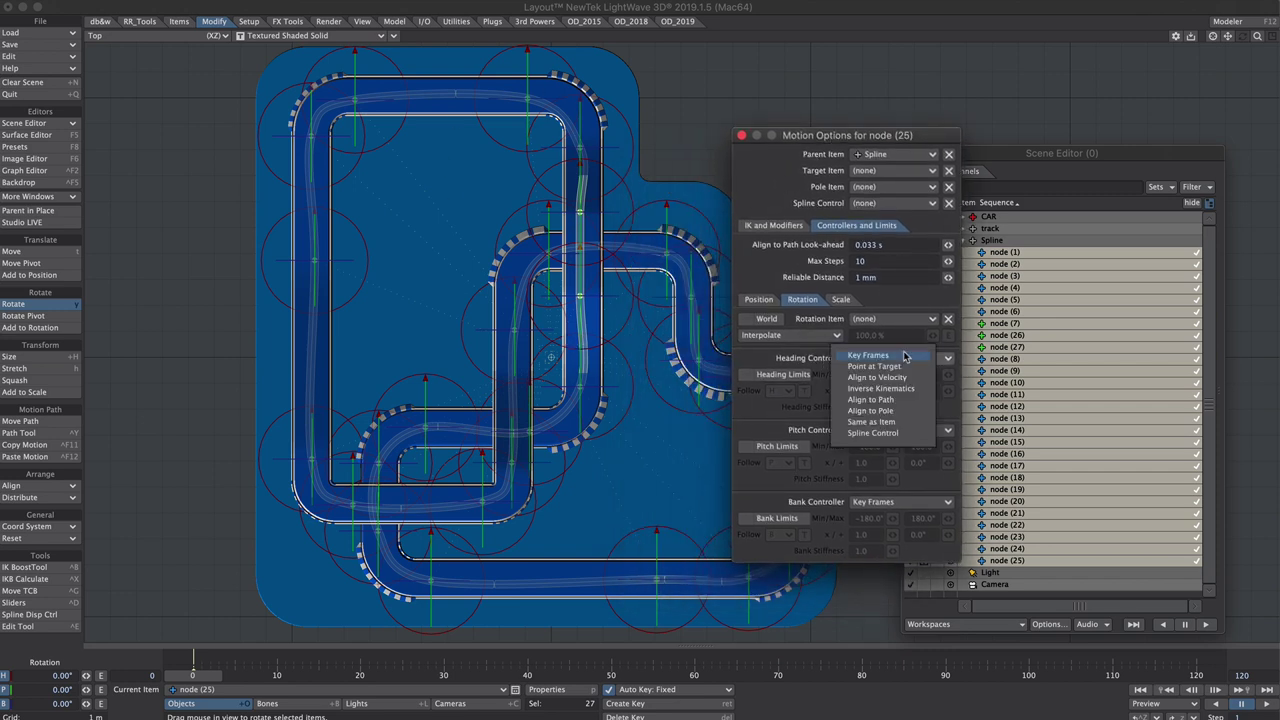
{"action": "left_click", "coordinate": [870, 435]}
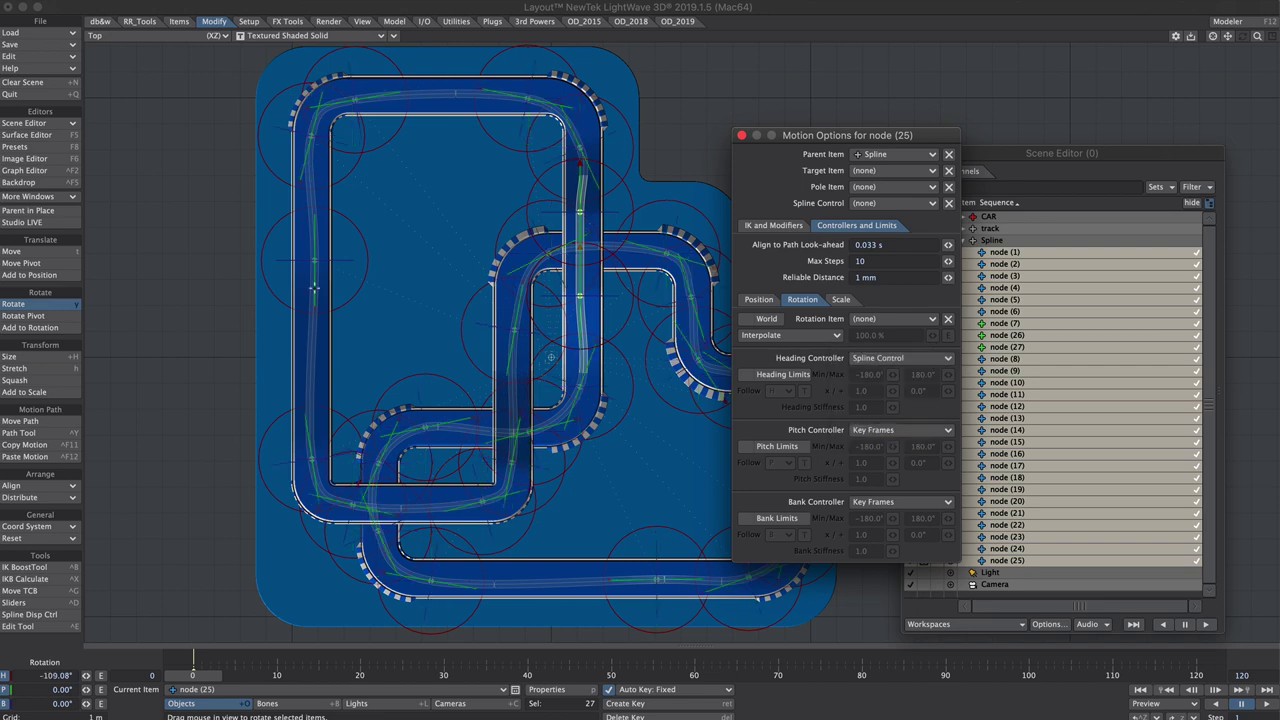
Create a motion key at frame 0 for all selected nodes and close their motion options
{"action": "left_click", "coordinate": [615, 438]}
{"action": "key", "text": "Return"}
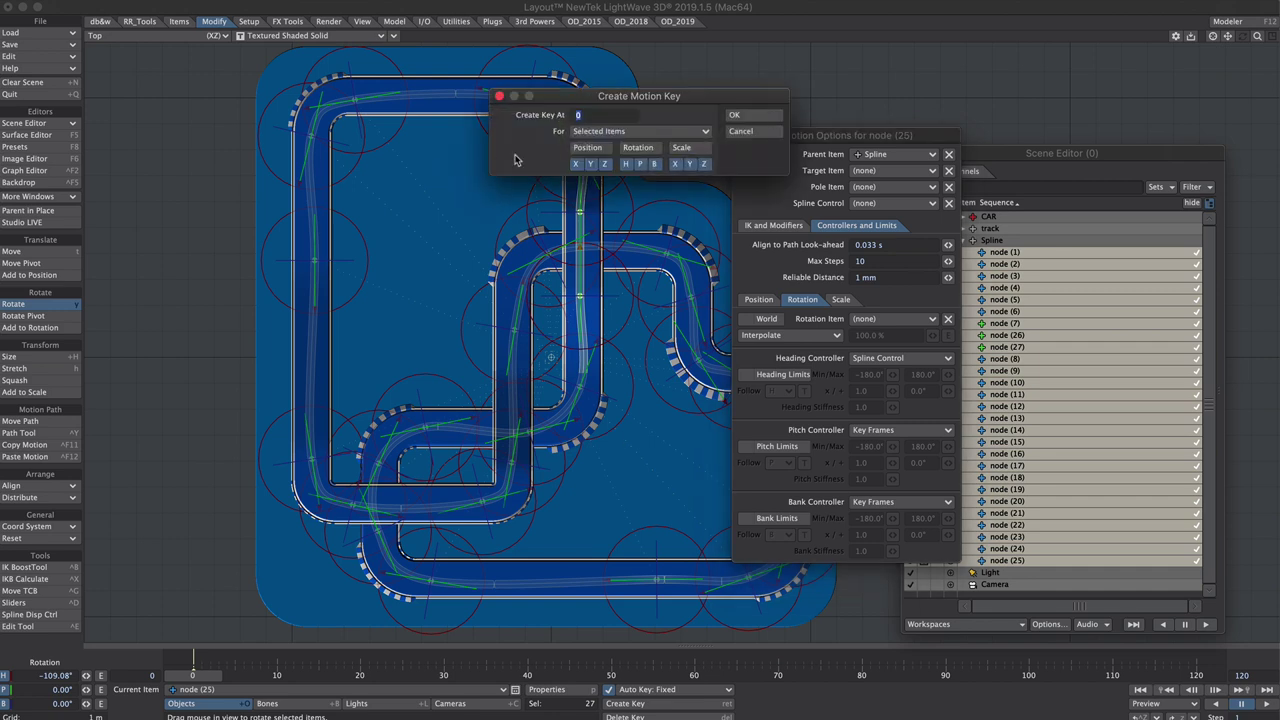
{"action": "left_click", "coordinate": [757, 116]}
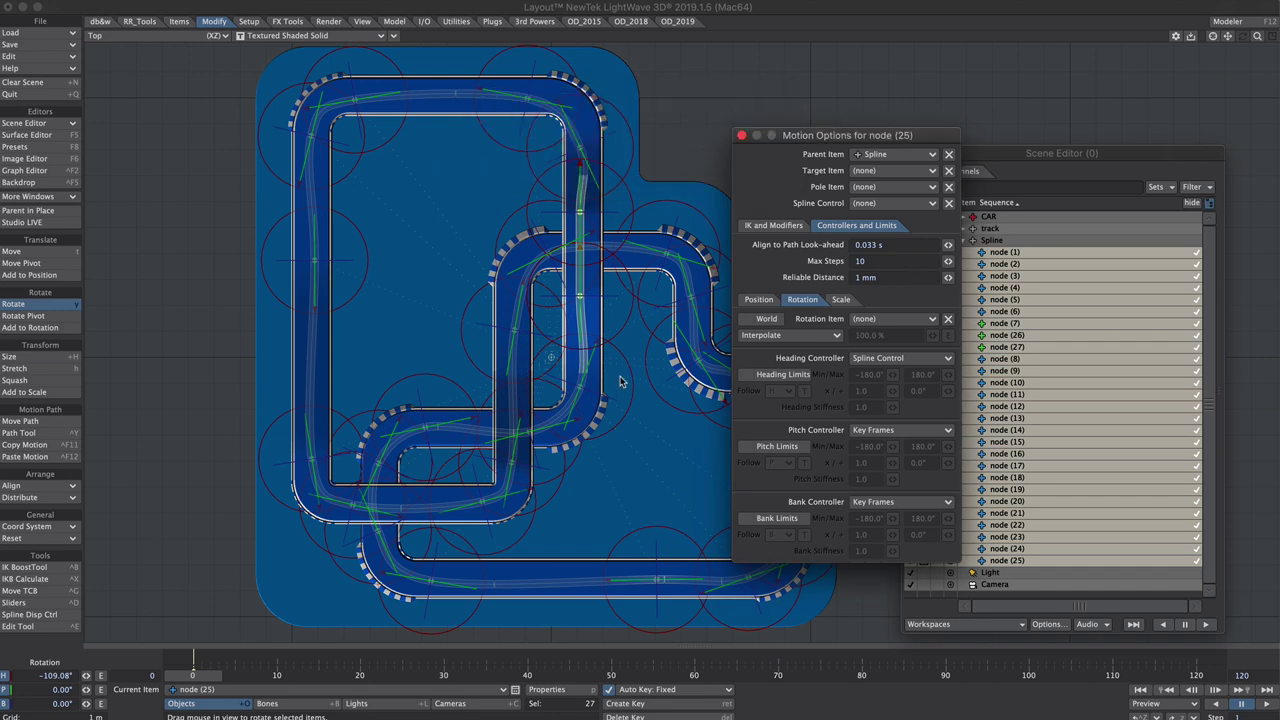
{"action": "left_click", "coordinate": [945, 359]}
{"action": "left_click", "coordinate": [920, 277]}
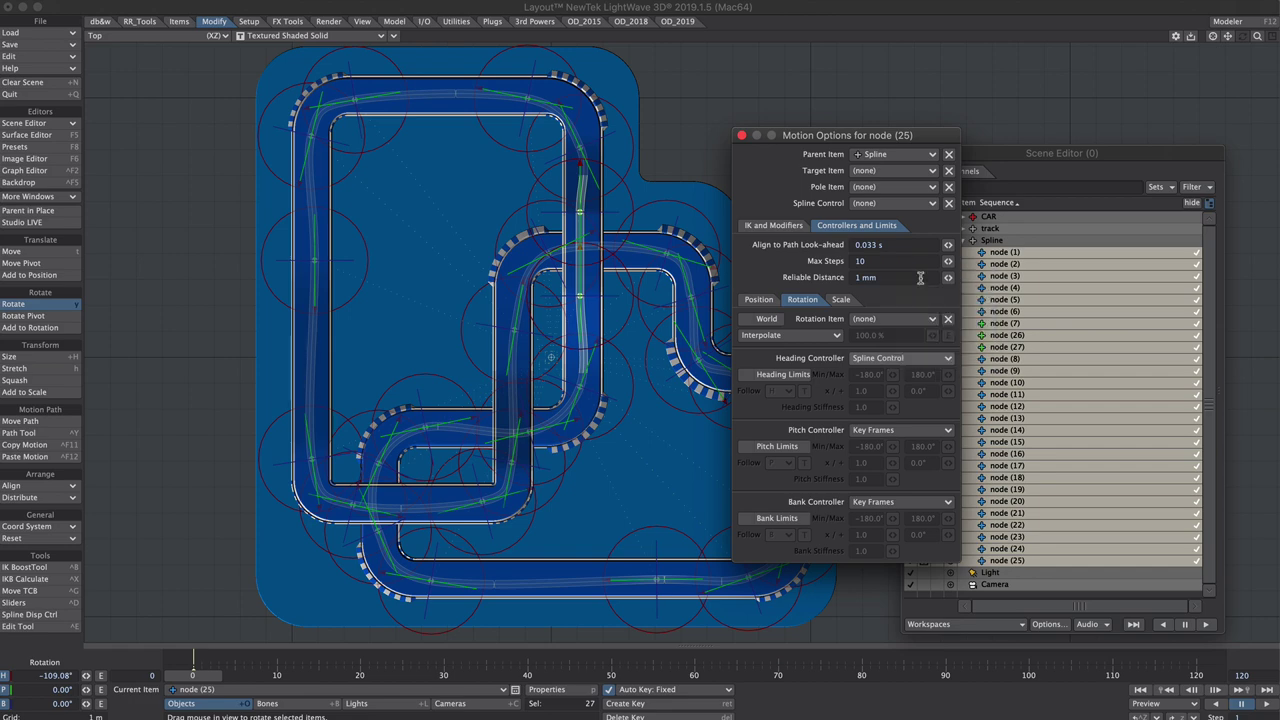
{"action": "left_click", "coordinate": [741, 135]}
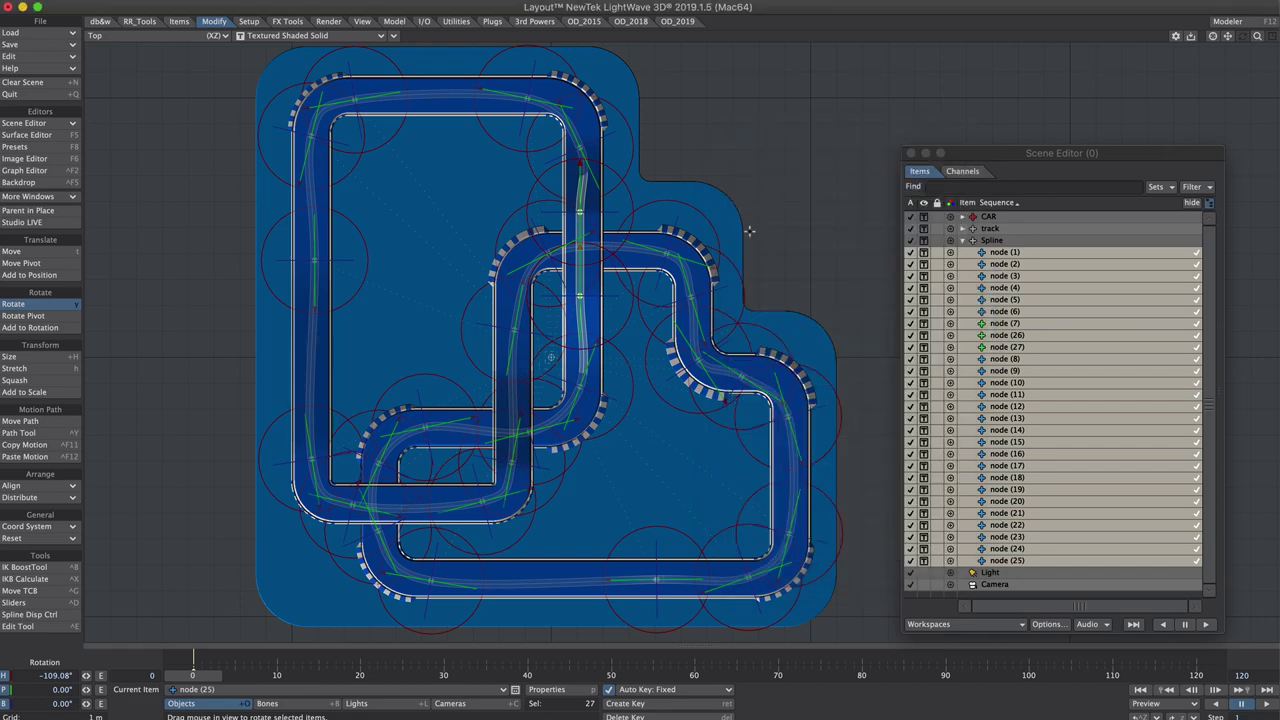
Select the nodes beneath the elevated corner of the upper loop together and raise them to the track surface
{"action": "key", "text": "4"}
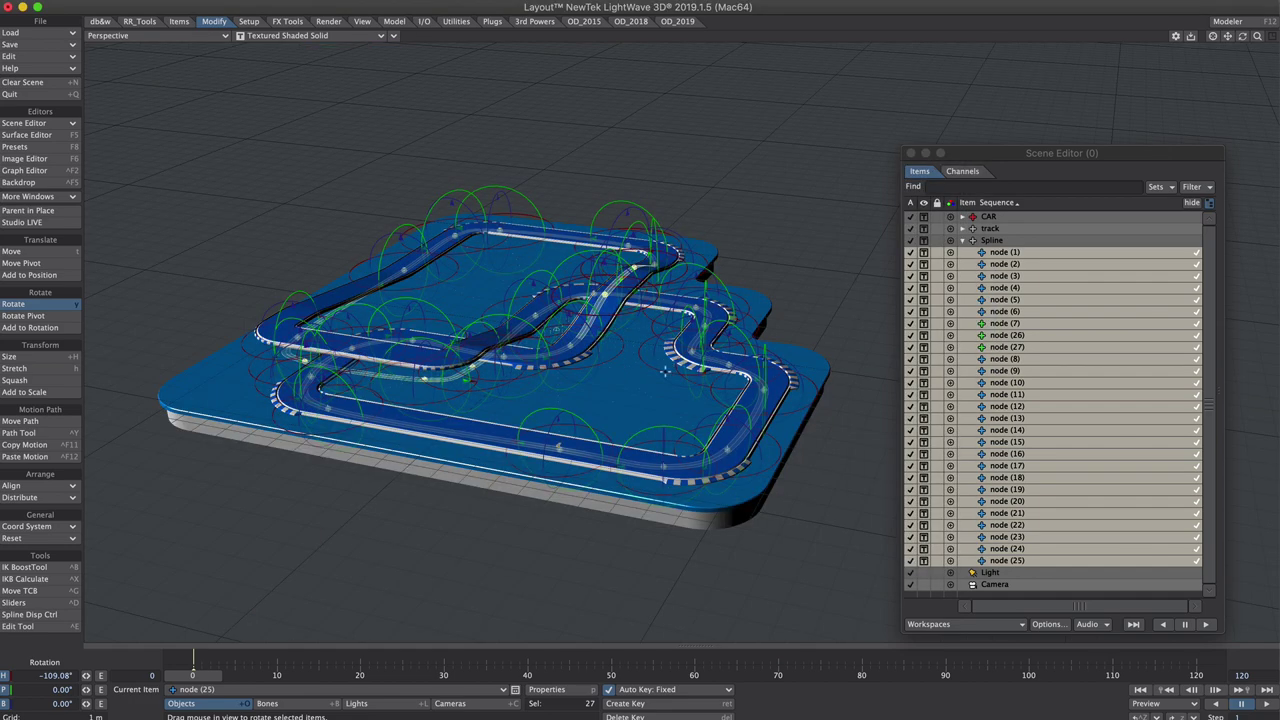
{"action": "scroll", "coordinate": [681, 437], "scroll_direction": "up", "scroll_amount": 5}
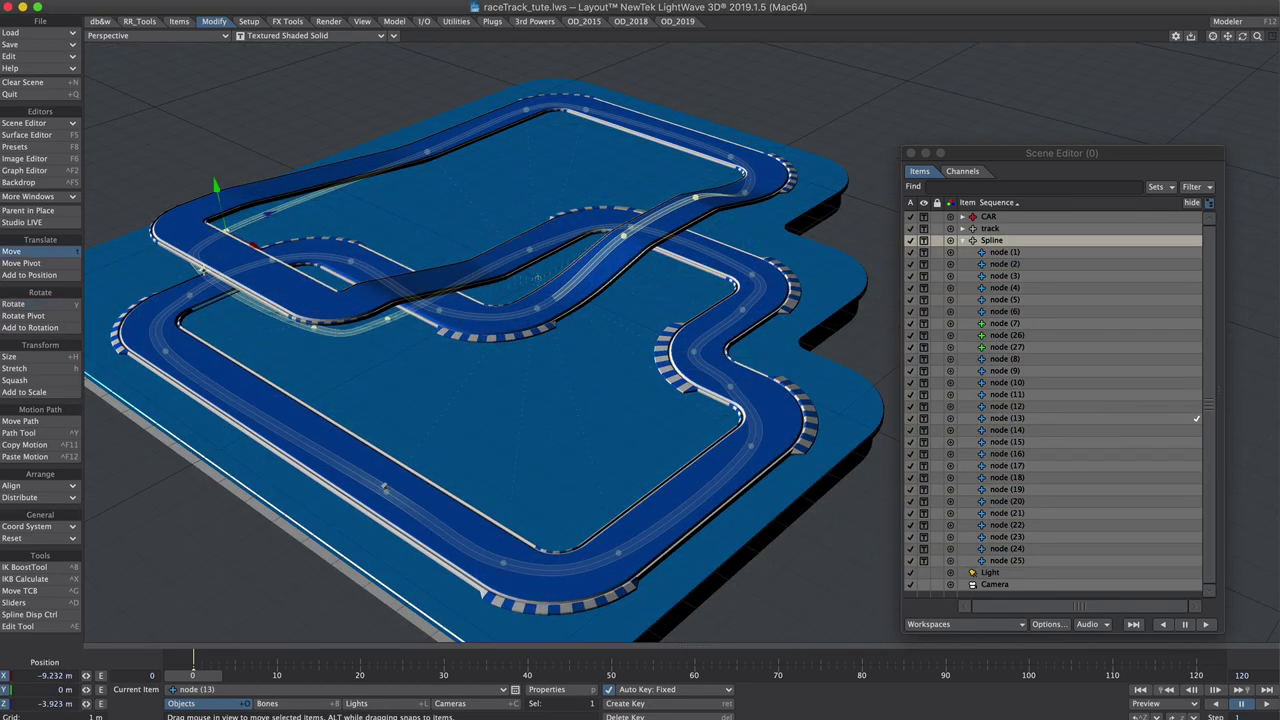
{"action": "left_click", "coordinate": [202, 270], "text": "shift"}
{"action": "left_click", "coordinate": [313, 327], "text": "shift"}
{"action": "left_click", "coordinate": [389, 320], "text": "shift"}
{"action": "left_click_drag", "start_coordinate": [309, 285], "coordinate": [301, 250]}
Adjust the height of node (17) on the descending ramp to about 93 mm so it follows the track surface
{"action": "right_click_drag", "start_coordinate": [383, 287], "coordinate": [382, 288]}
{"action": "left_click_drag", "start_coordinate": [522, 266], "coordinate": [633, 266], "text": "alt"}
{"action": "left_click", "coordinate": [625, 267]}
{"action": "left_click_drag", "start_coordinate": [588, 223], "coordinate": [603, 300]}
{"action": "left_click_drag", "start_coordinate": [527, 311], "coordinate": [521, 302], "text": "alt"}
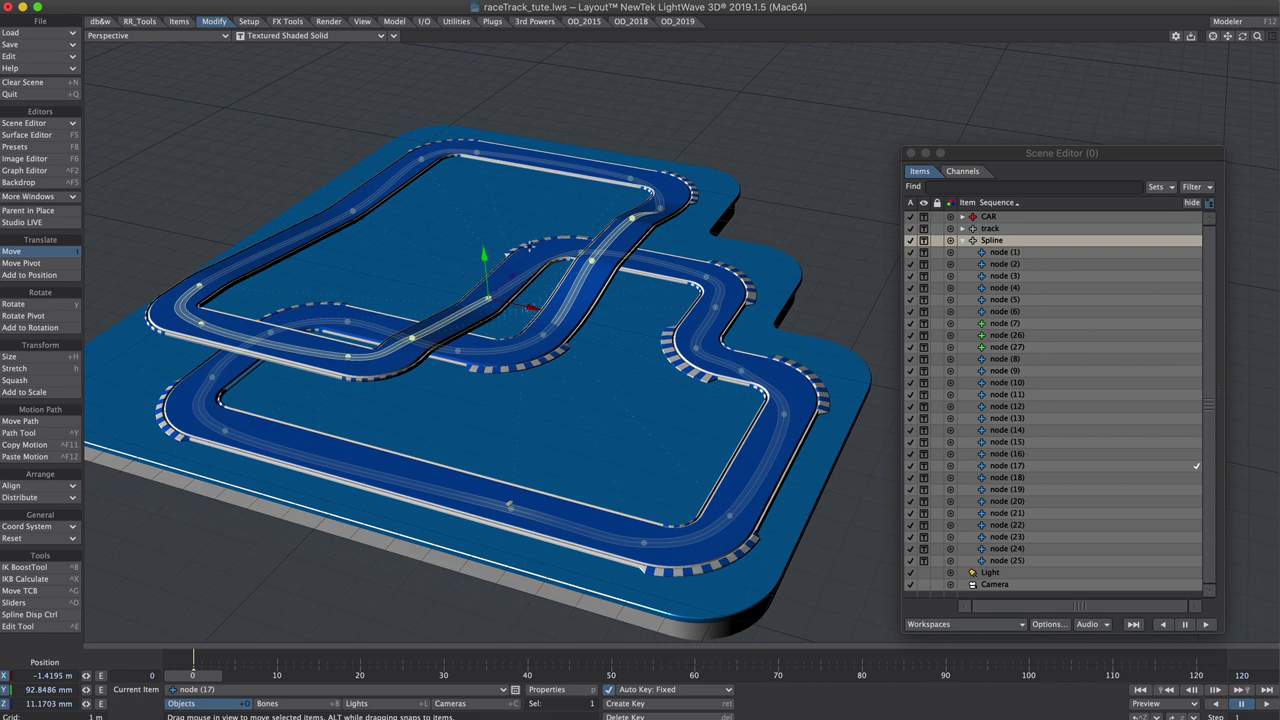
Raise the Spline null to 240 mm in Y so the whole spline sits higher over the track
{"action": "left_click", "coordinate": [987, 240]}
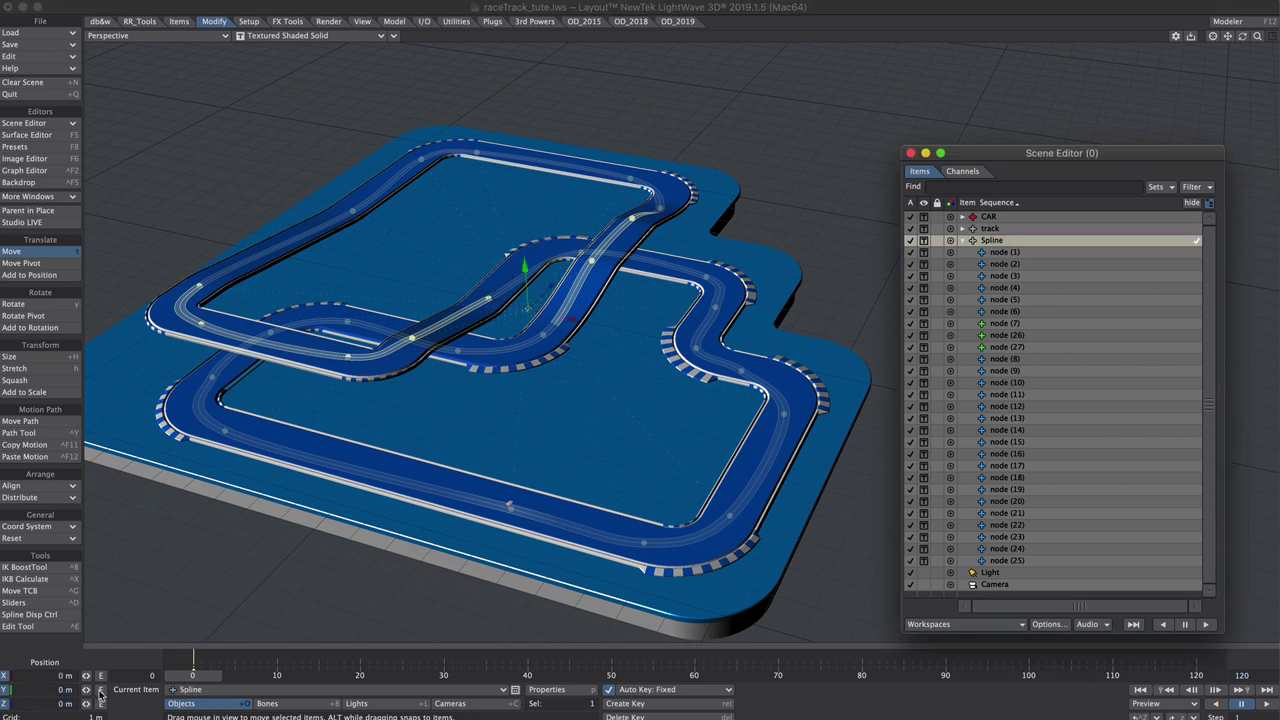
{"action": "left_click_drag", "start_coordinate": [86, 690], "coordinate": [109, 690]}
{"action": "right_click_drag", "start_coordinate": [509, 498], "coordinate": [509, 497]}
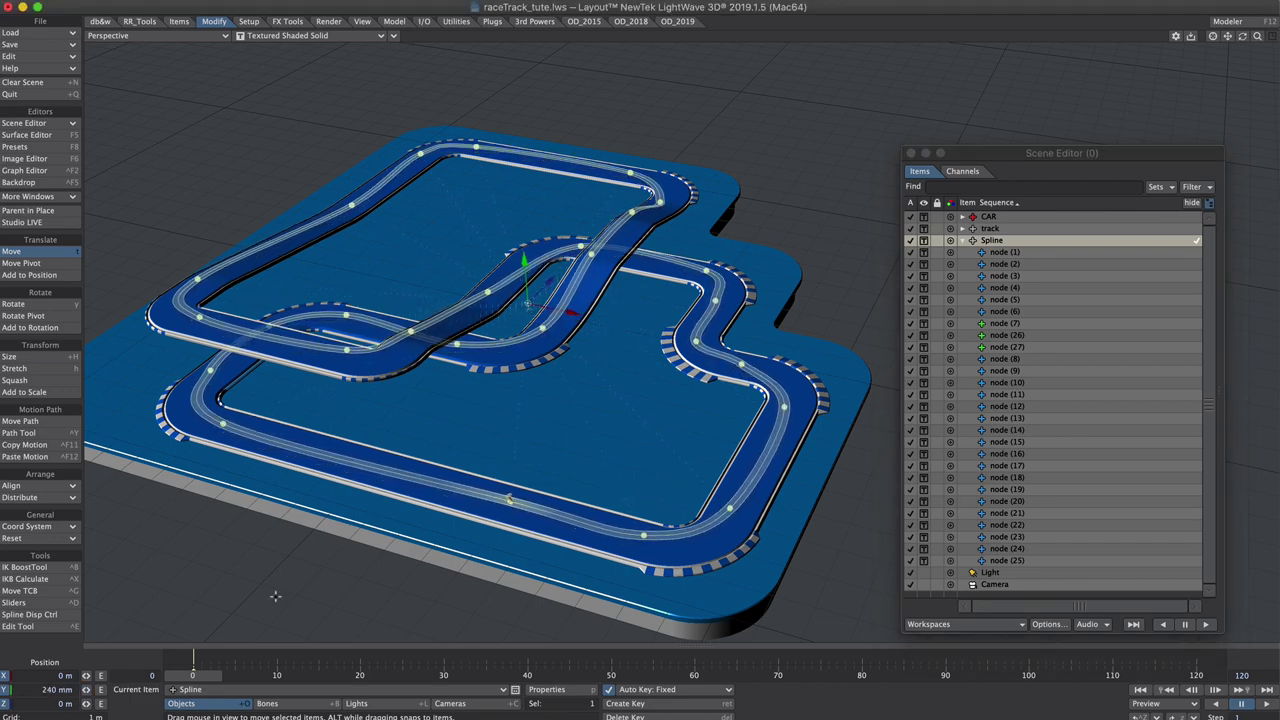
{"action": "left_click_drag", "start_coordinate": [594, 430], "coordinate": [545, 305], "text": "alt"}
{"action": "left_click_drag", "start_coordinate": [461, 345], "coordinate": [500, 292], "text": "alt"}
{"action": "key", "text": "1"}
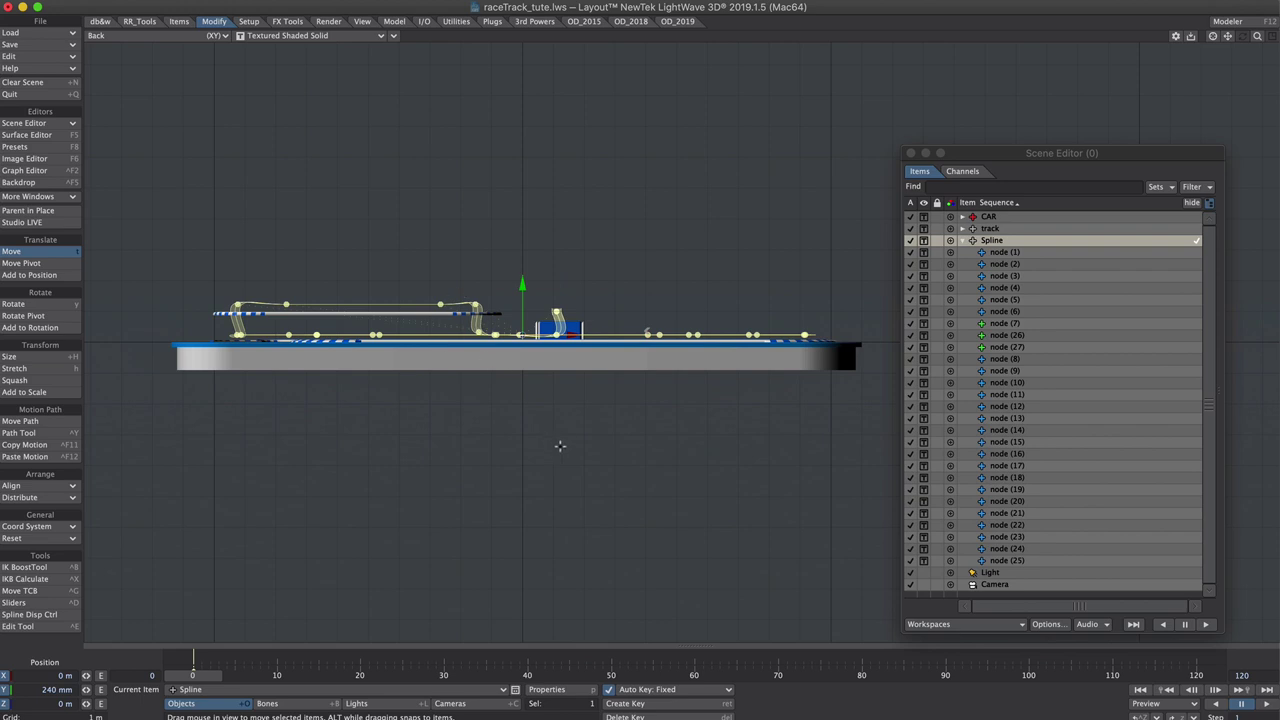
{"action": "key", "text": "4"}
Look up how spline controls are displayed in the OpenGL preferences
{"action": "key", "text": "d"}
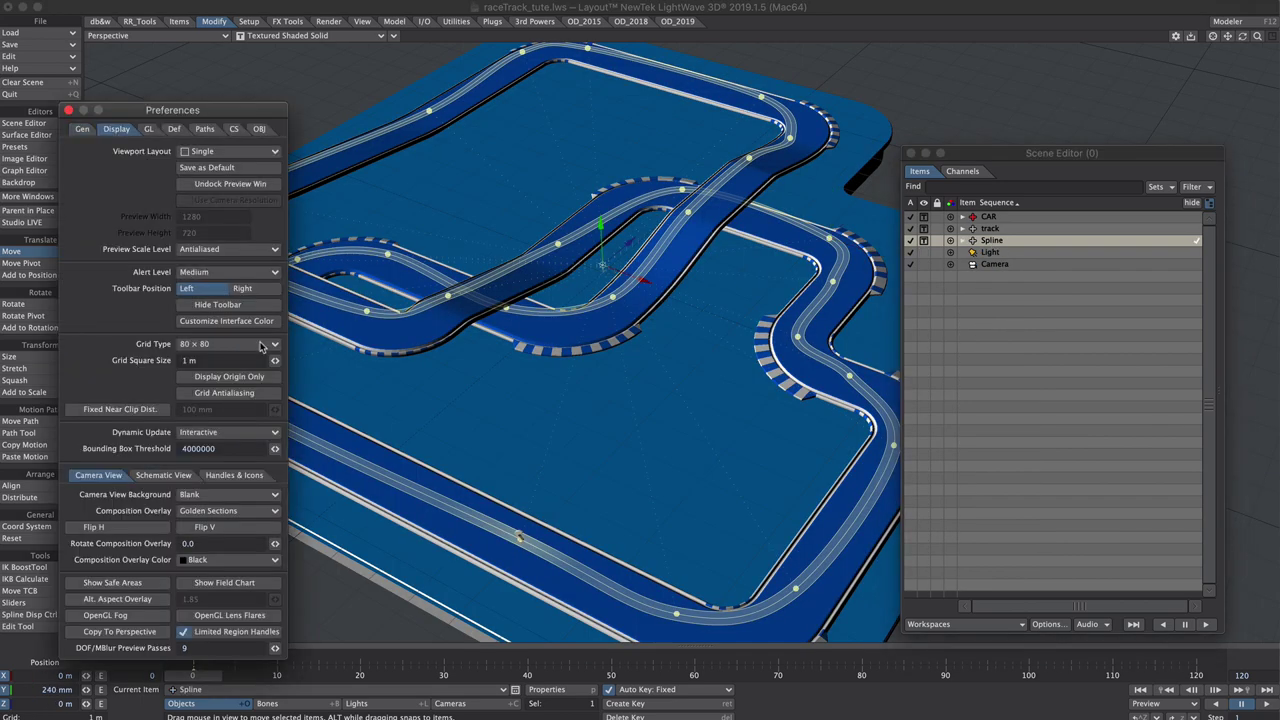
{"action": "left_click", "coordinate": [149, 129]}
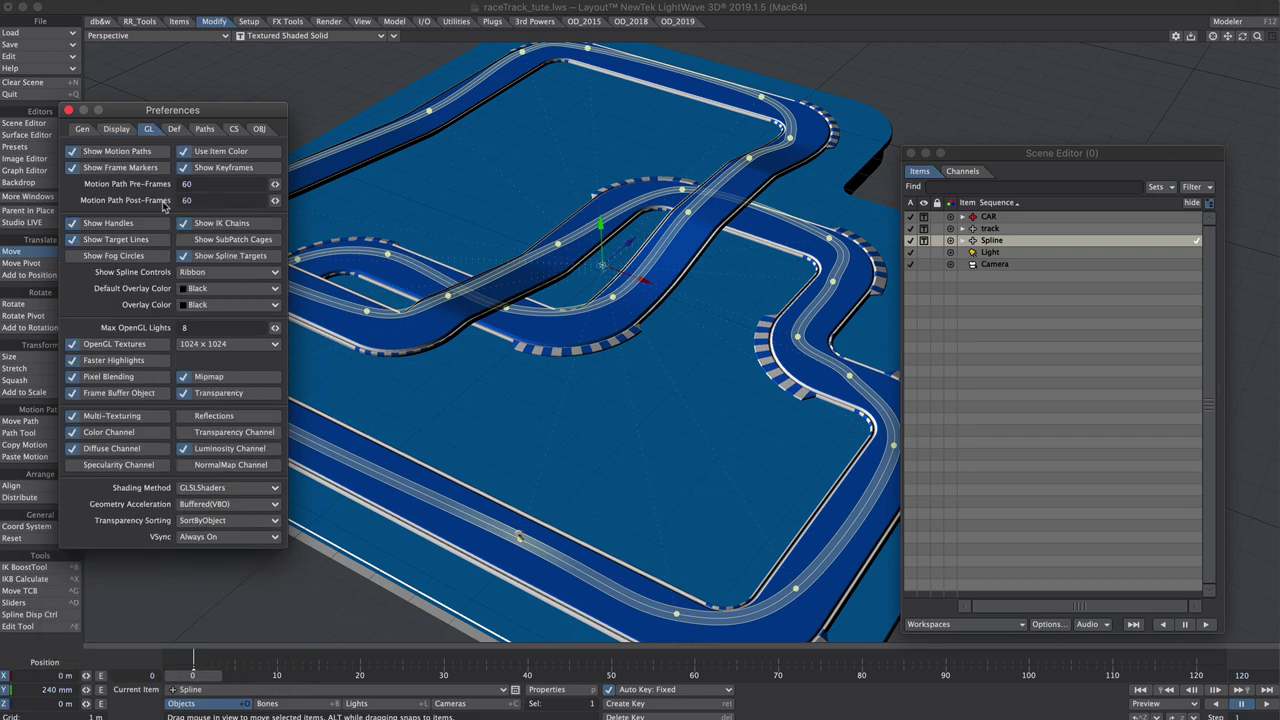
{"action": "left_click", "coordinate": [68, 110]}
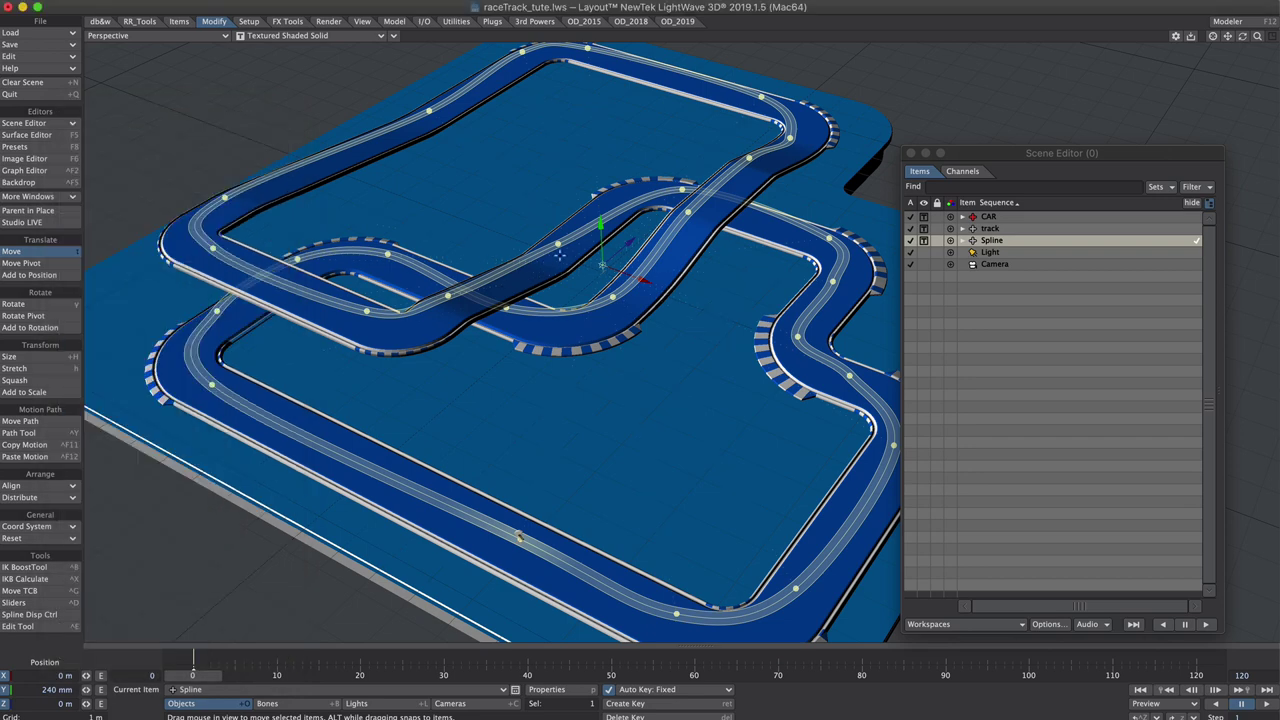
Add a null object named FOLLOW_ME and select it
{"action": "key", "text": "shift+n"}
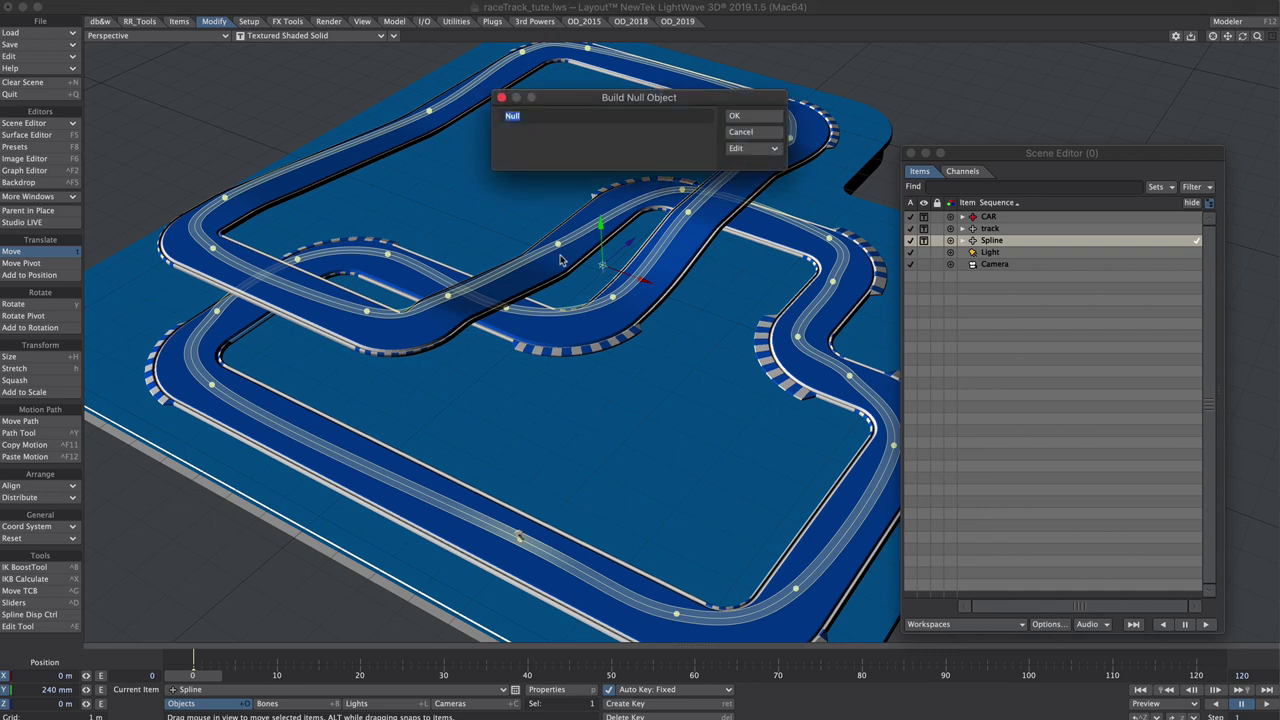
{"action": "type", "text": "FOLLOW_ME"}
{"action": "key", "text": "Return"}
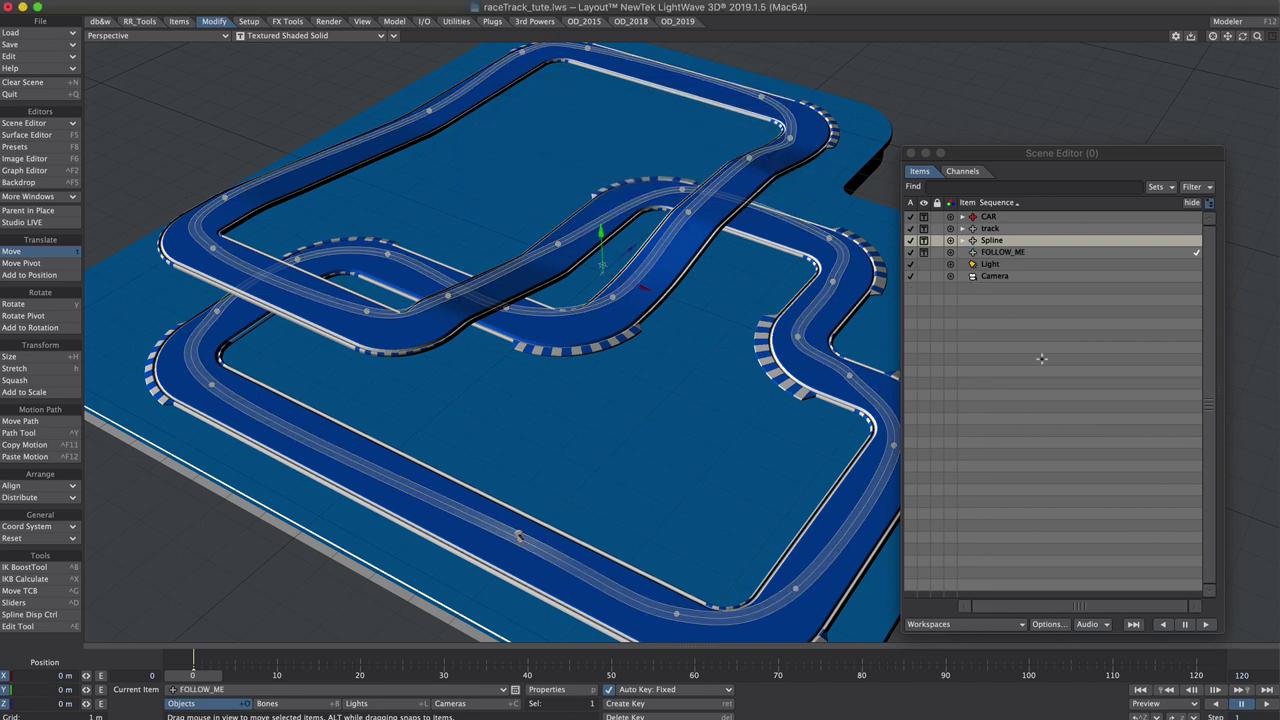
{"action": "left_click", "coordinate": [1000, 255]}
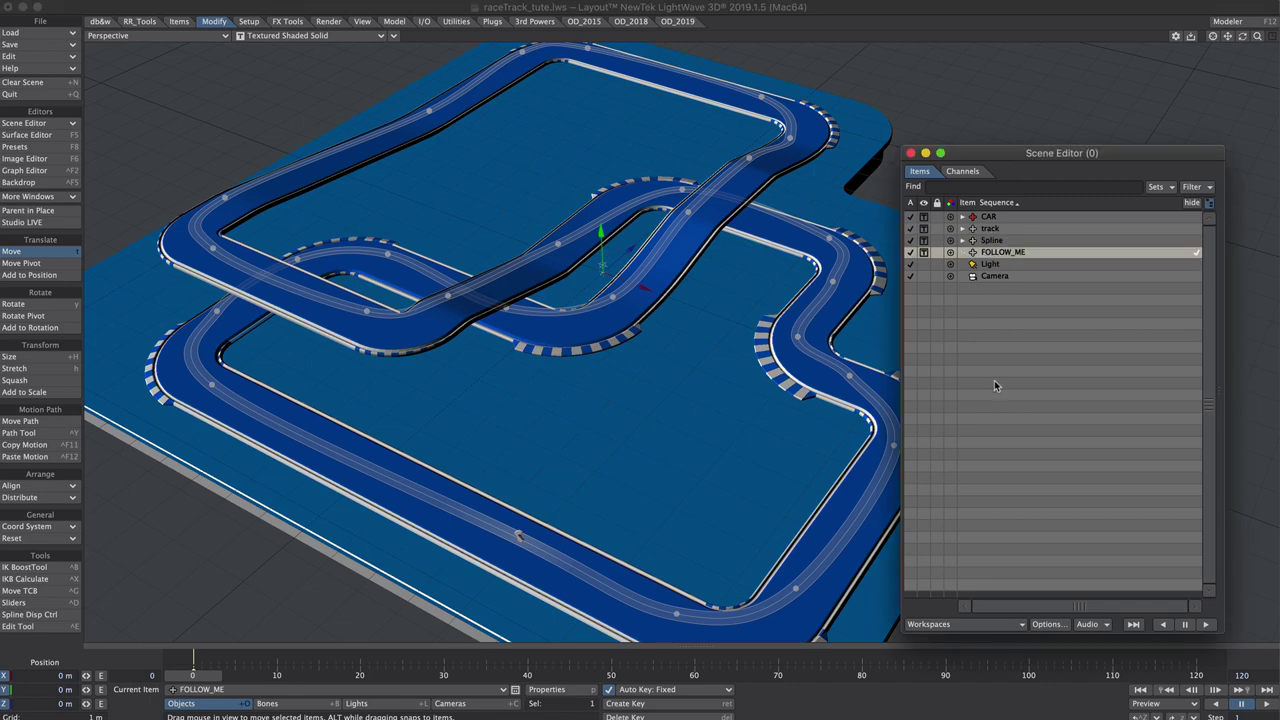
Set the last frame of the scene's timeline to 240
{"action": "left_click", "coordinate": [1178, 676]}
{"action": "type", "text": "240"}
{"action": "key", "text": "Return"}
Create an expression named offset with the value Value*Time and apply it to FOLLOW_ME's Position.Z channel
{"action": "key", "text": "ctrl+F2"}
{"action": "left_click", "coordinate": [463, 169]}
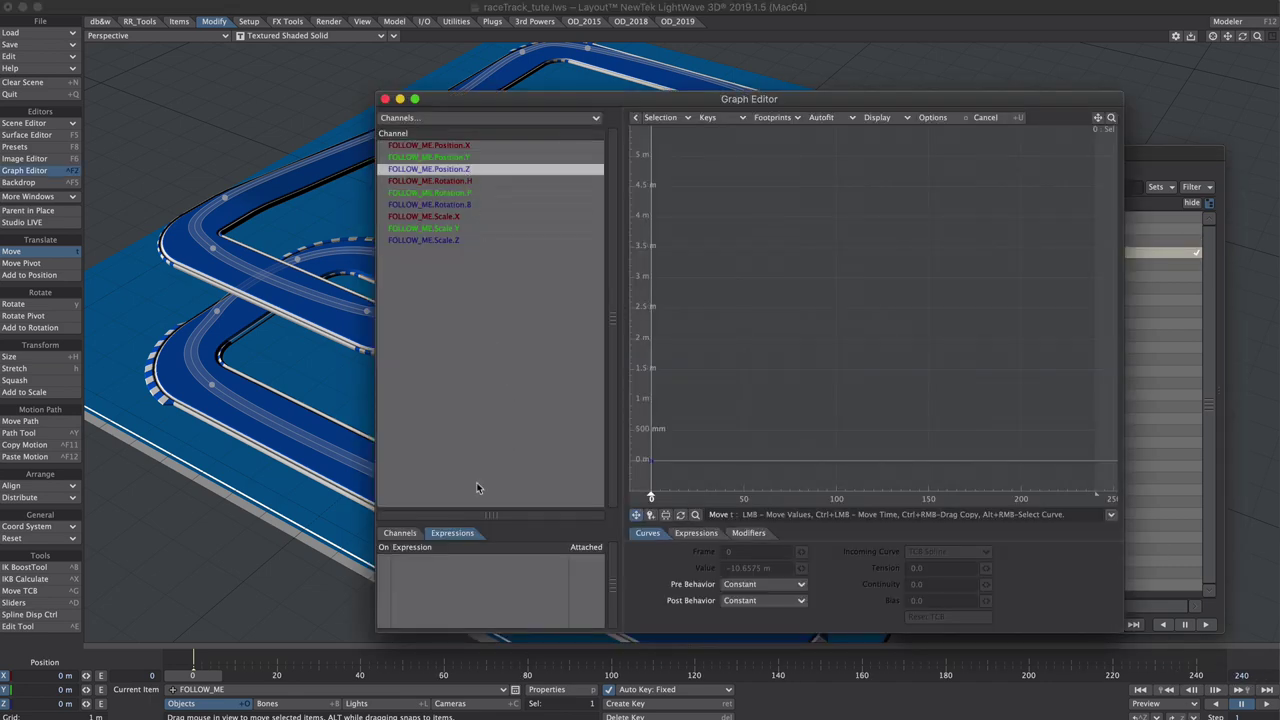
{"action": "left_click", "coordinate": [696, 532]}
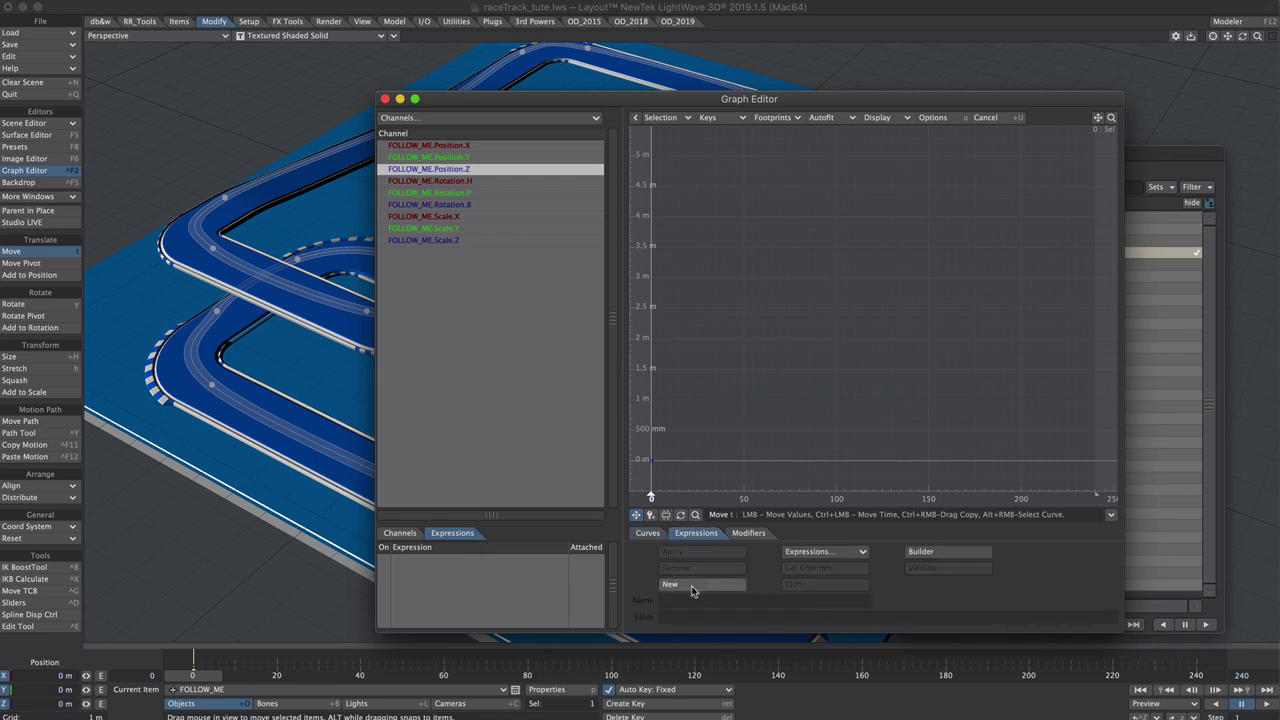
{"action": "left_click", "coordinate": [690, 585]}
{"action": "left_click", "coordinate": [680, 600]}
{"action": "type", "text": "c"}
{"action": "key", "text": "Tab"}
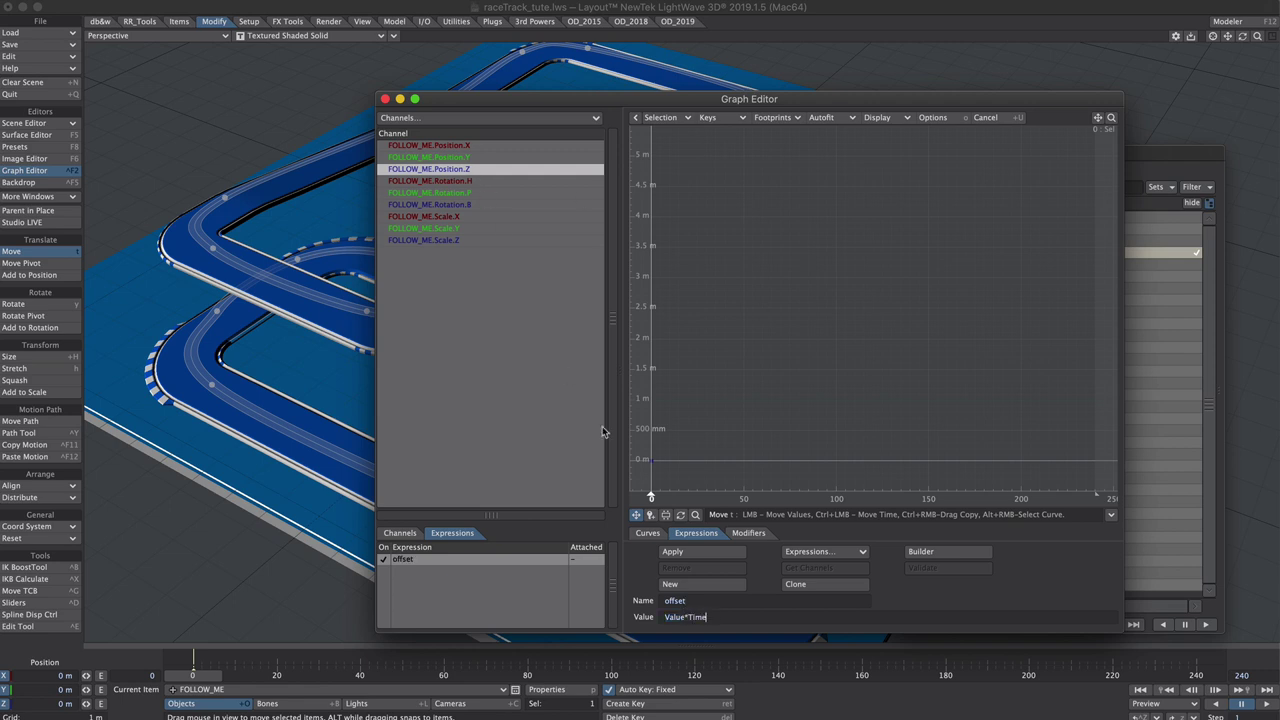
{"action": "left_click", "coordinate": [688, 553]}
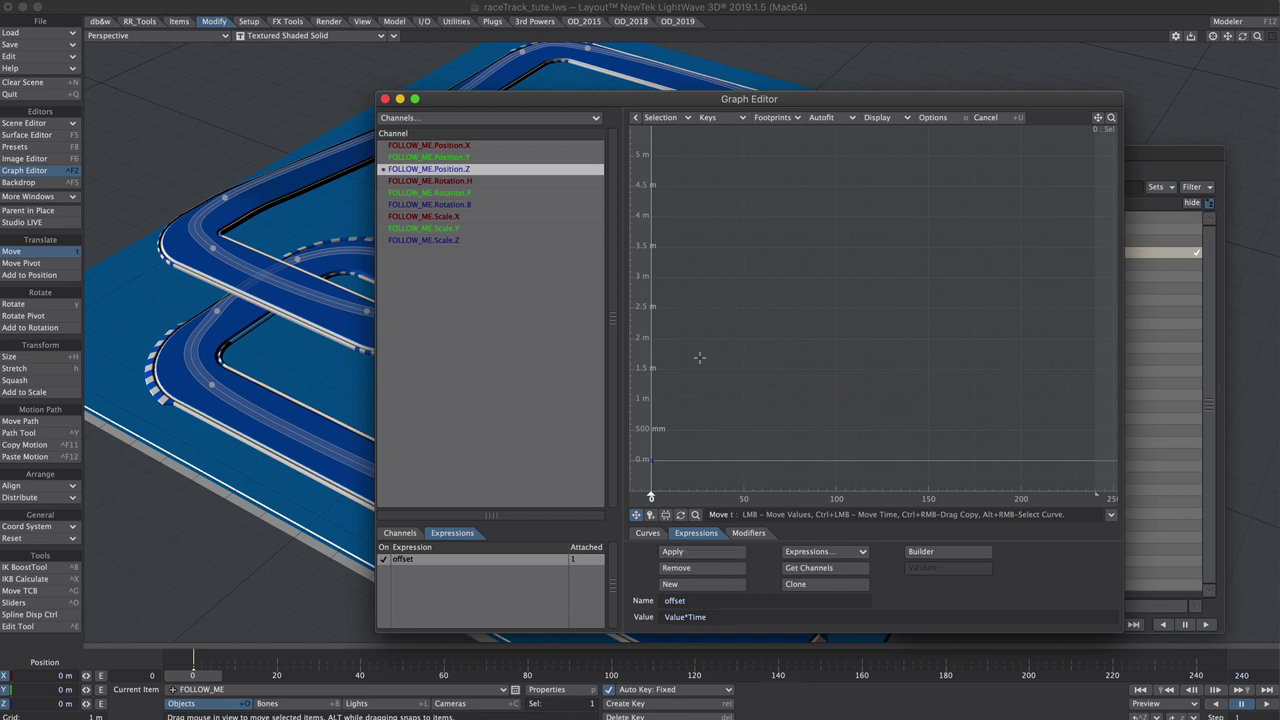
Raise FOLLOW_ME's Position.Z key at frame 0 to about 3.4 m and close the Graph Editor
{"action": "left_click_drag", "start_coordinate": [650, 459], "coordinate": [655, 396]}
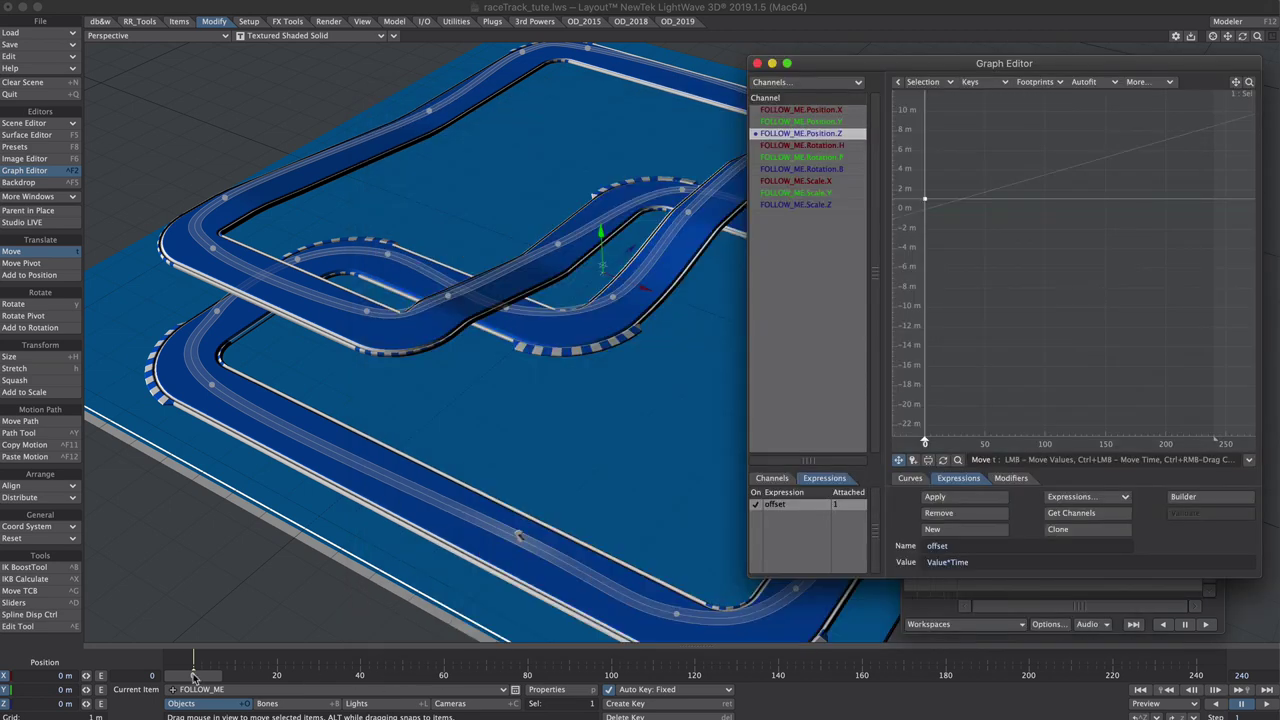
{"action": "left_click", "coordinate": [520, 600]}
{"action": "key", "text": "space"}
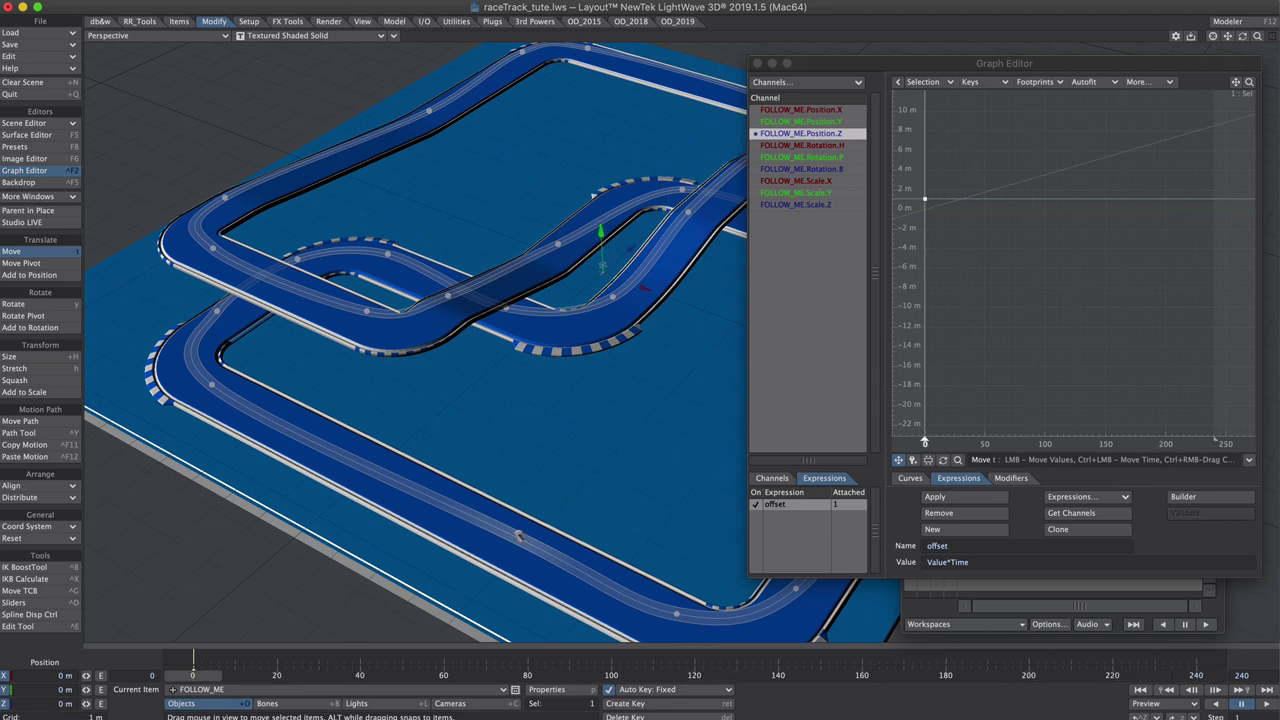
{"action": "left_click_drag", "start_coordinate": [925, 199], "coordinate": [925, 177]}
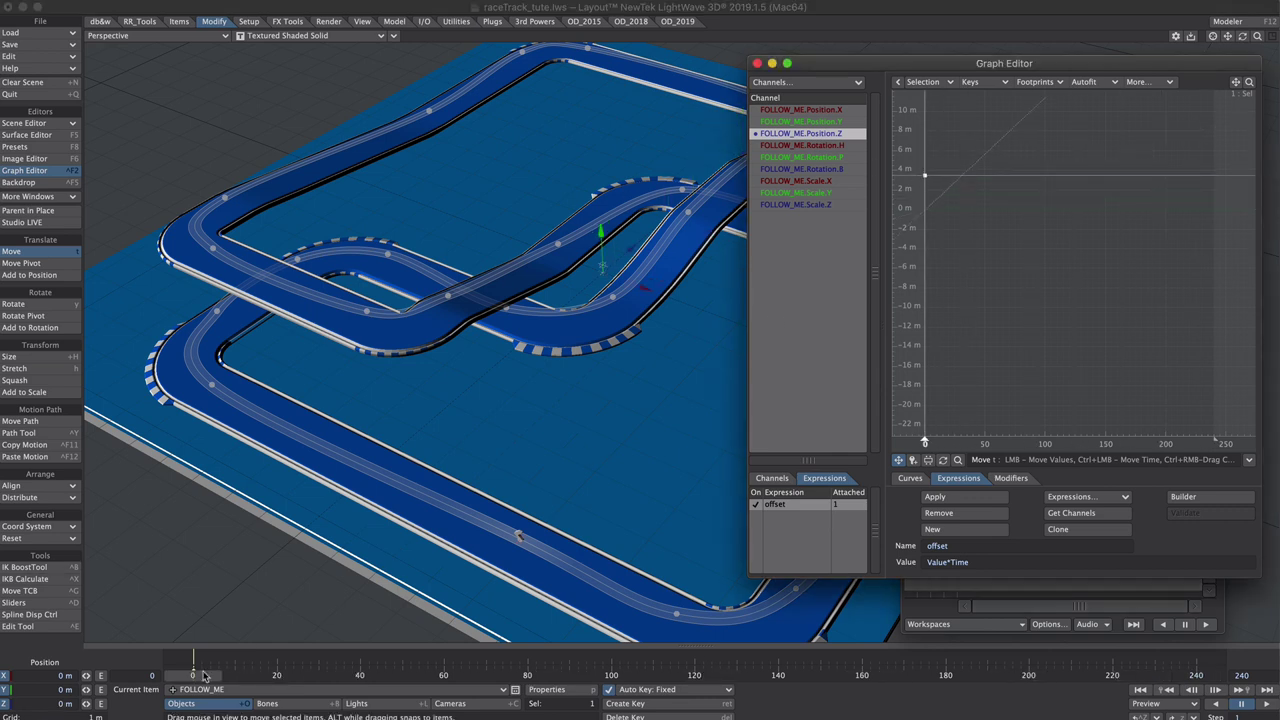
{"action": "mouse_move", "coordinate": [197, 679]}
{"action": "left_mouse_down"}
{"action": "mouse_move", "coordinate": [514, 679]}
{"action": "mouse_move", "coordinate": [193, 679]}
{"action": "left_mouse_up"}
{"action": "left_click", "coordinate": [758, 63]}
Add a Follower motion modifier to CAR and set FOLLOW_ME as its item to follow
{"action": "left_click", "coordinate": [986, 281]}
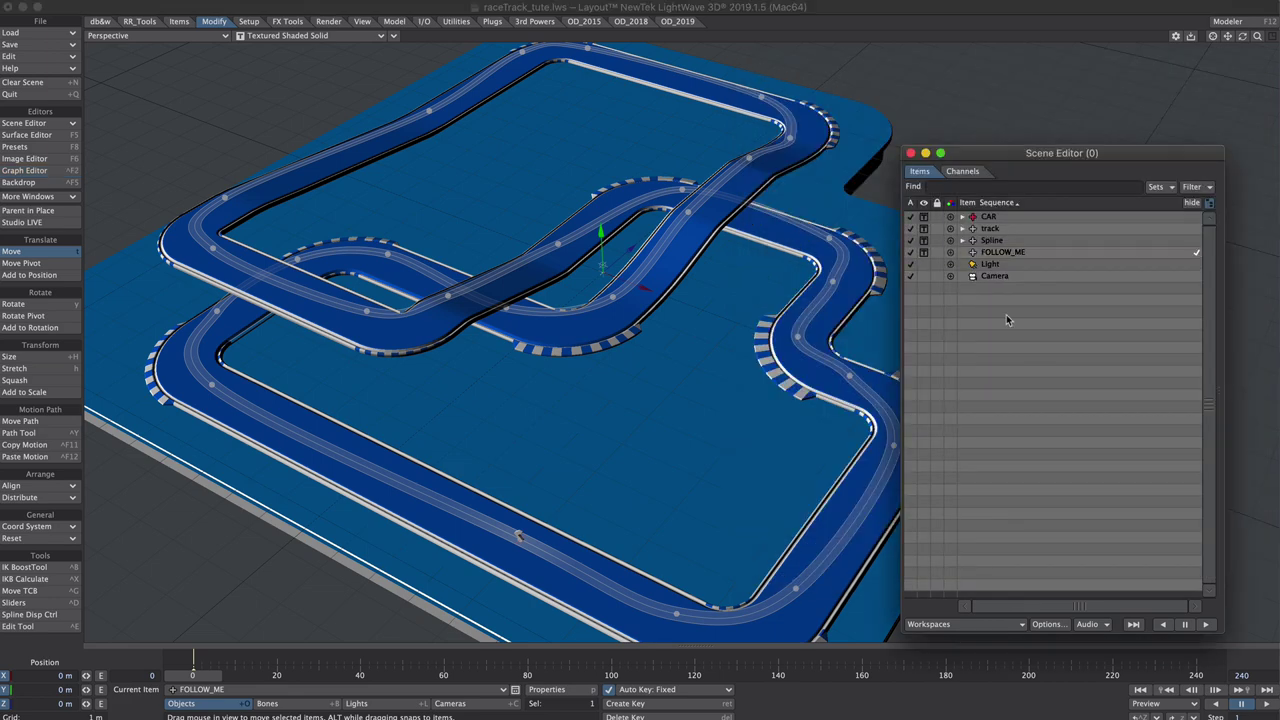
{"action": "left_click", "coordinate": [989, 218]}
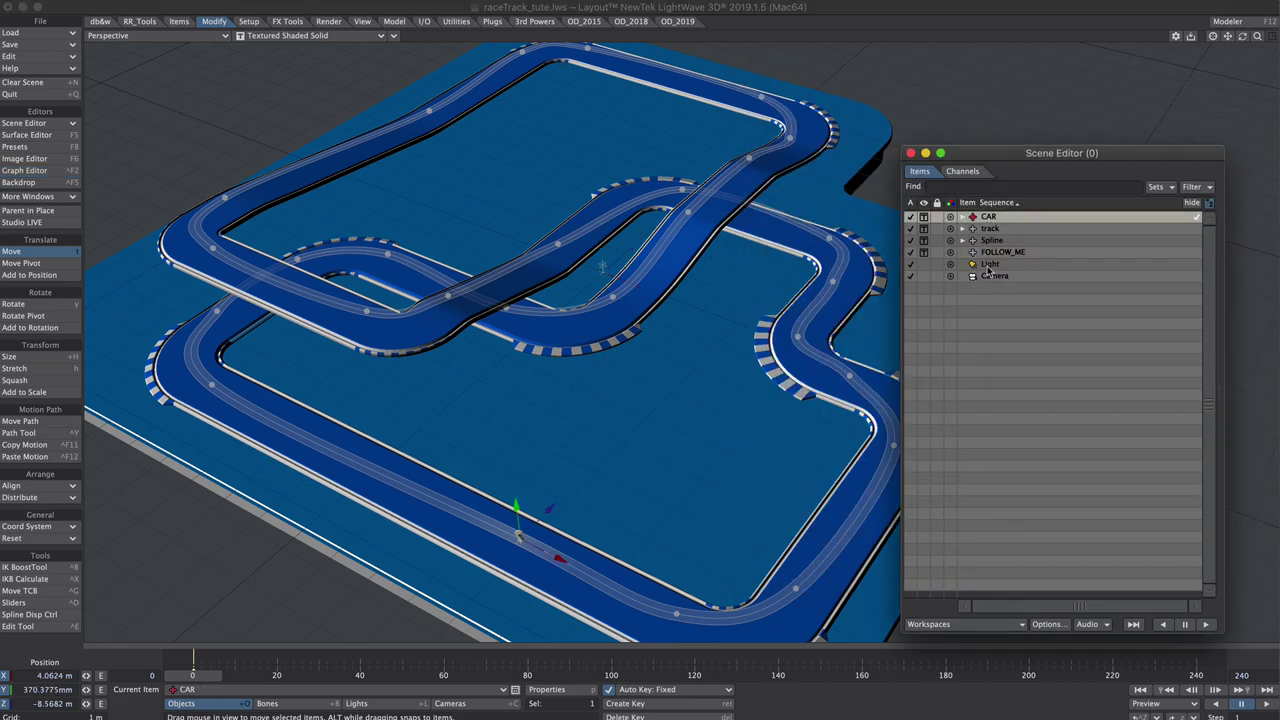
{"action": "key", "text": "m"}
{"action": "left_click", "coordinate": [870, 339]}
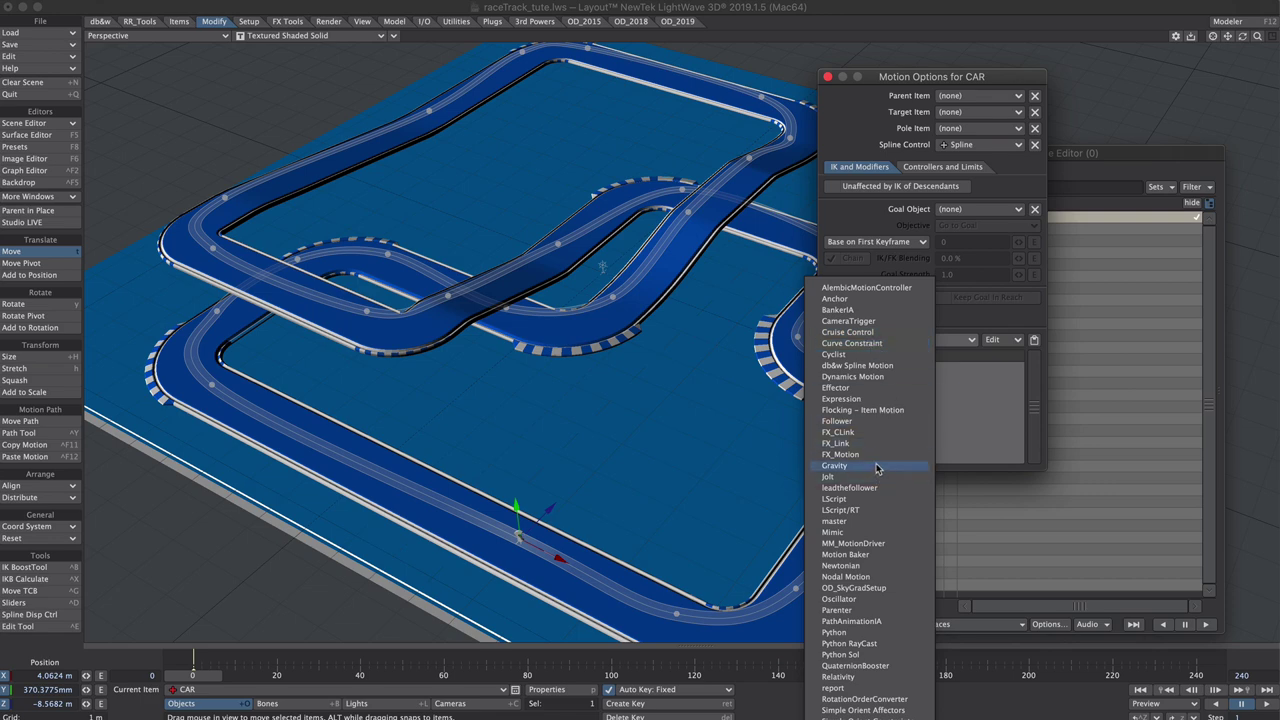
{"action": "left_click", "coordinate": [868, 421]}
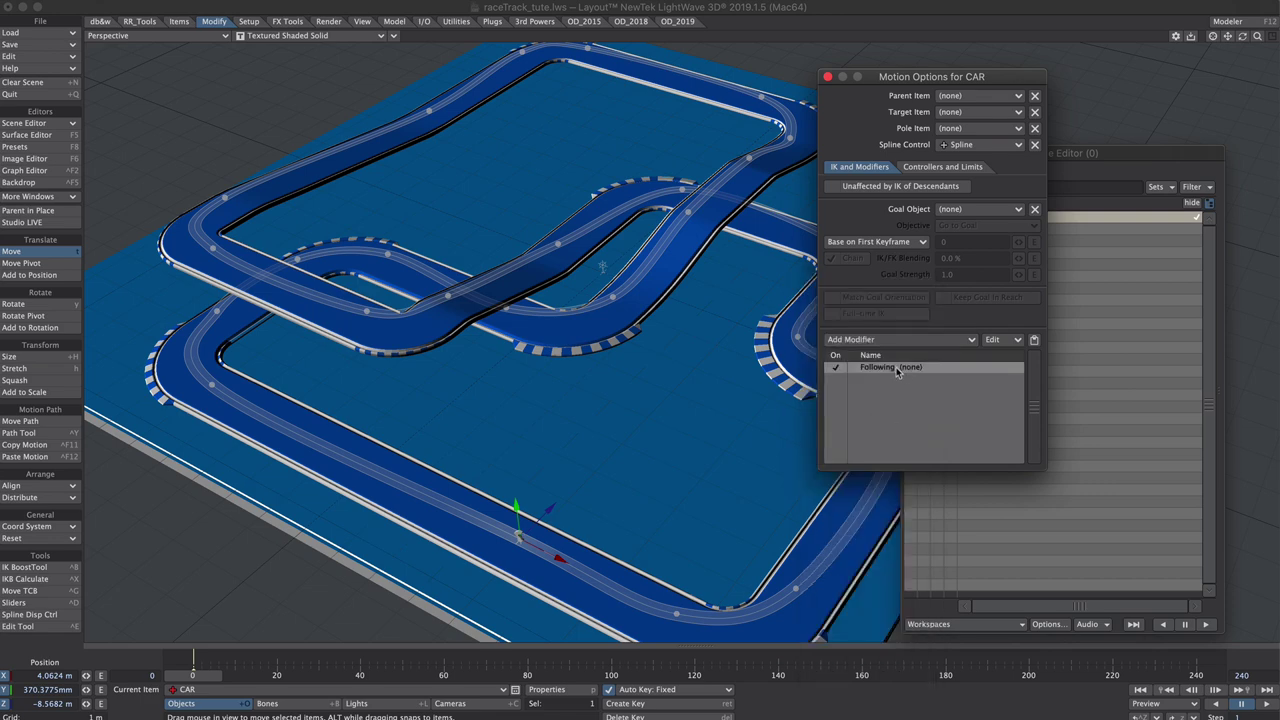
{"action": "double_click", "coordinate": [891, 367]}
{"action": "left_click", "coordinate": [500, 63]}
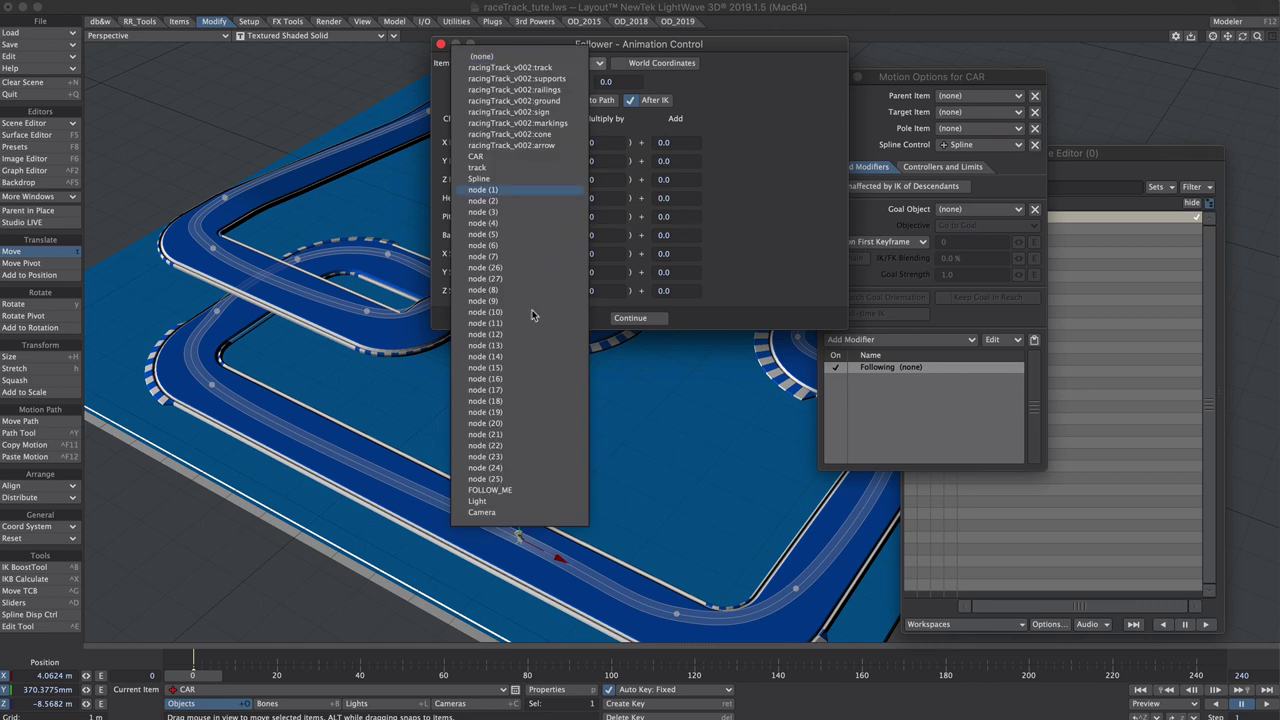
{"action": "left_click", "coordinate": [522, 491]}
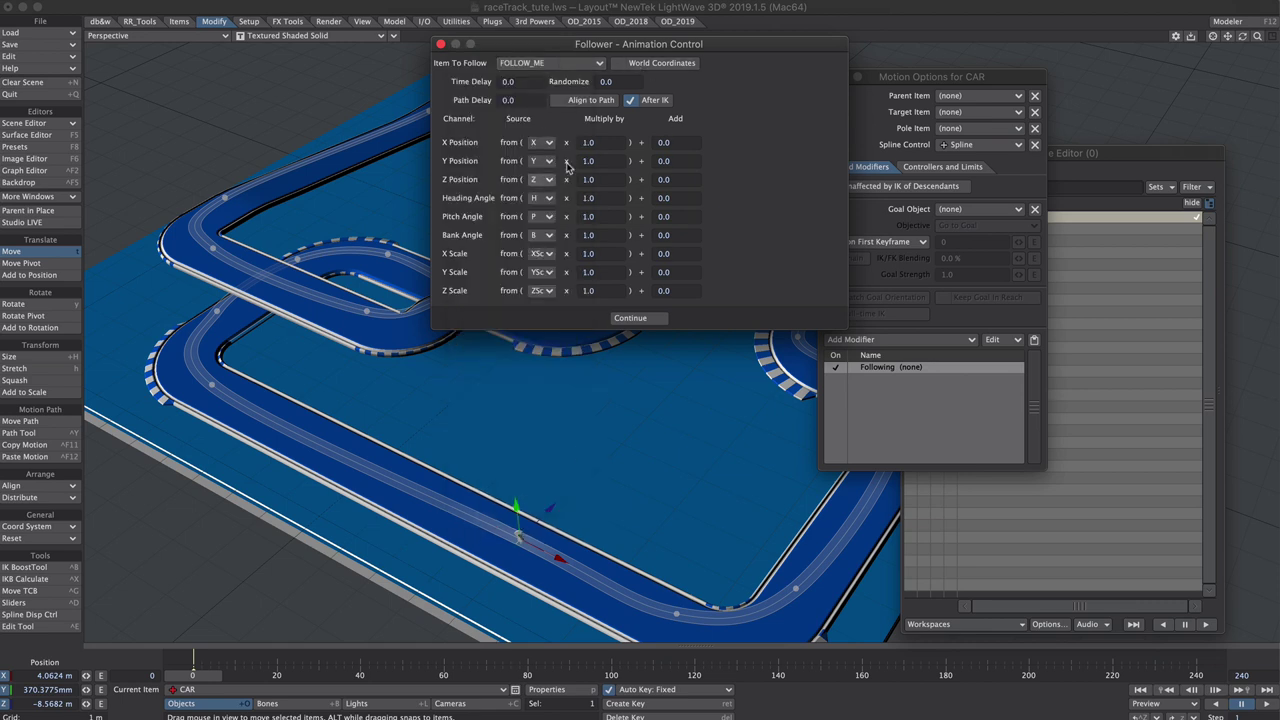
Turn off After IK in the Follower settings and set the X Position and Y Position sources to none
{"action": "left_click", "coordinate": [658, 101]}
{"action": "left_click", "coordinate": [546, 145]}
{"action": "left_click", "coordinate": [549, 133]}
{"action": "left_click", "coordinate": [545, 161]}
{"action": "left_click", "coordinate": [541, 136]}
Set the Follower's Heading, Pitch and Bank Angle sources to none
{"action": "left_click", "coordinate": [548, 160]}
{"action": "left_click", "coordinate": [548, 150]}
{"action": "left_click", "coordinate": [546, 216]}
{"action": "left_click", "coordinate": [546, 159]}
{"action": "left_click", "coordinate": [543, 234]}
{"action": "left_click", "coordinate": [541, 167]}
Set the Follower's X, Y and Z Scale sources to none and accept the settings
{"action": "left_click", "coordinate": [541, 253]}
{"action": "left_click", "coordinate": [541, 175]}
{"action": "left_click", "coordinate": [547, 272]}
{"action": "left_click", "coordinate": [541, 183]}
{"action": "left_click", "coordinate": [541, 290]}
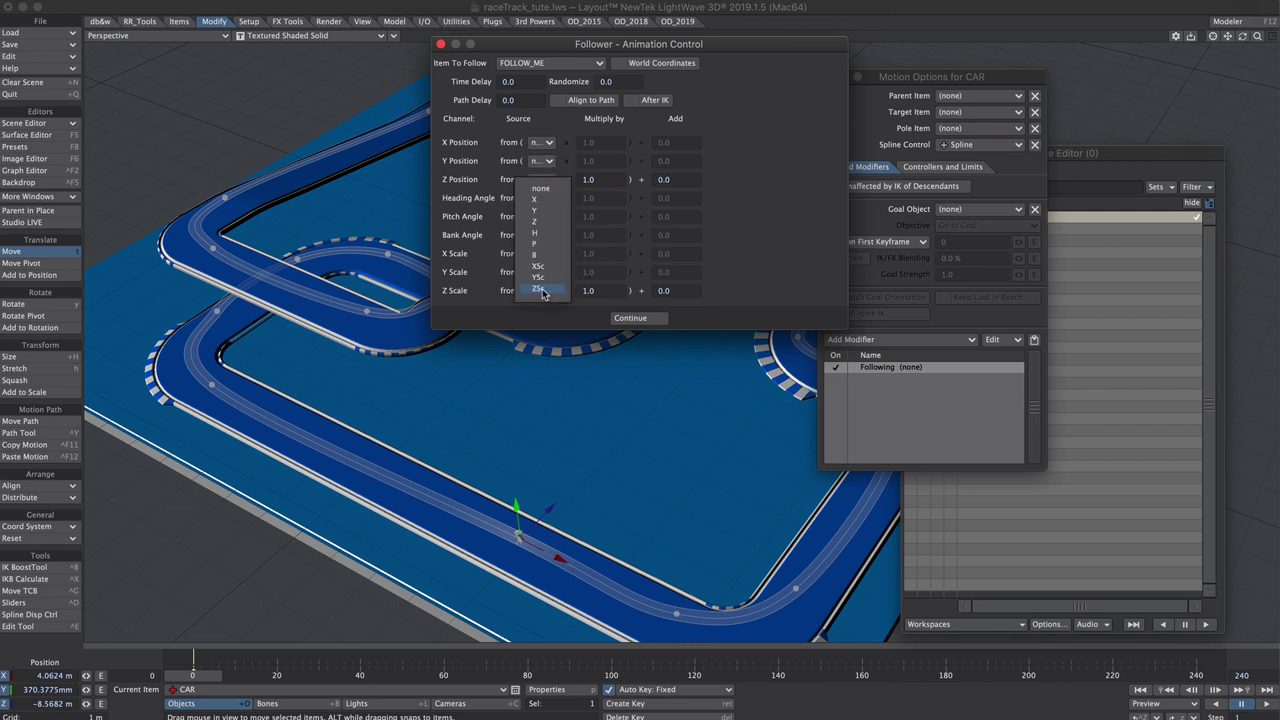
{"action": "left_click", "coordinate": [541, 188]}
{"action": "left_click", "coordinate": [630, 318]}
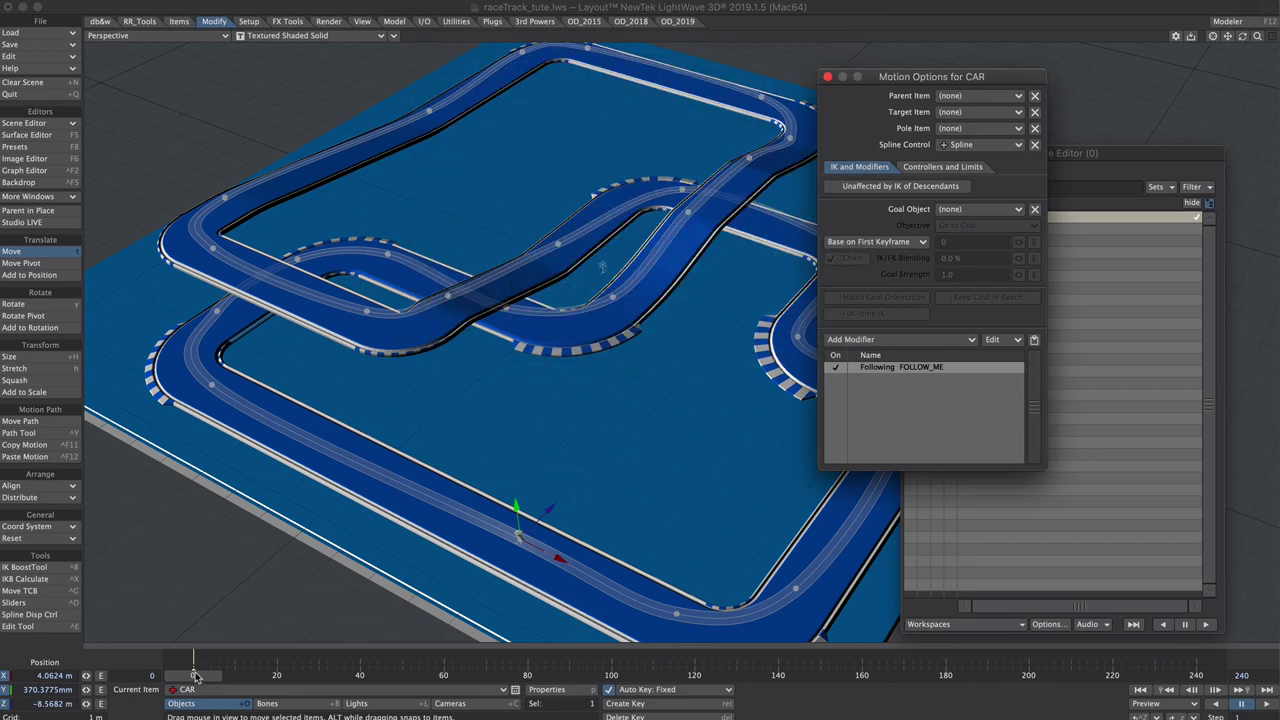
Play the animation to check how CAR travels along the spline, and close its motion options
{"action": "mouse_move", "coordinate": [196, 677]}
{"action": "left_mouse_down"}
{"action": "mouse_move", "coordinate": [1197, 676]}
{"action": "mouse_move", "coordinate": [193, 676]}
{"action": "left_mouse_up"}
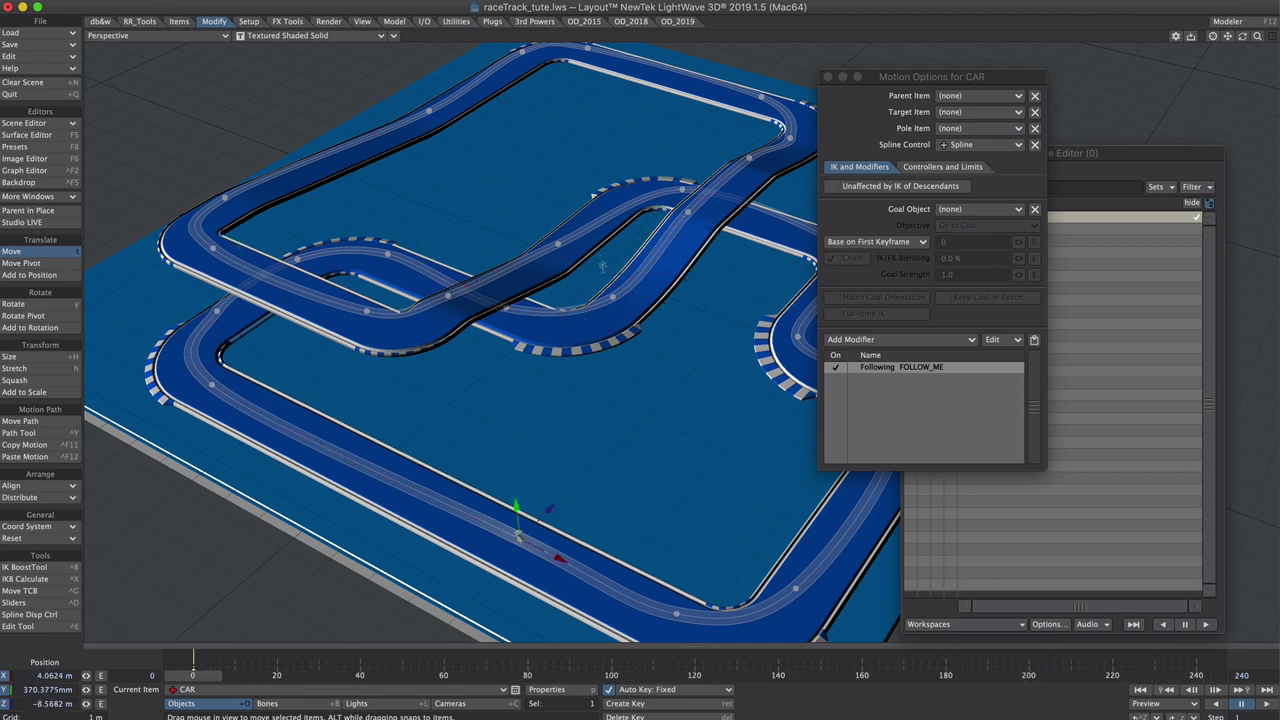
{"action": "left_click", "coordinate": [1266, 704]}
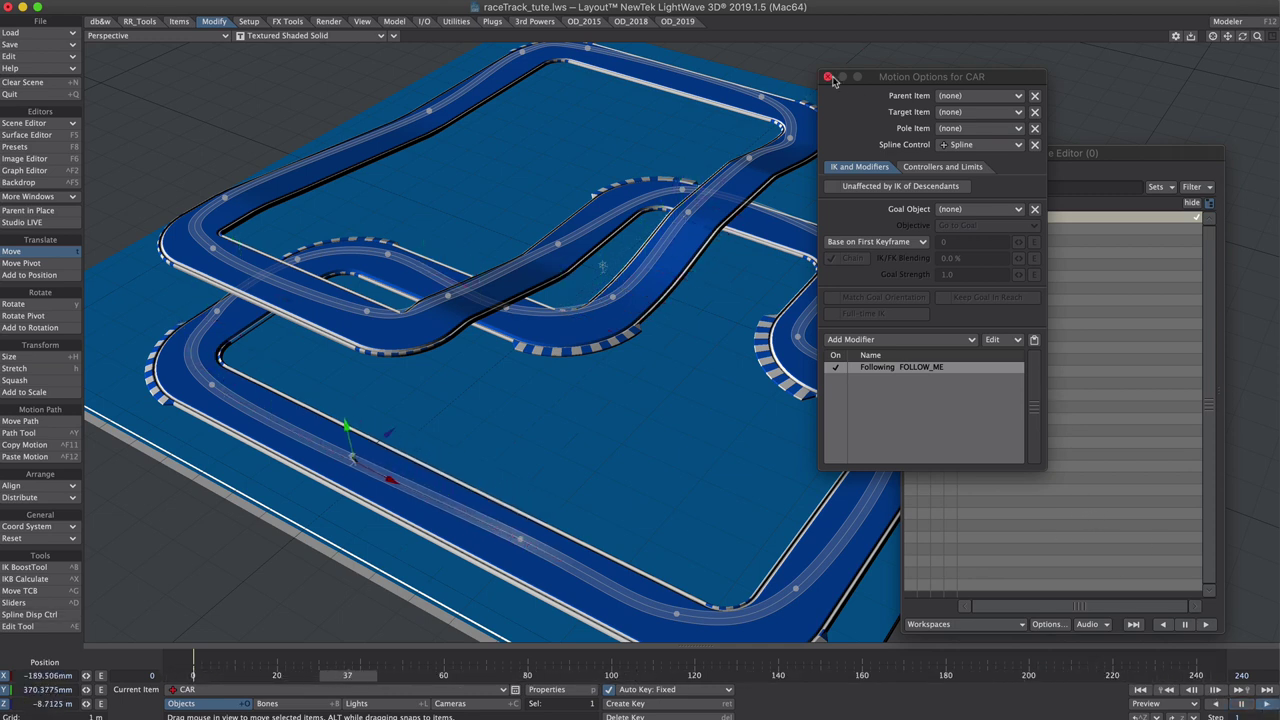
{"action": "left_click", "coordinate": [828, 78]}
Inspect FOLLOW_ME's motion channels in the Graph Editor during playback
{"action": "left_click", "coordinate": [950, 252]}
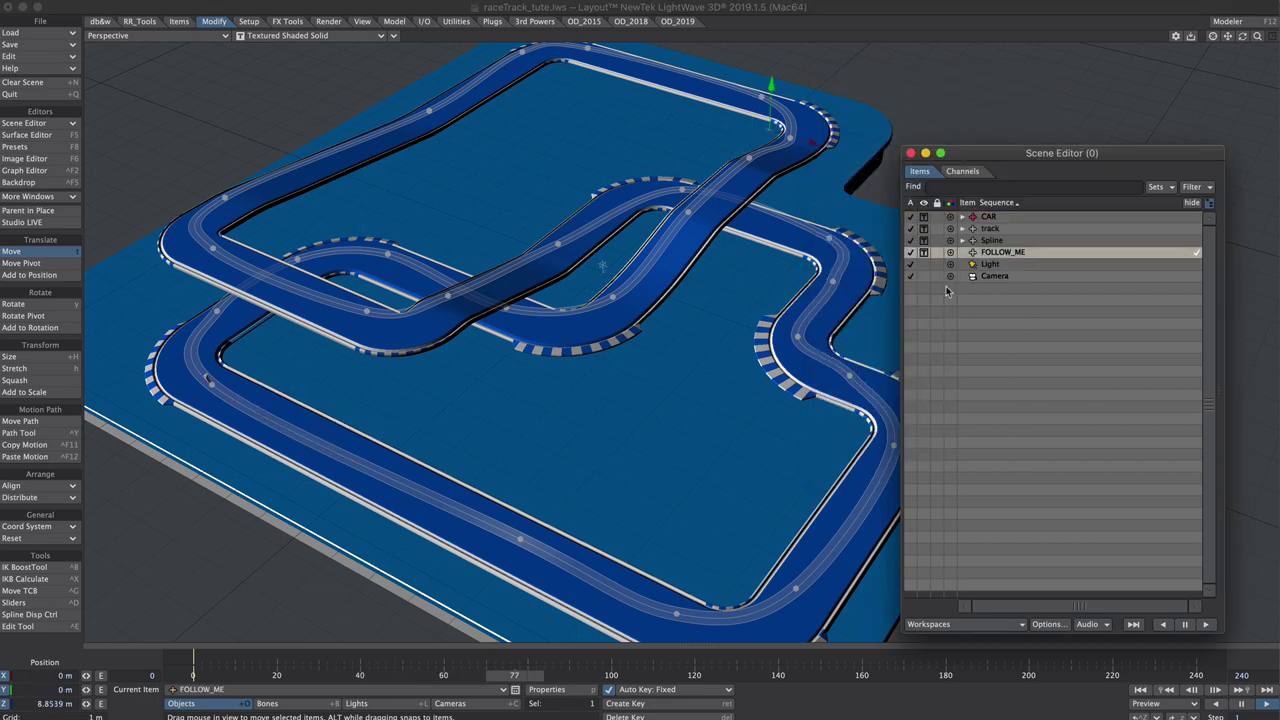
{"action": "key", "text": "ctrl+F2"}
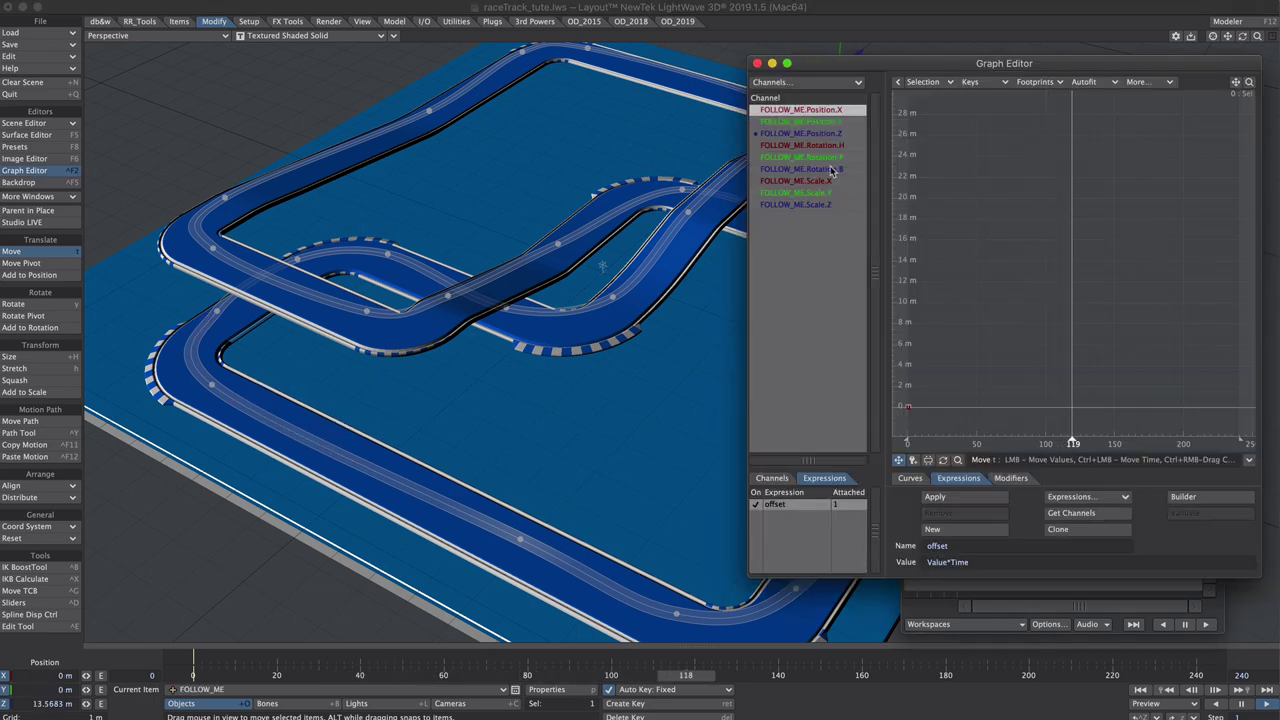
{"action": "key", "text": "shift+f"}
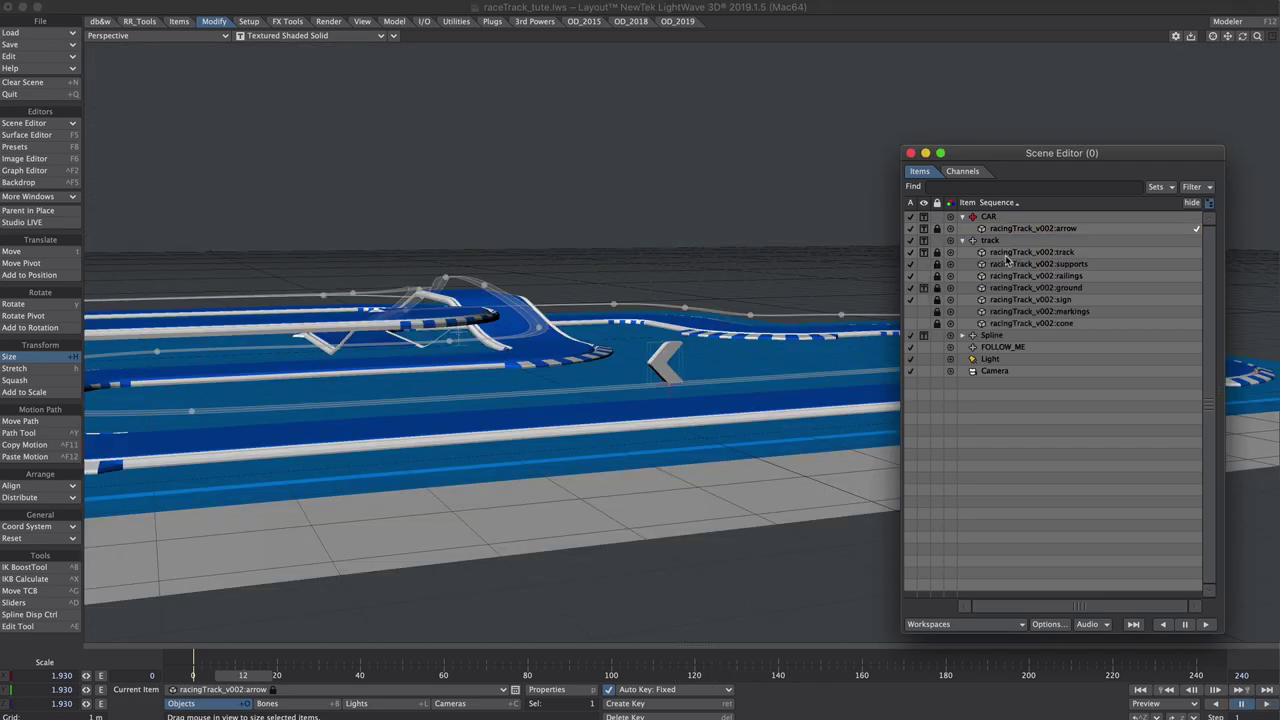
Add a Sticky Surface motion modifier to the racingTrack_v002:track object
{"action": "left_click", "coordinate": [1009, 256]}
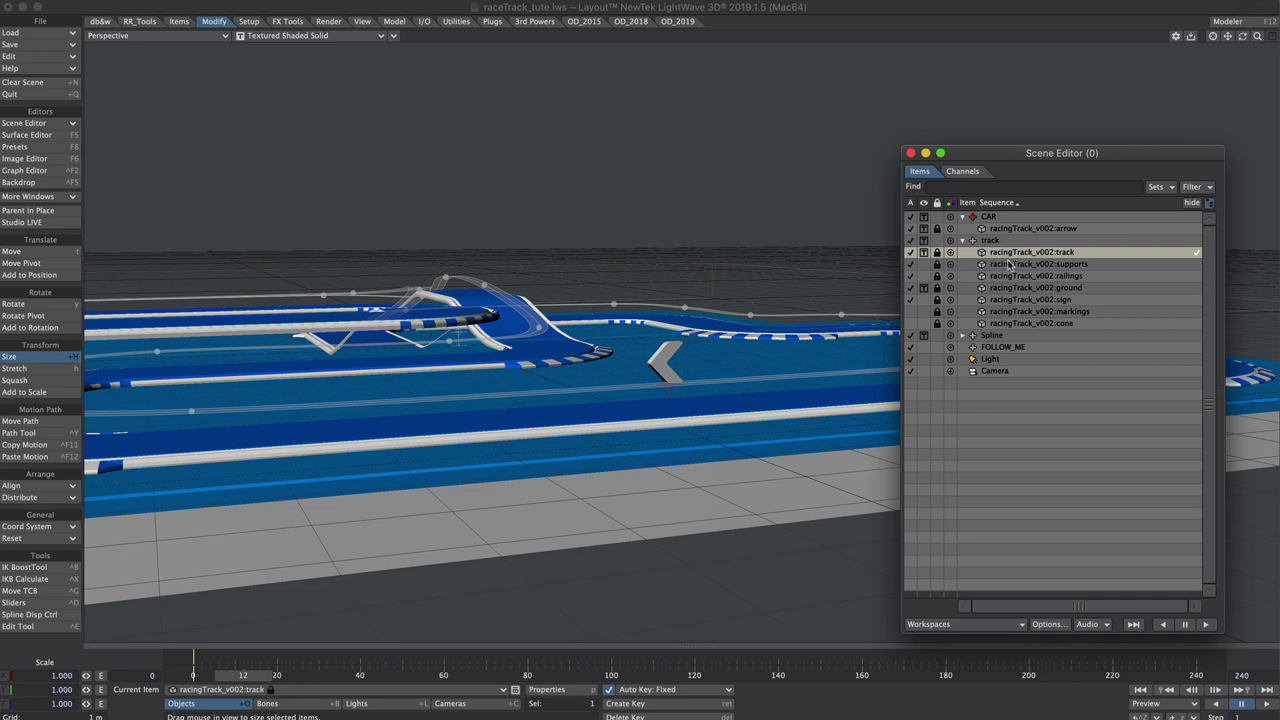
{"action": "key", "text": "m"}
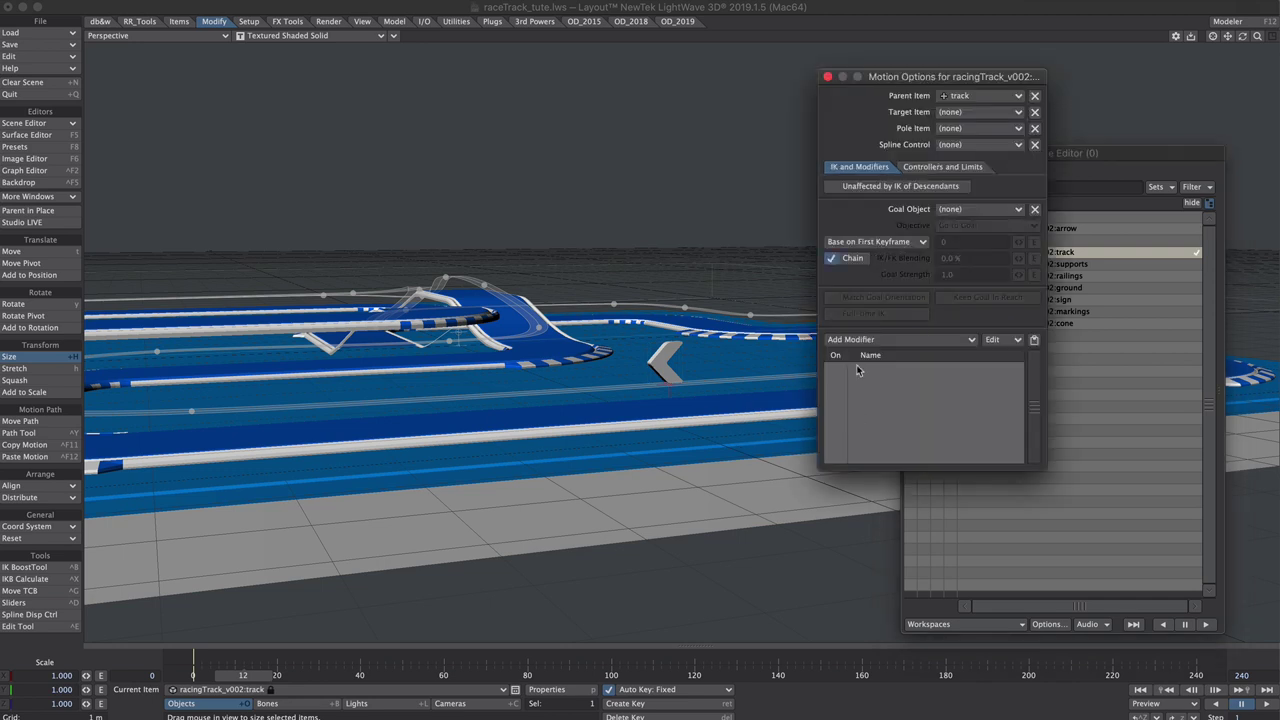
{"action": "left_click", "coordinate": [850, 340]}
{"action": "type", "text": "st"}
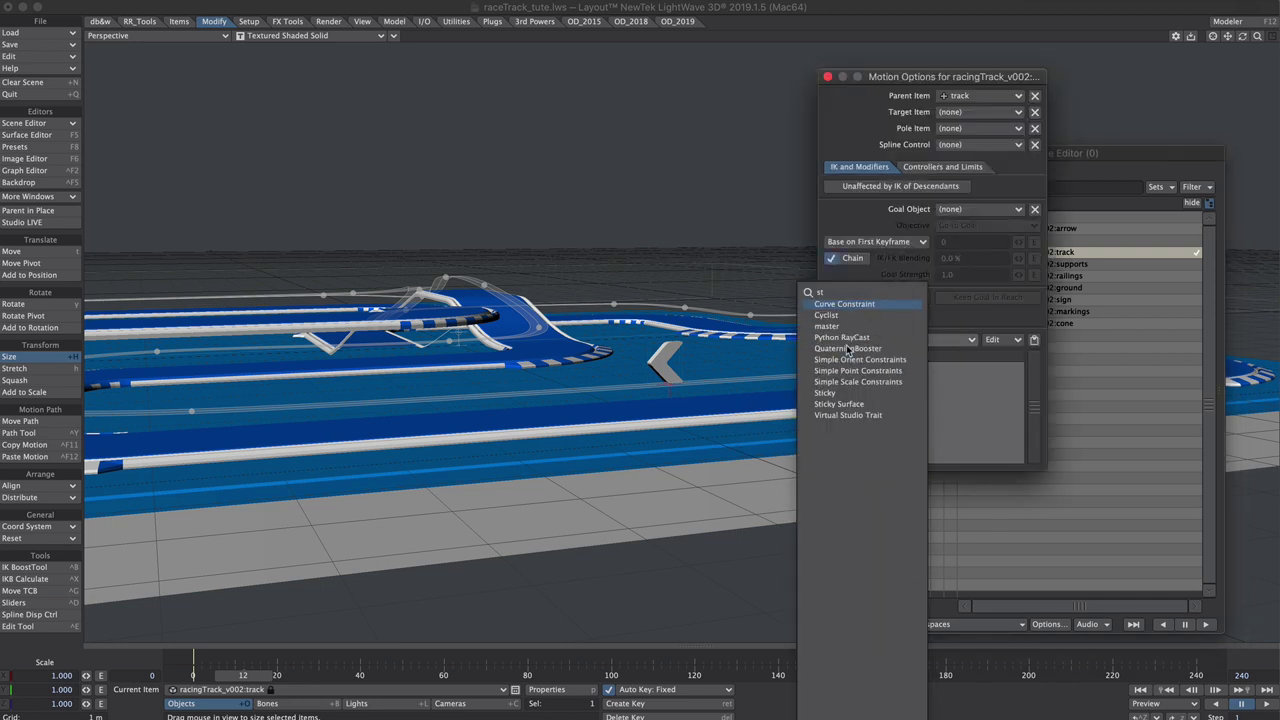
{"action": "type", "text": "ic"}
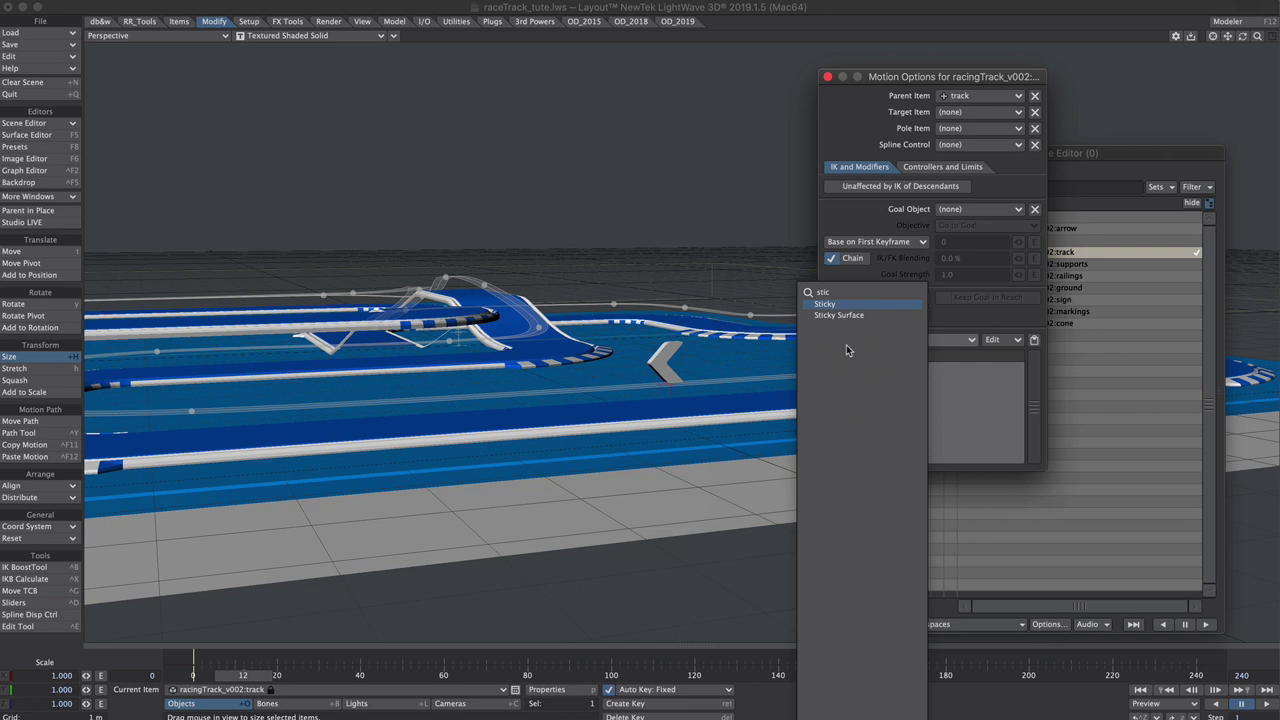
{"action": "key", "text": "Down"}
{"action": "key", "text": "Return"}
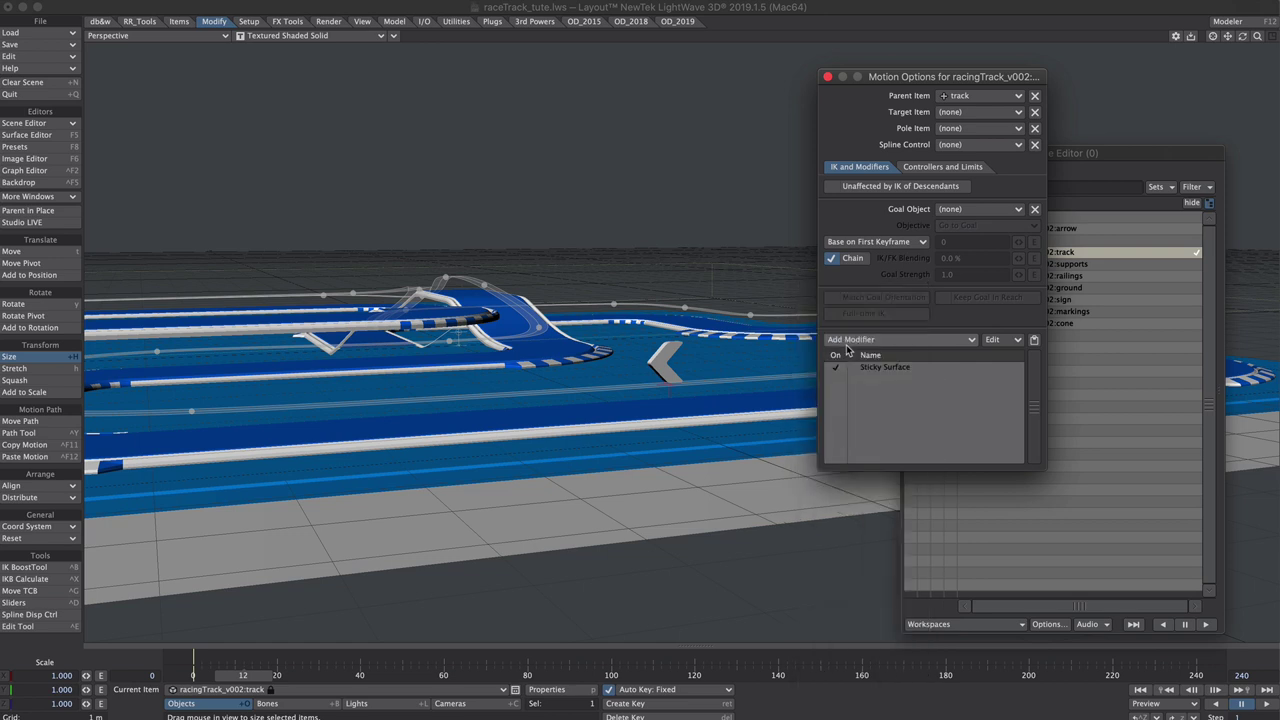
Add a Sticky motion modifier to CAR after its Following FOLLOW_ME modifier and close the motion options
{"action": "left_click_drag", "start_coordinate": [893, 80], "coordinate": [791, 84]}
{"action": "left_click", "coordinate": [1003, 218]}
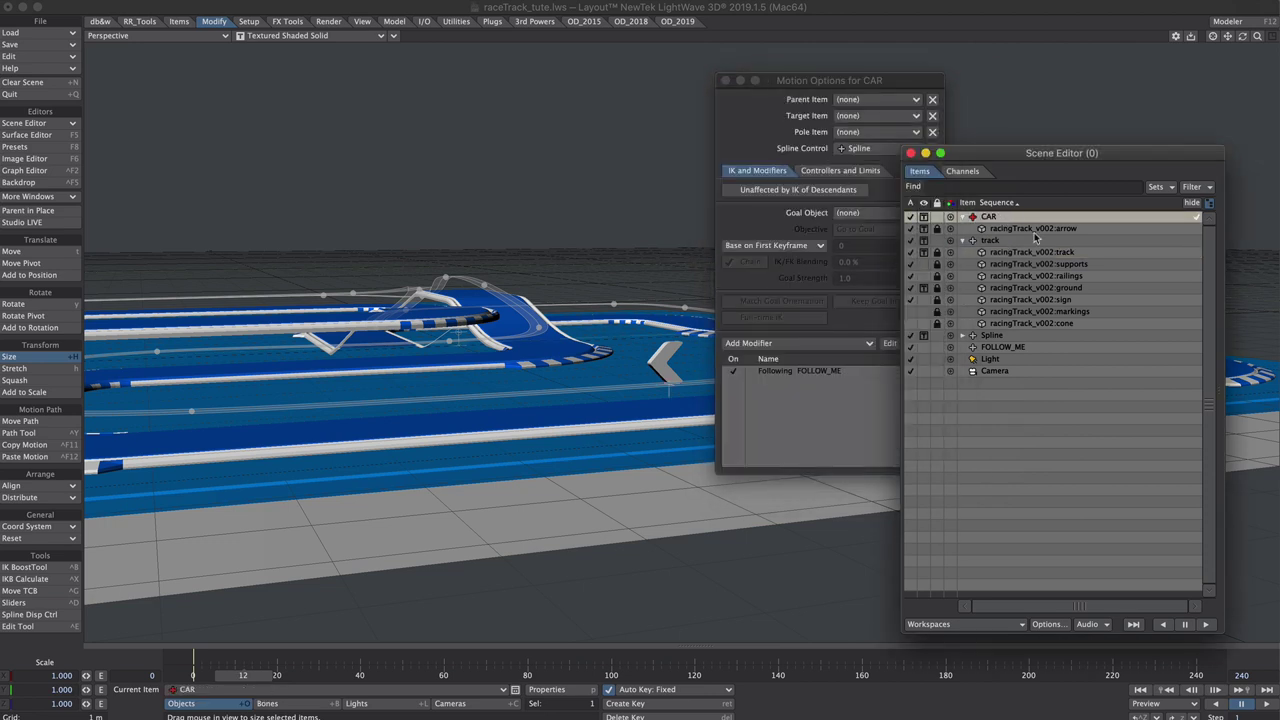
{"action": "left_click", "coordinate": [824, 415]}
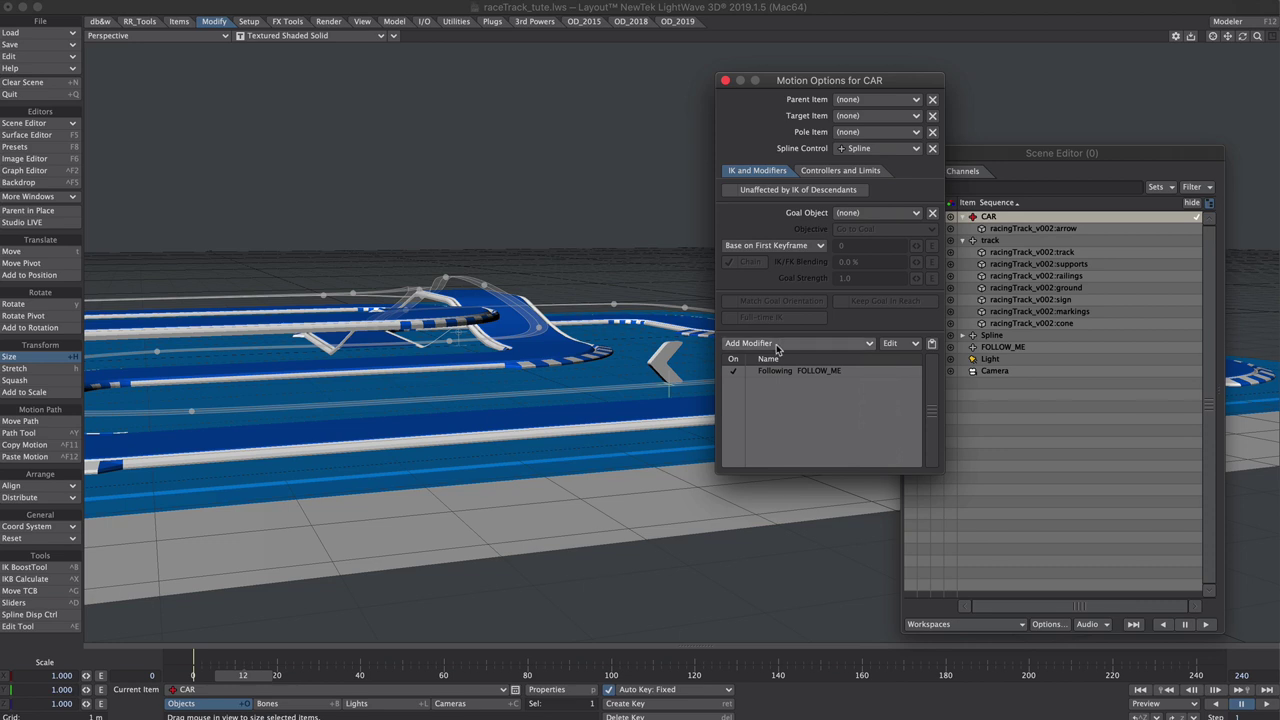
{"action": "left_click", "coordinate": [781, 345]}
{"action": "type", "text": "stick"}
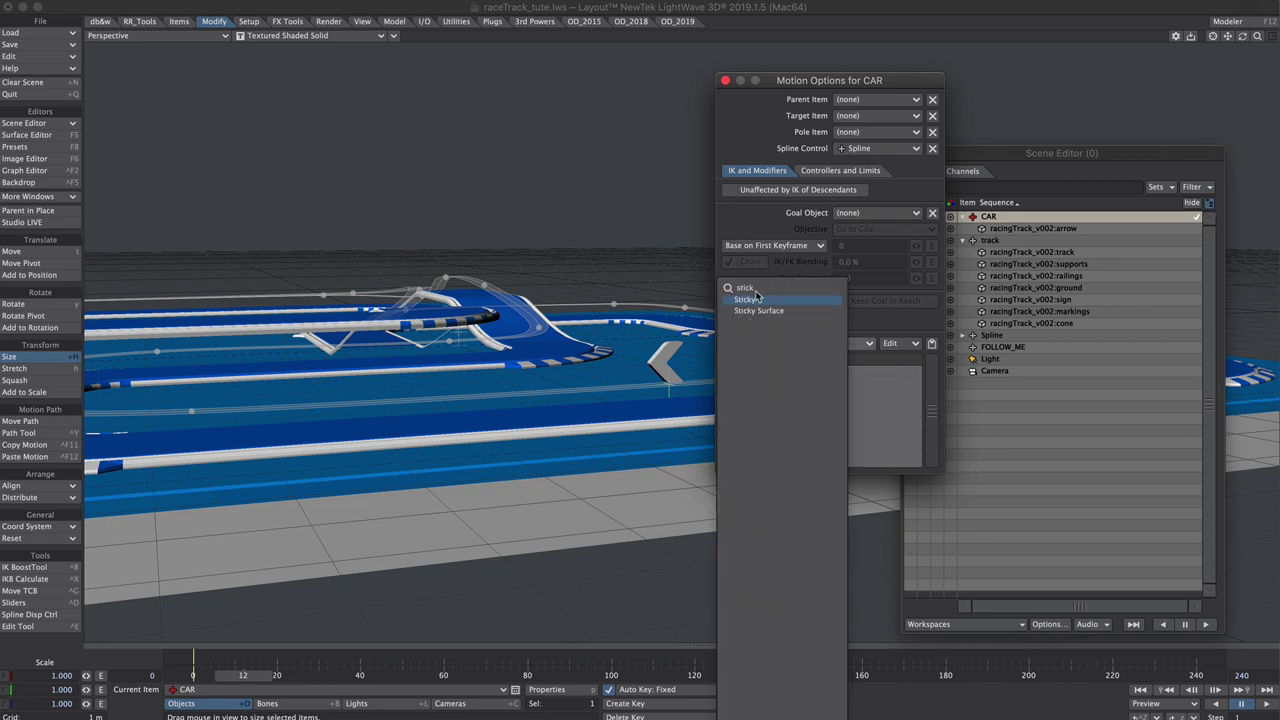
{"action": "left_click", "coordinate": [755, 301]}
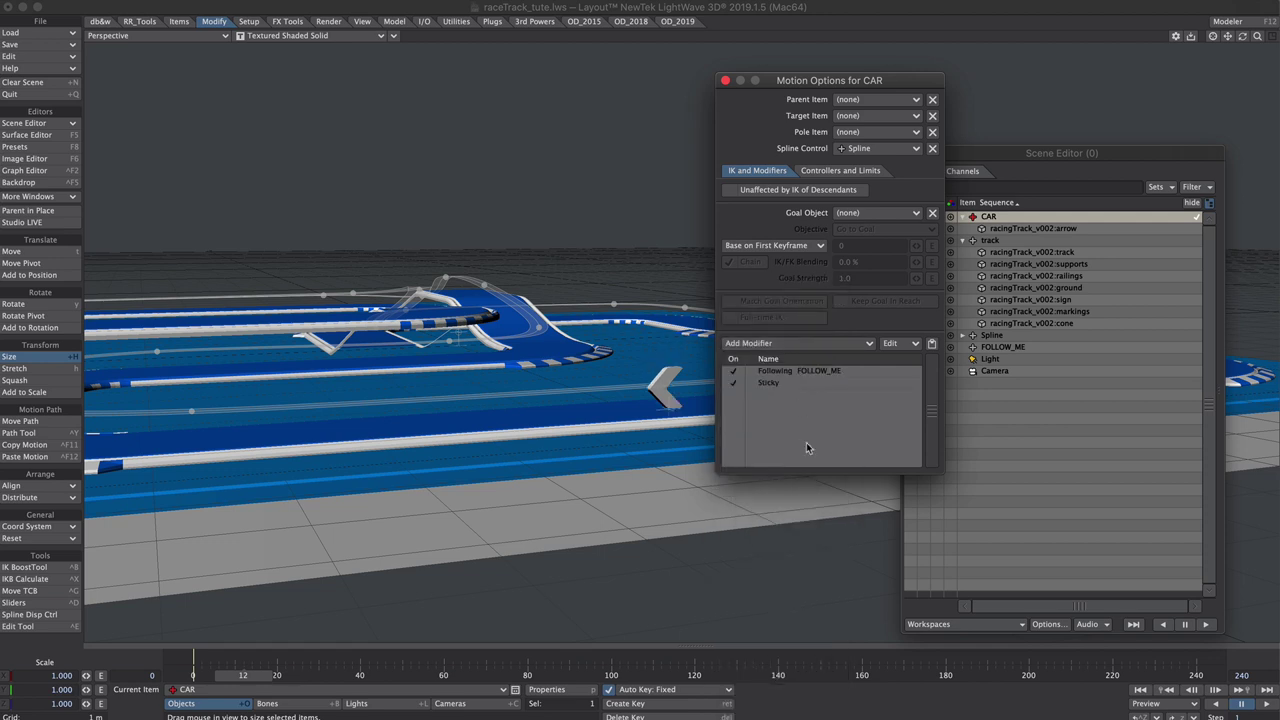
{"action": "left_click", "coordinate": [725, 81]}
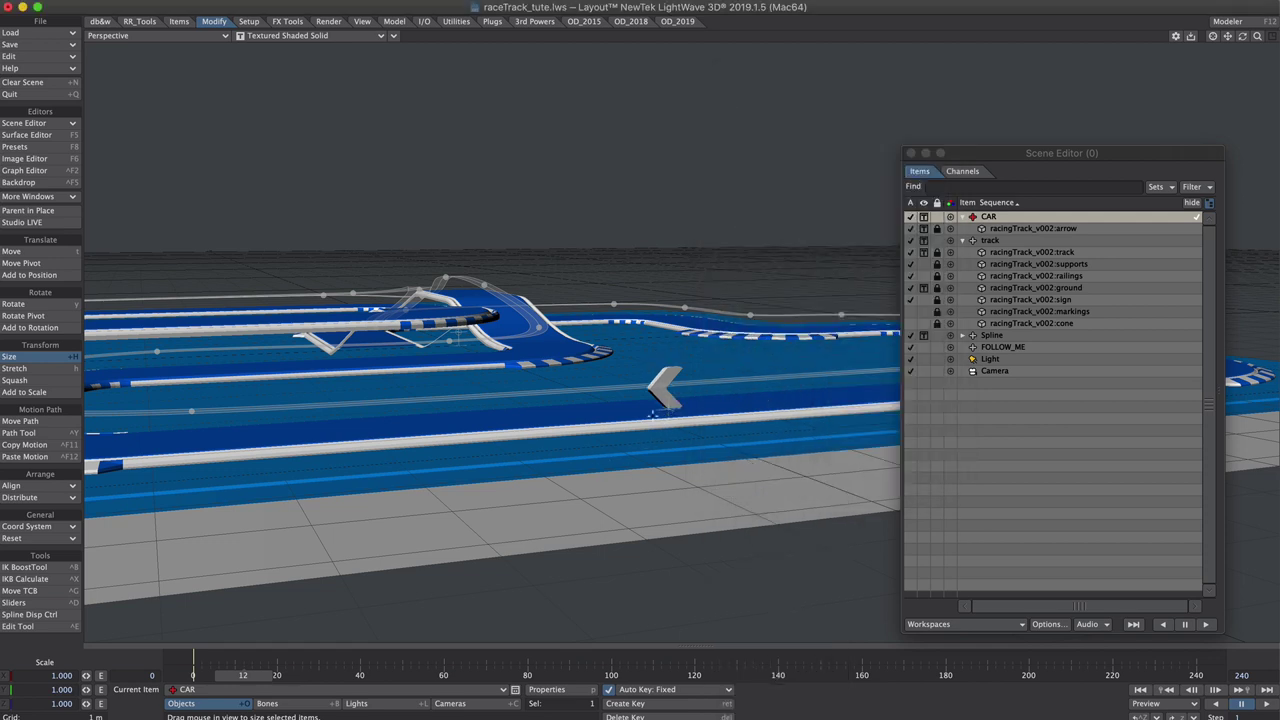
Check CAR's contact with the track surface and review its Following and Sticky modifiers in the motion options
{"action": "left_click_drag", "start_coordinate": [649, 415], "coordinate": [695, 408], "text": "ctrl+alt"}
{"action": "key", "text": "m"}
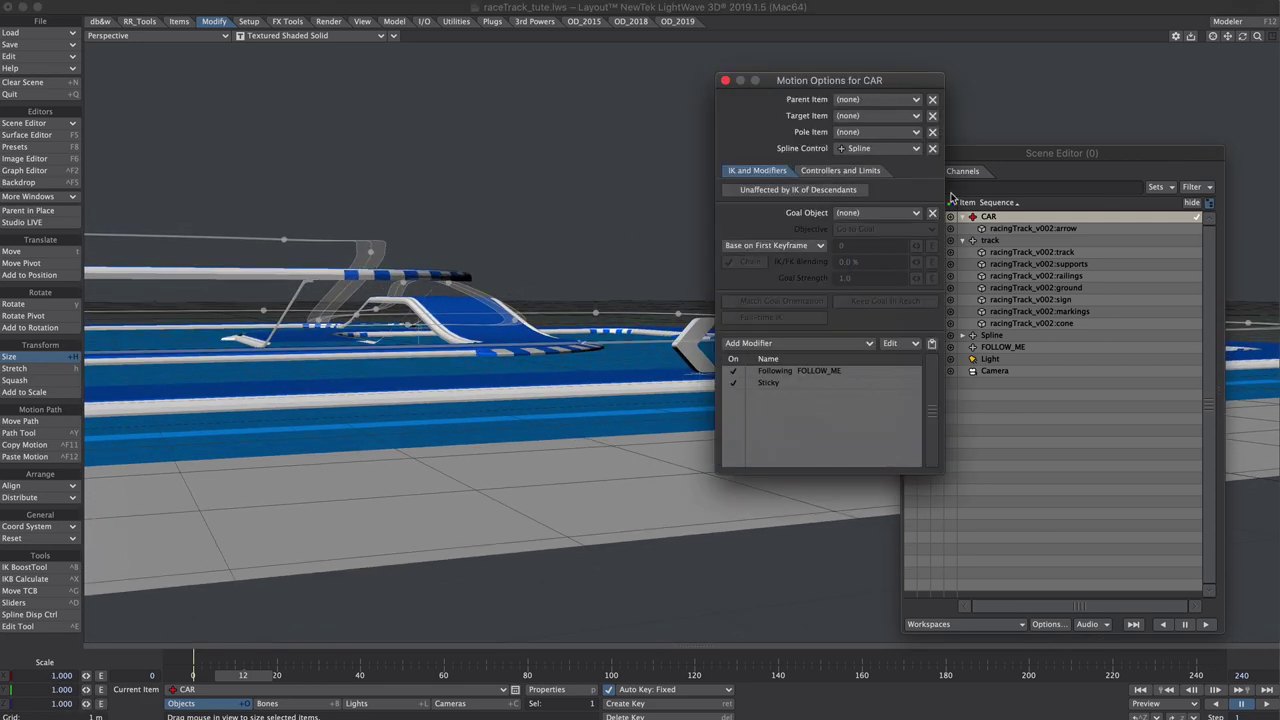
{"action": "left_click_drag", "start_coordinate": [636, 317], "coordinate": [583, 340], "text": "alt"}
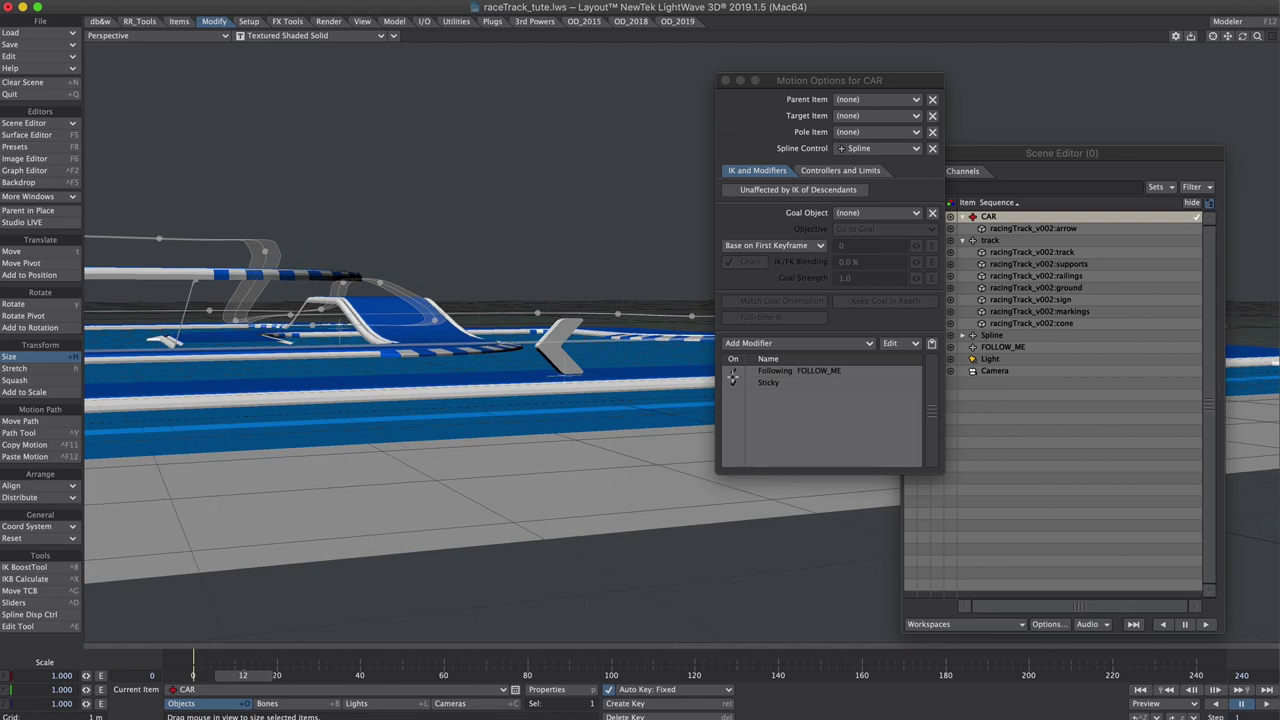
{"action": "left_click", "coordinate": [731, 372]}
{"action": "left_click", "coordinate": [732, 384]}
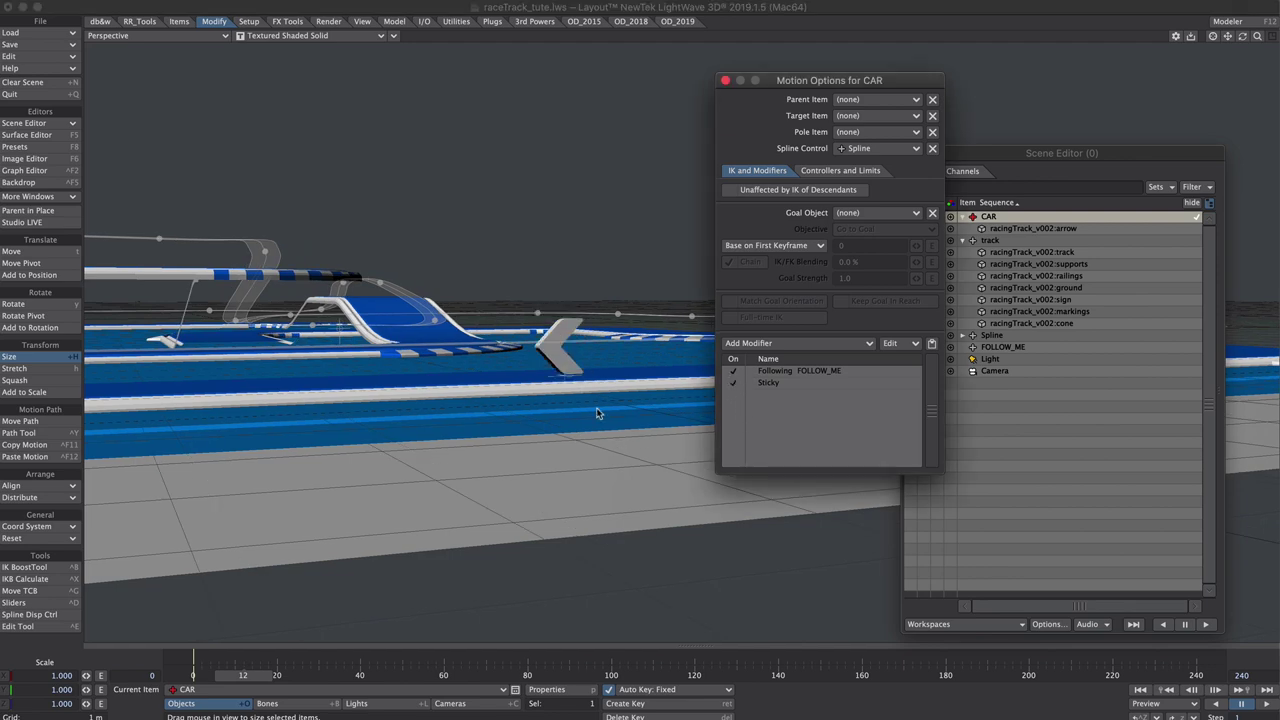
{"action": "left_click", "coordinate": [726, 80]}
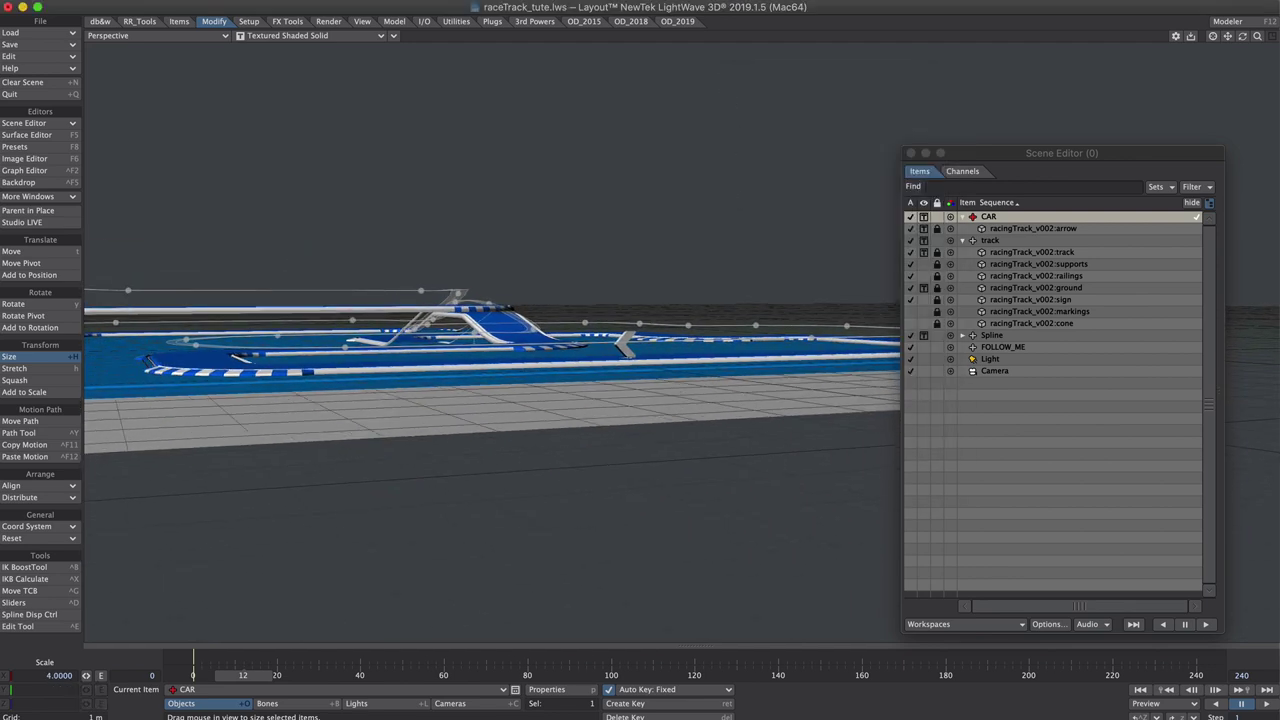
Centre the view on CAR, play the animation, and scrub back to frame 62 to check how it follows the track
{"action": "left_click_drag", "start_coordinate": [480, 540], "coordinate": [505, 620], "text": "alt"}
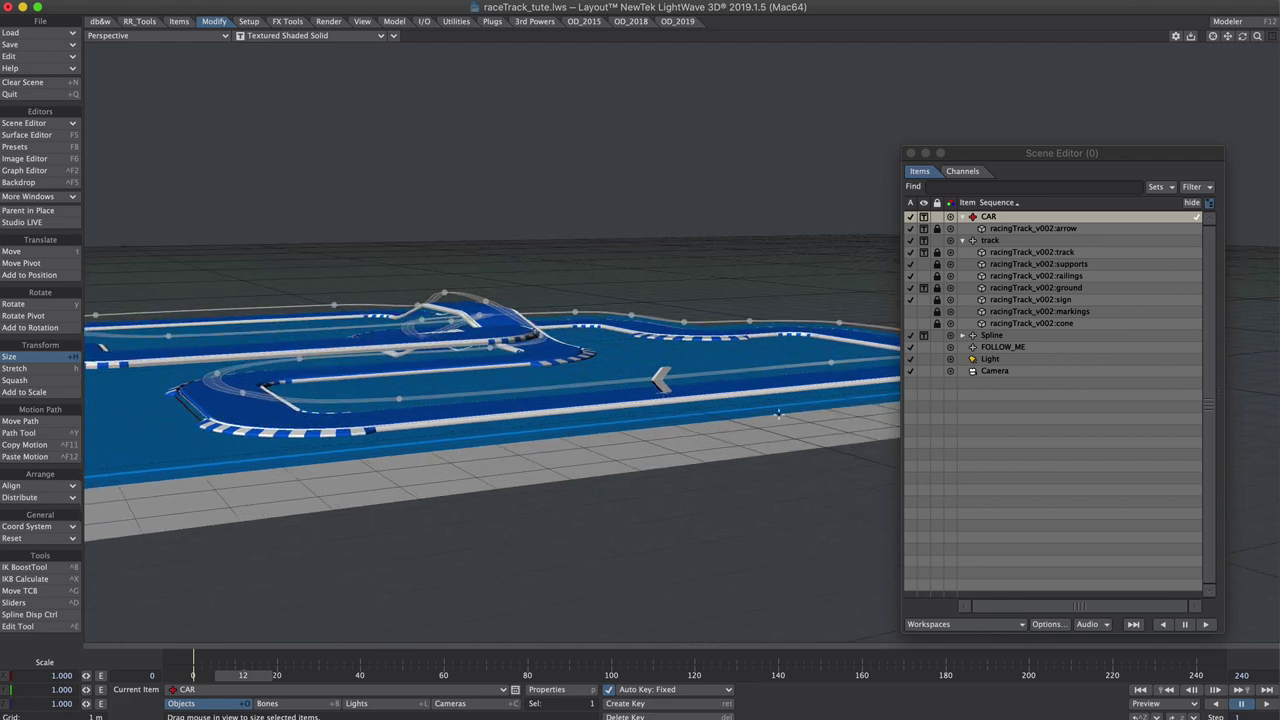
{"action": "left_click", "coordinate": [1213, 36]}
{"action": "left_click_drag", "start_coordinate": [1196, 68], "coordinate": [1260, 68], "text": "ctrl+alt"}
{"action": "left_click_drag", "start_coordinate": [560, 340], "coordinate": [645, 395], "text": "ctrl+alt"}
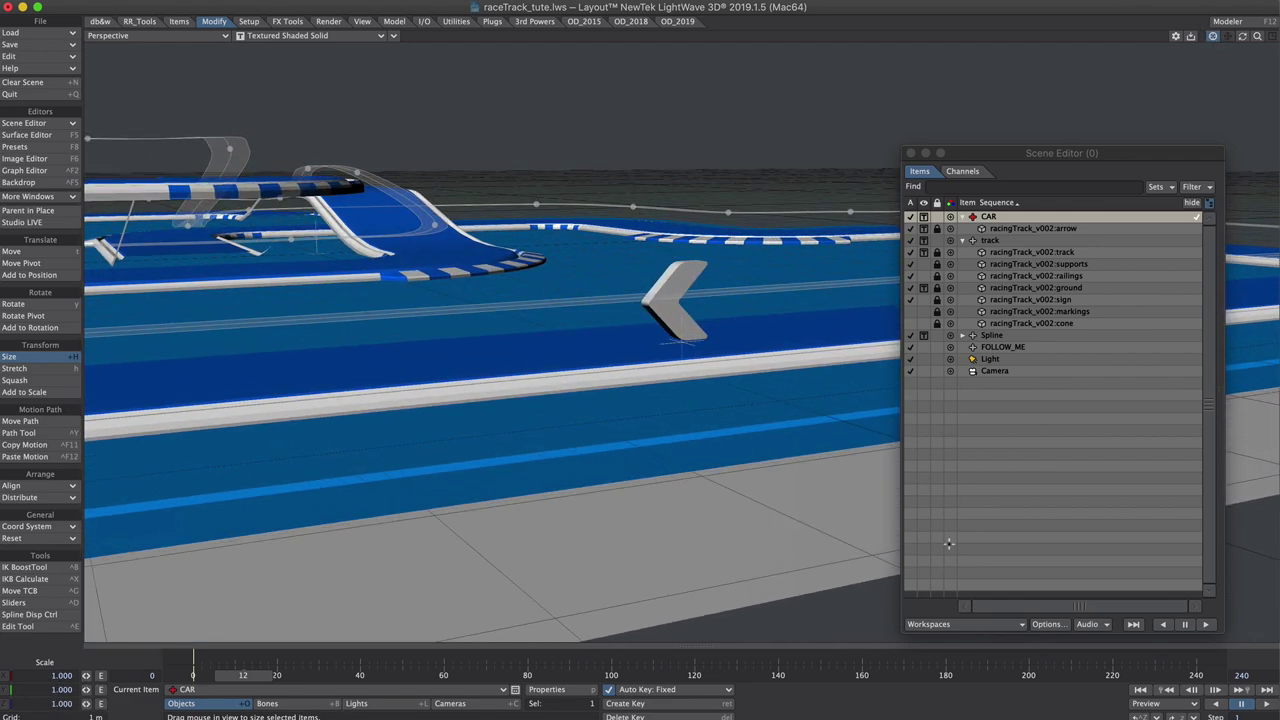
{"action": "left_click", "coordinate": [1265, 704]}
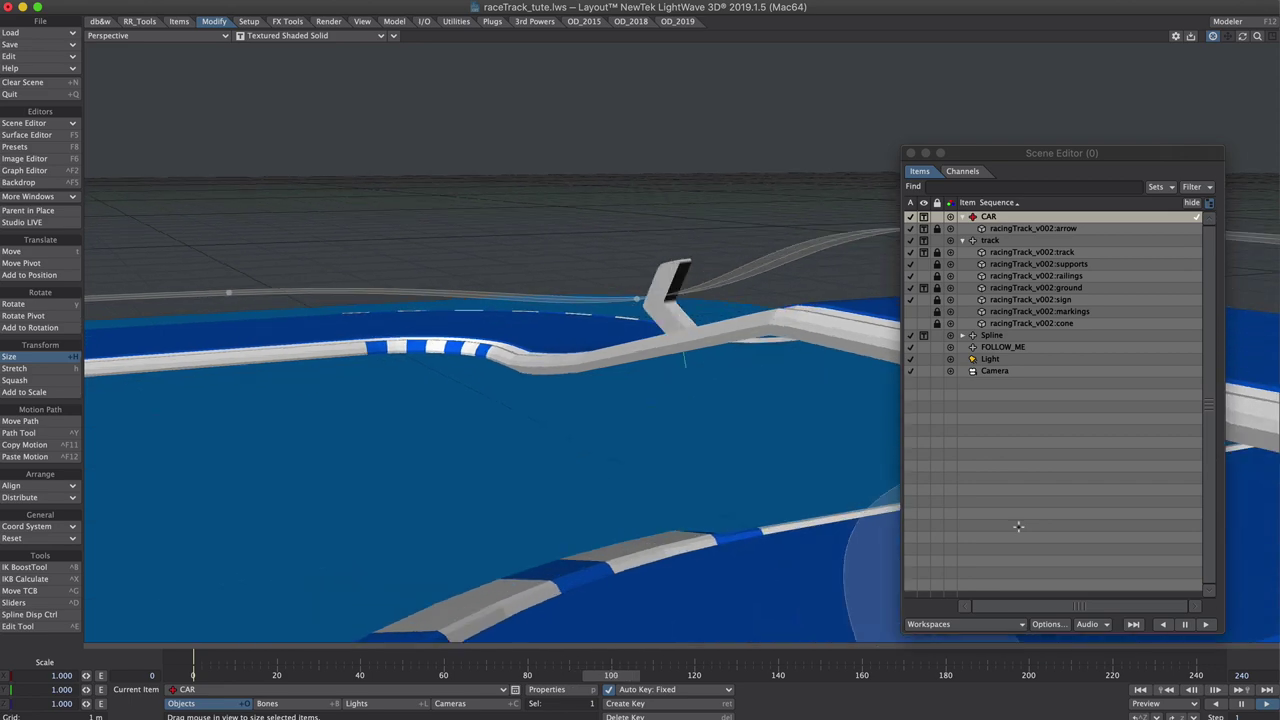
{"action": "left_click", "coordinate": [1241, 704]}
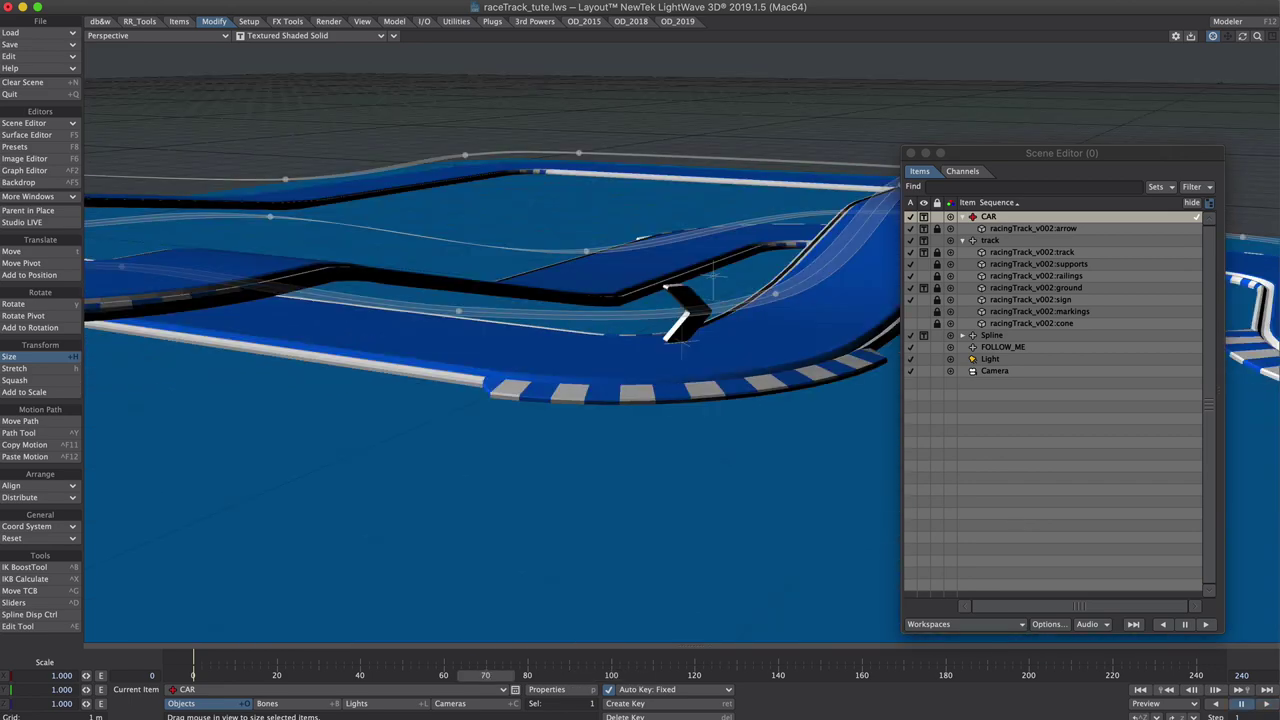
{"action": "left_click_drag", "start_coordinate": [484, 678], "coordinate": [451, 676]}
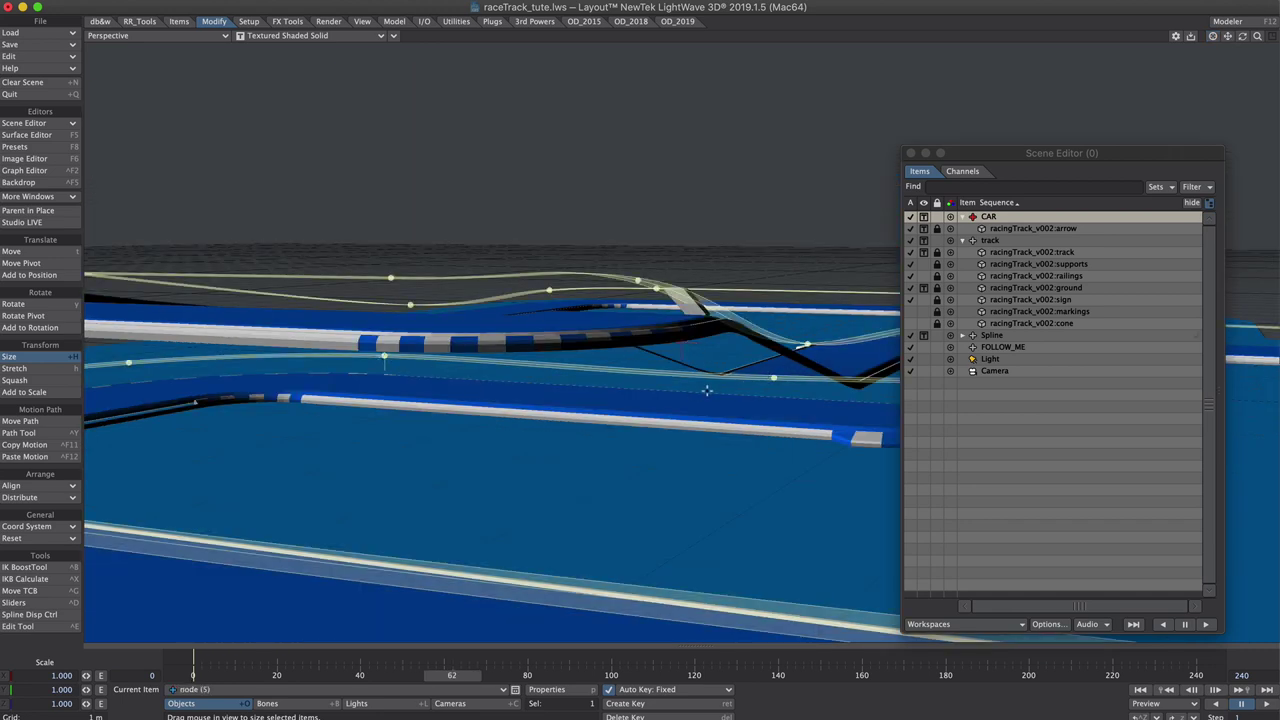
Lower spline nodes (5) and (6) together to a Y position of about 30.8 mm
{"action": "key", "text": "t"}
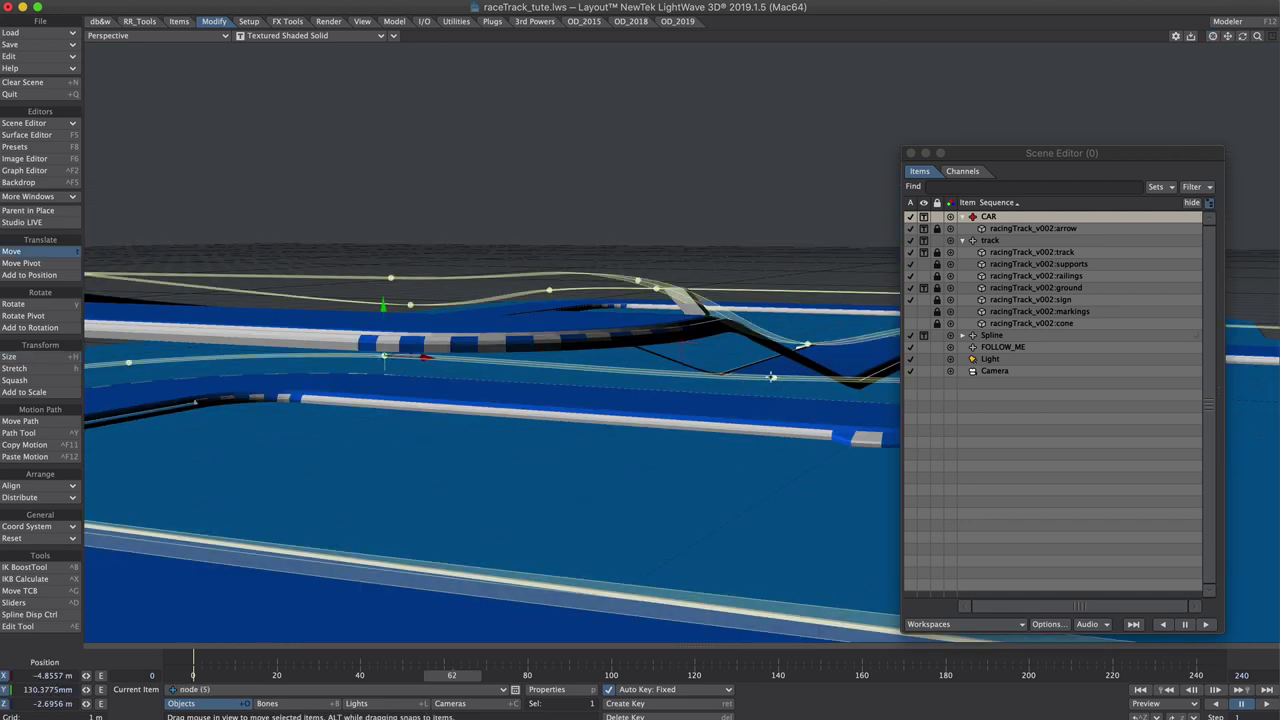
{"action": "left_click", "coordinate": [771, 378], "text": "shift"}
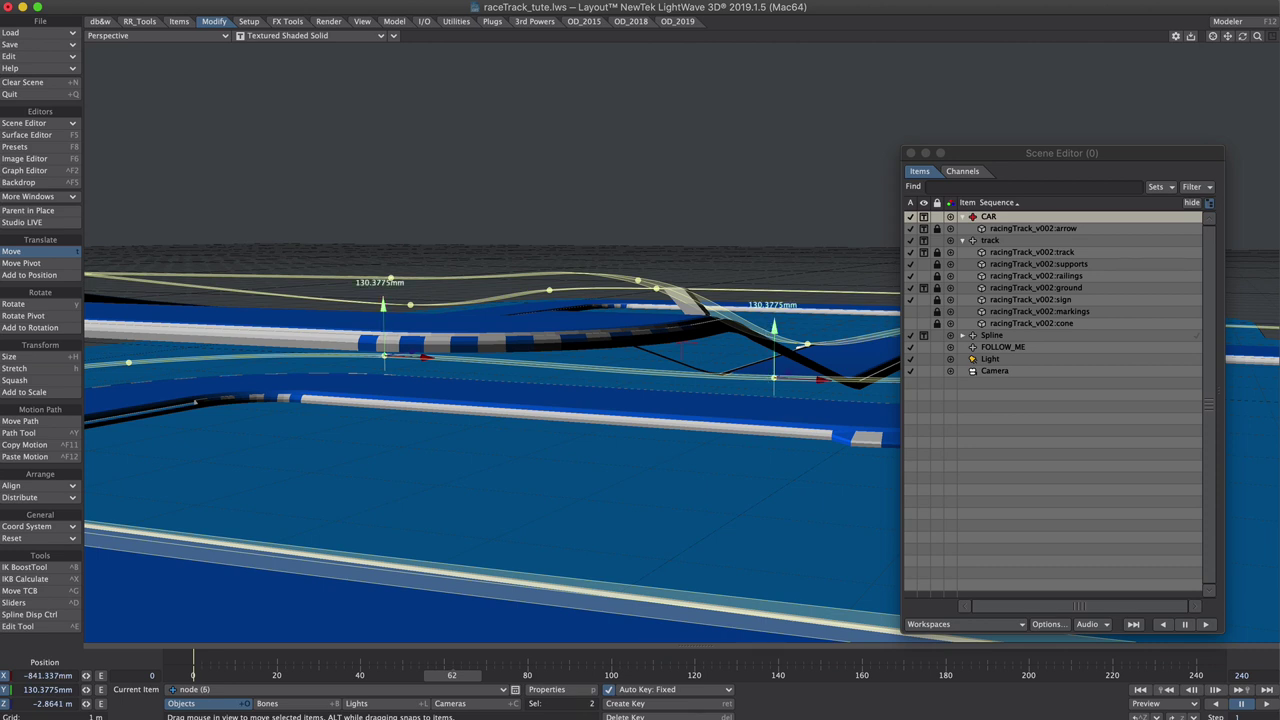
{"action": "left_click_drag", "start_coordinate": [774, 327], "coordinate": [774, 339]}
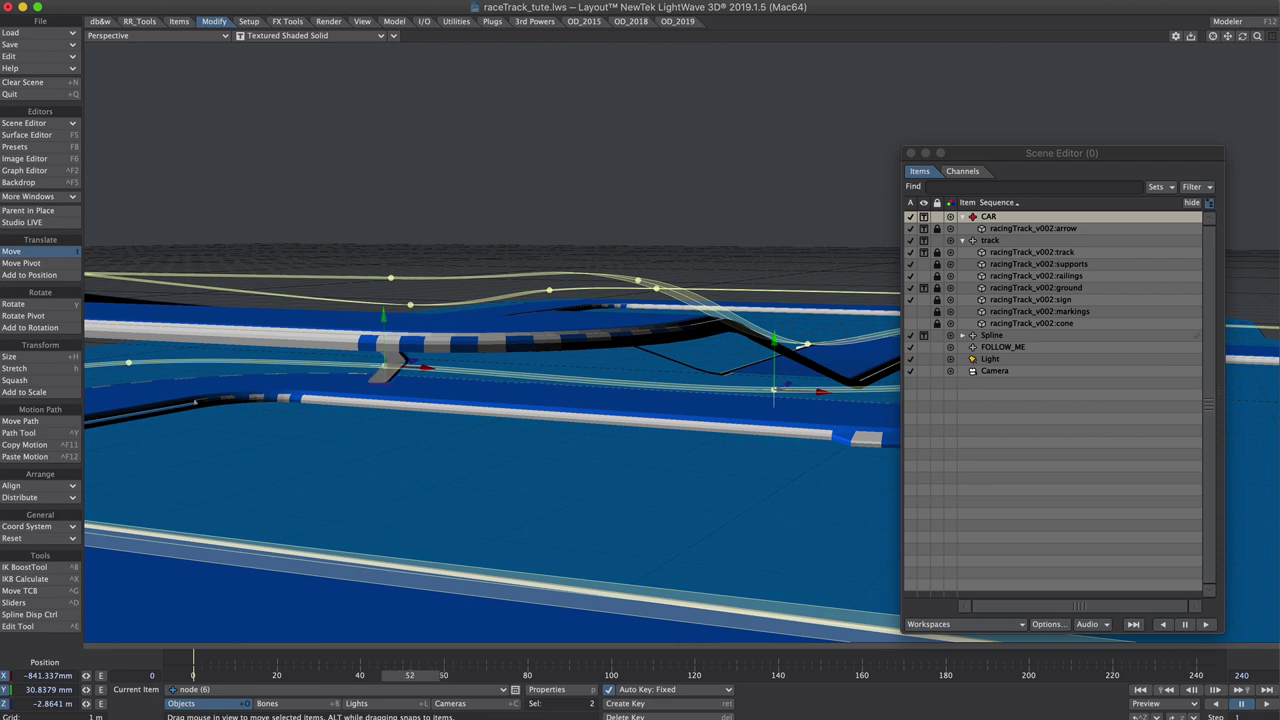
Close the Scene Editor and lower node (19) and the neighbouring node across the underpass to a height of about 74 mm
{"action": "left_click", "coordinate": [911, 154]}
{"action": "mouse_move", "coordinate": [869, 256]}
{"action": "left_mouse_down", "text": "alt"}
{"action": "mouse_move", "coordinate": [891, 263]}
{"action": "mouse_move", "coordinate": [855, 264]}
{"action": "left_mouse_up", "text": "alt"}
{"action": "left_click_drag", "start_coordinate": [963, 362], "coordinate": [963, 369], "text": "alt"}
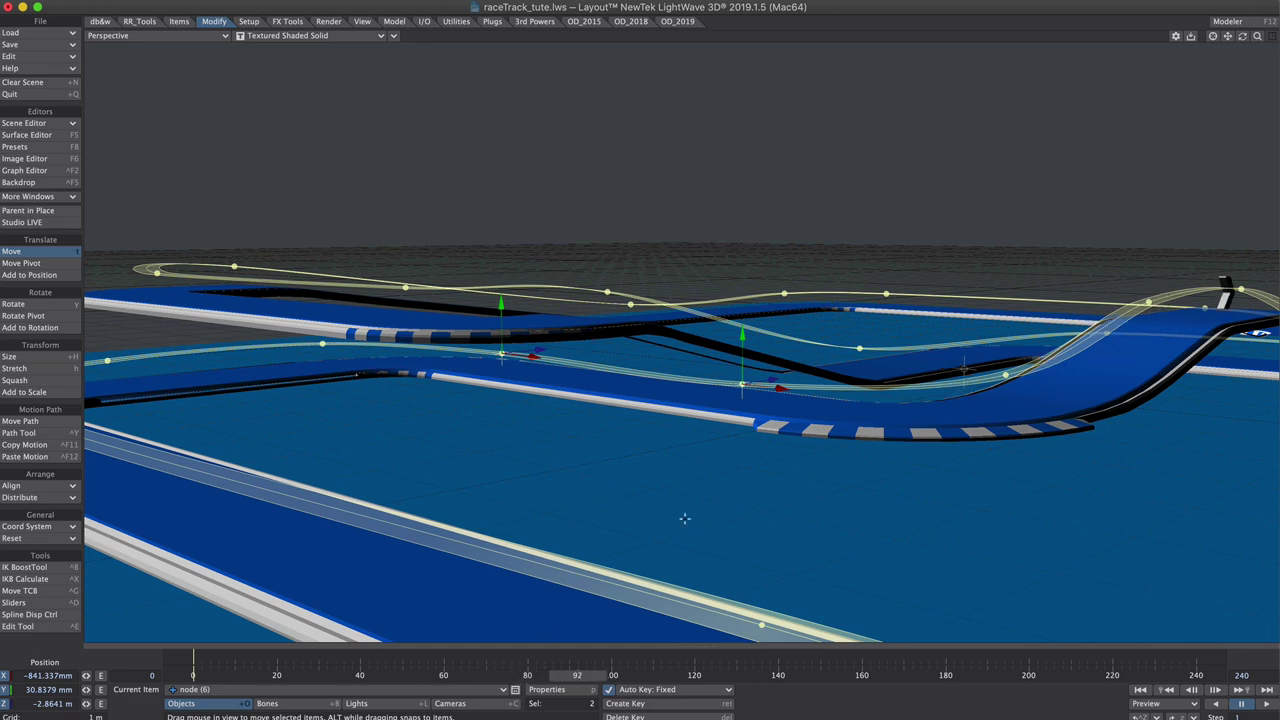
{"action": "left_click_drag", "start_coordinate": [740, 466], "coordinate": [776, 290], "text": "alt"}
{"action": "left_click_drag", "start_coordinate": [699, 326], "coordinate": [632, 317], "text": "ctrl+alt"}
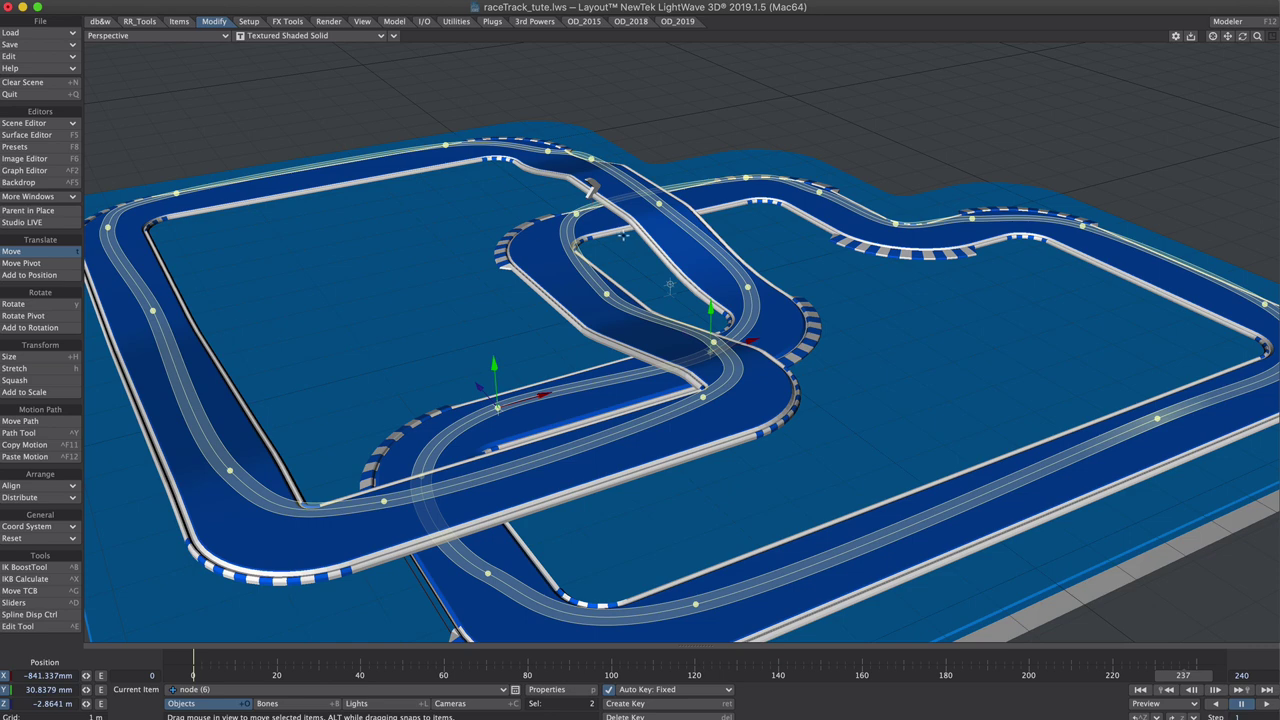
{"action": "left_click", "coordinate": [576, 214]}
{"action": "left_click", "coordinate": [748, 180], "text": "shift"}
{"action": "scroll", "coordinate": [712, 160], "scroll_direction": "up", "scroll_amount": 6}
{"action": "left_click_drag", "start_coordinate": [600, 160], "coordinate": [585, 253], "text": "alt+shift"}
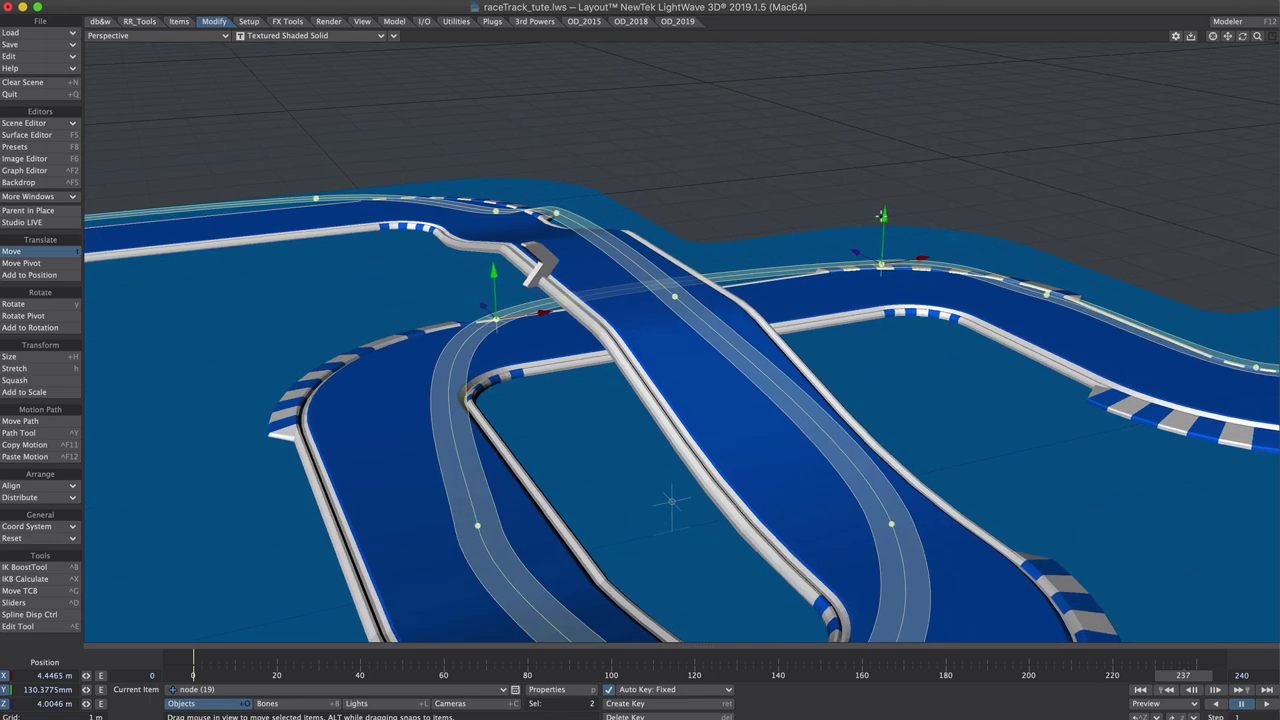
{"action": "mouse_move", "coordinate": [884, 214]}
{"action": "left_mouse_down"}
{"action": "mouse_move", "coordinate": [881, 240]}
{"action": "mouse_move", "coordinate": [880, 218]}
{"action": "left_mouse_up"}
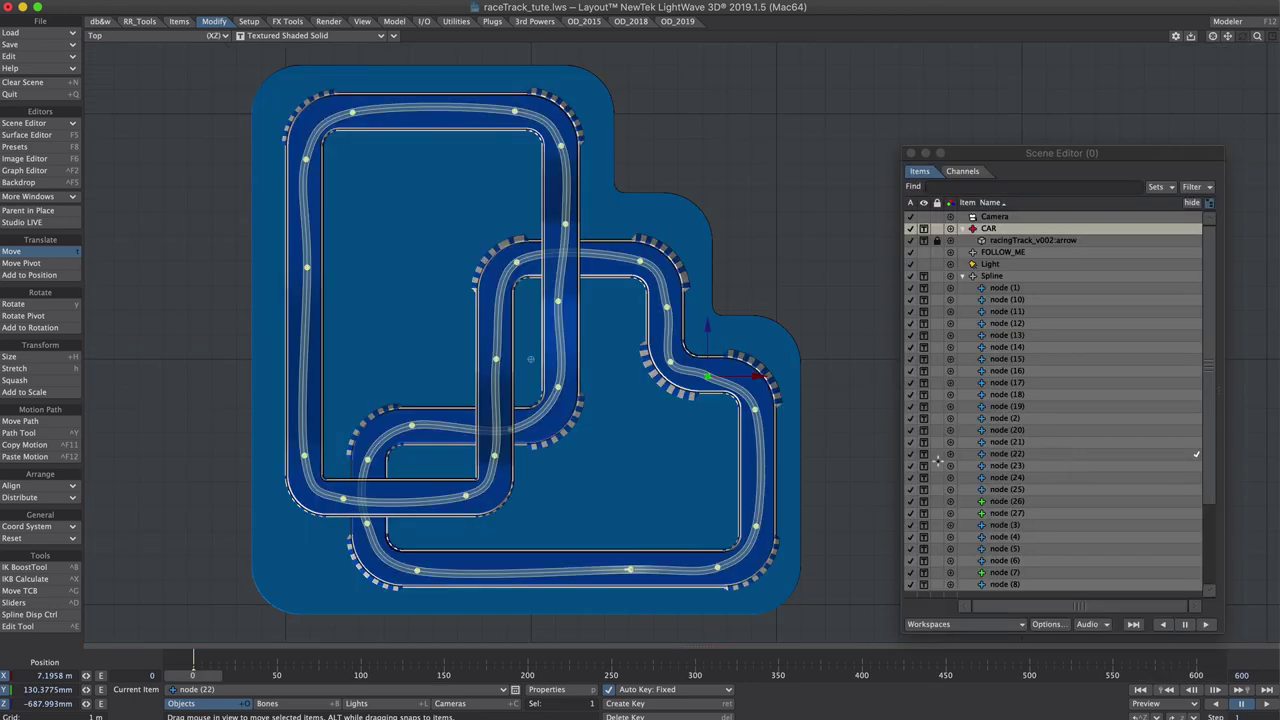
Deactivate spline nodes (22) and (20), and reposition nodes (21), (19) and (23) to smooth the path through the S-bend
{"action": "left_click", "coordinate": [910, 454]}
{"action": "left_click_drag", "start_coordinate": [647, 350], "coordinate": [706, 374]}
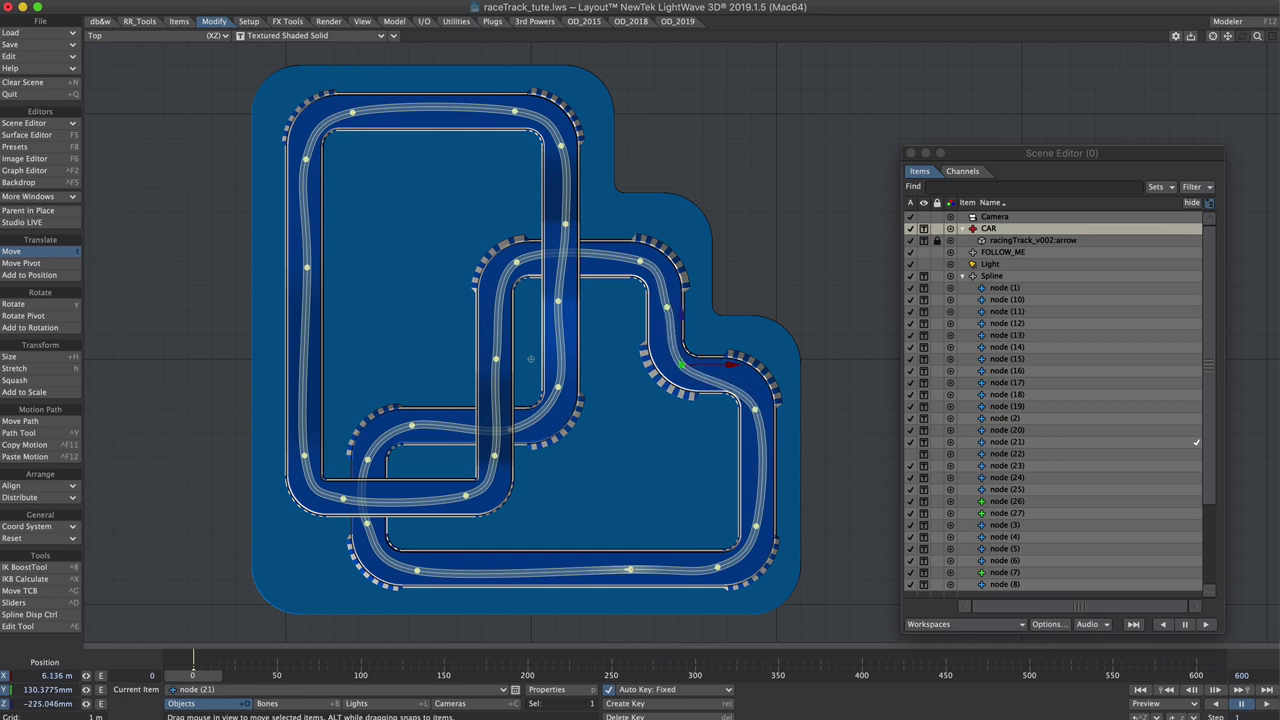
{"action": "left_click_drag", "start_coordinate": [712, 282], "coordinate": [666, 319]}
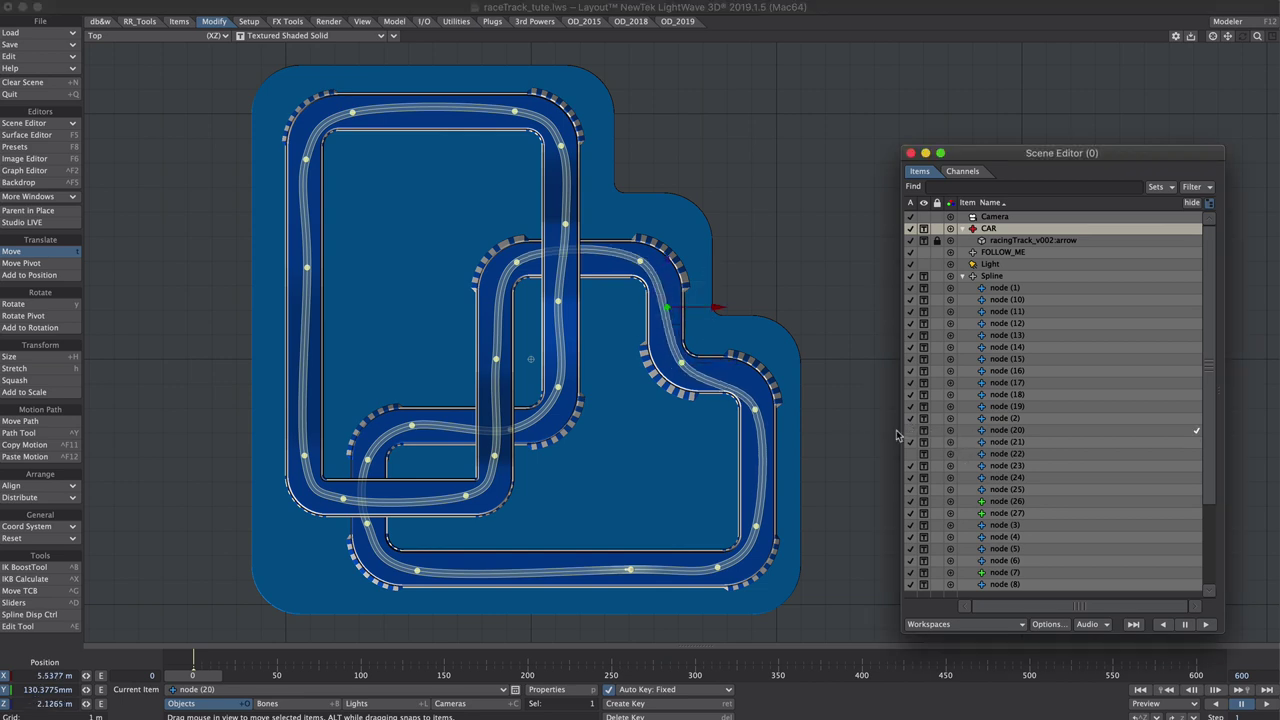
{"action": "left_click_drag", "start_coordinate": [679, 193], "coordinate": [633, 267]}
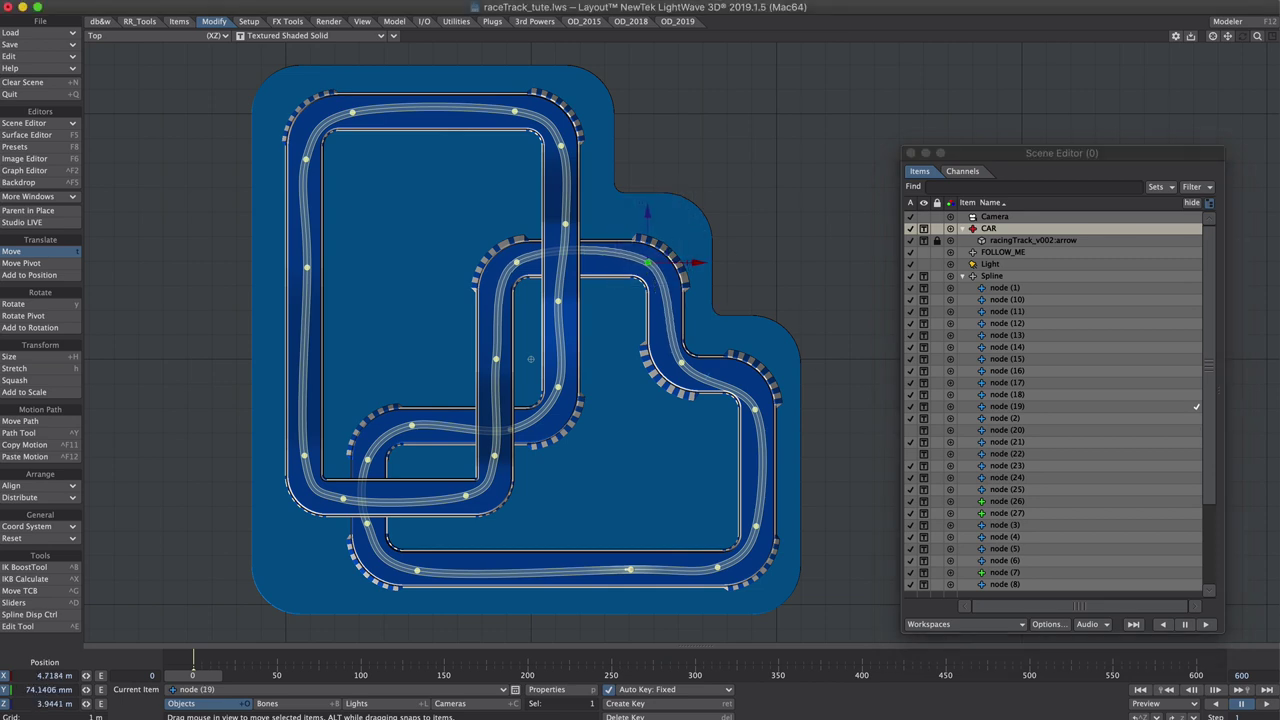
{"action": "left_click_drag", "start_coordinate": [784, 348], "coordinate": [758, 400]}
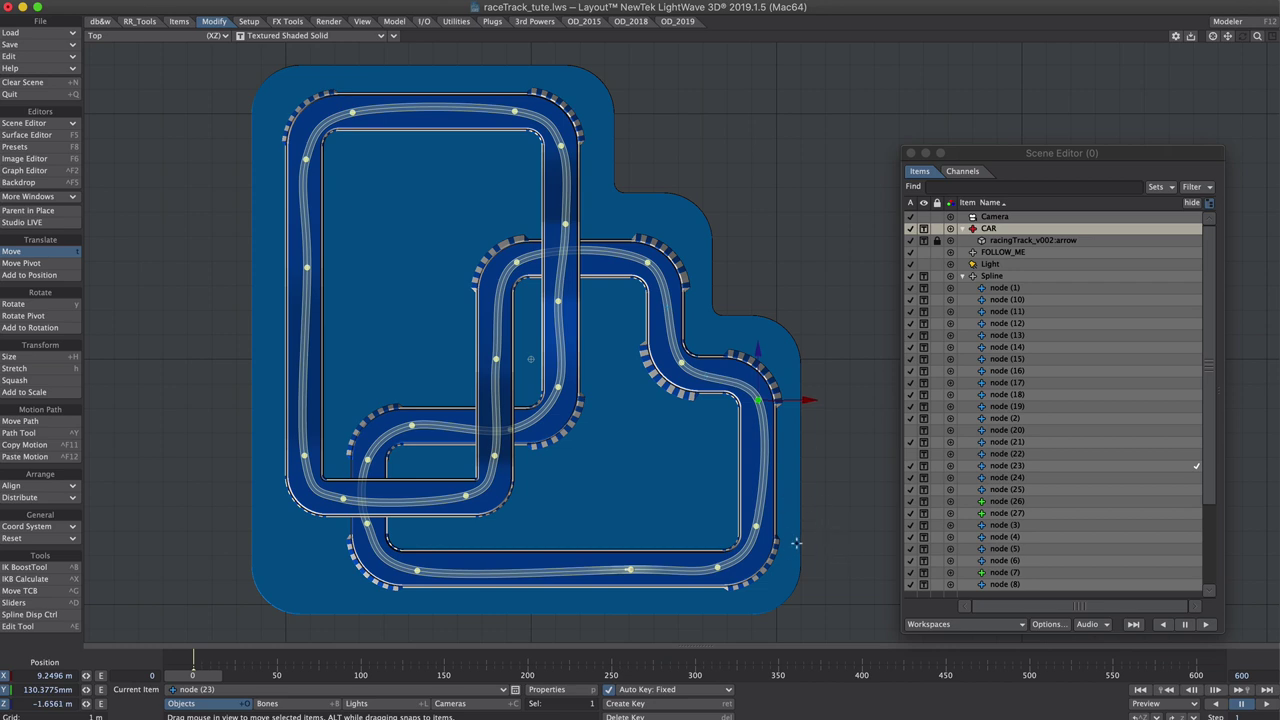
Remove the offset expression from FOLLOW_ME's Position.Z channel, set its frame 0 key value to 0, and close the Graph Editor
{"action": "left_click", "coordinate": [1003, 240]}
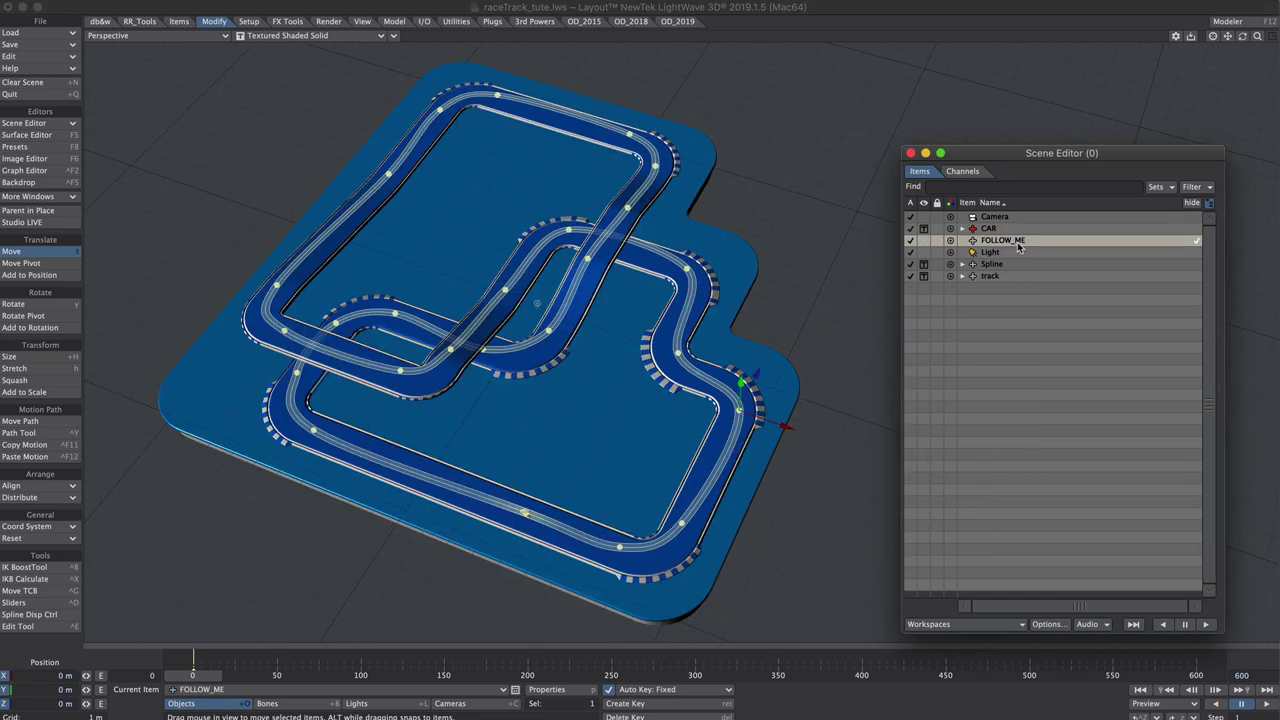
{"action": "key", "text": "ctrl+F2"}
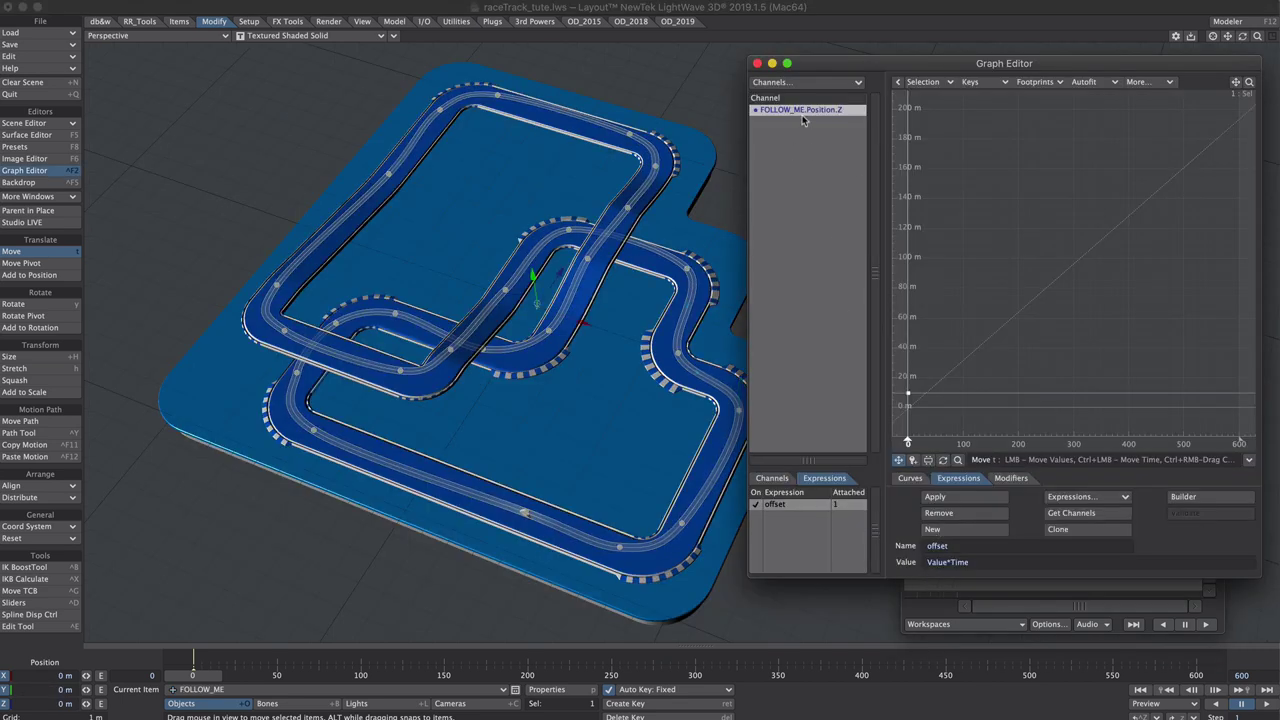
{"action": "left_click", "coordinate": [938, 515]}
{"action": "left_click", "coordinate": [910, 478]}
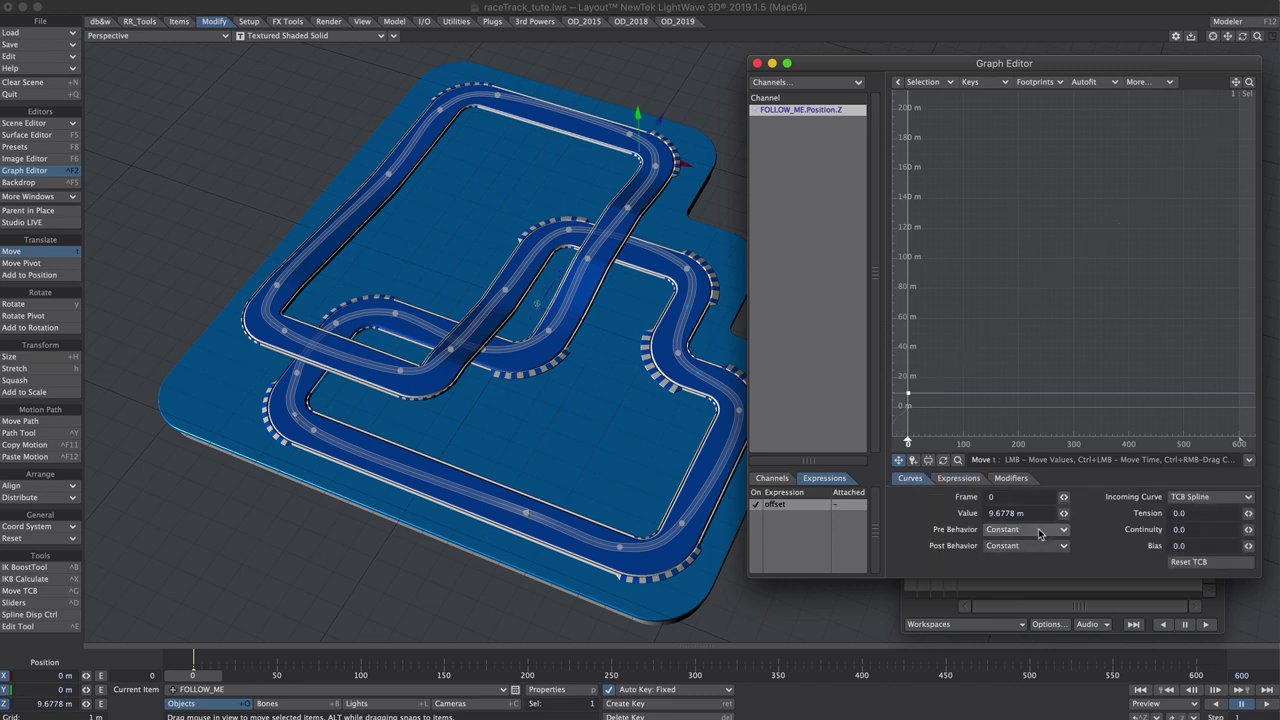
{"action": "type", "text": "0"}
{"action": "key", "text": "Return"}
{"action": "left_click", "coordinate": [757, 63]}
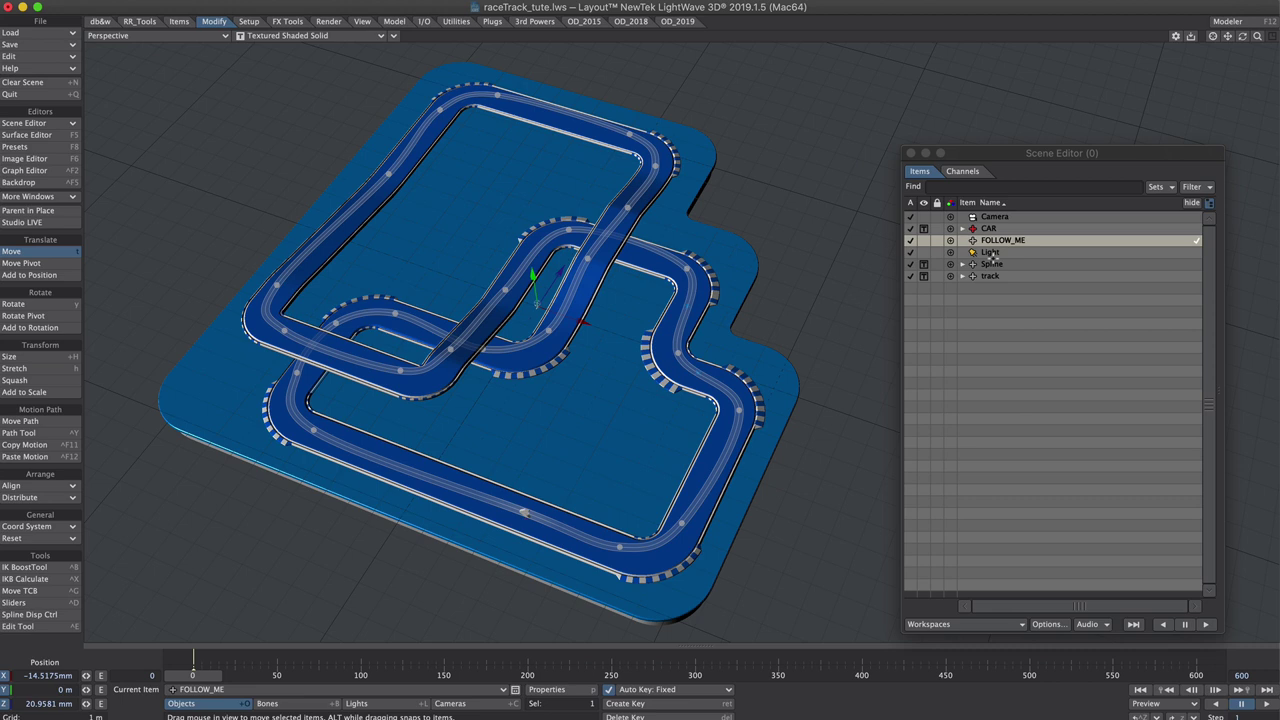
Add a Nodal Motion modifier to FOLLOW_ME and open its node editor
{"action": "key", "text": "m"}
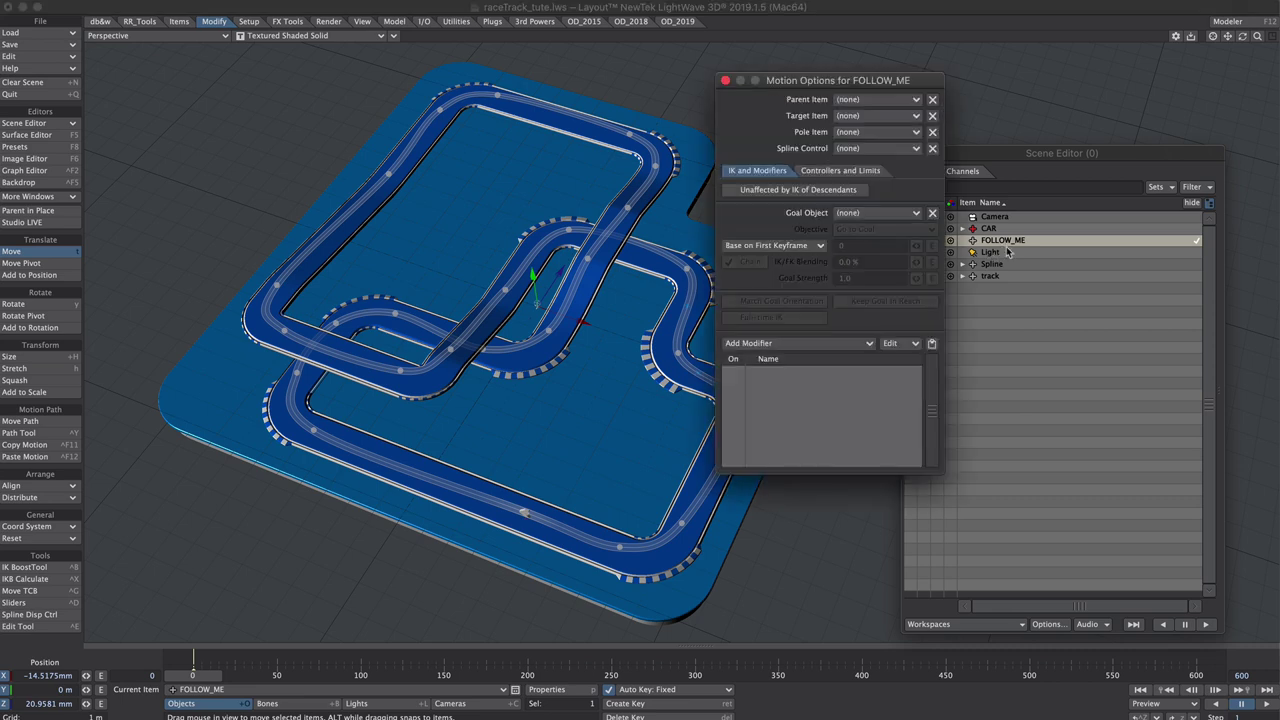
{"action": "left_click", "coordinate": [793, 344]}
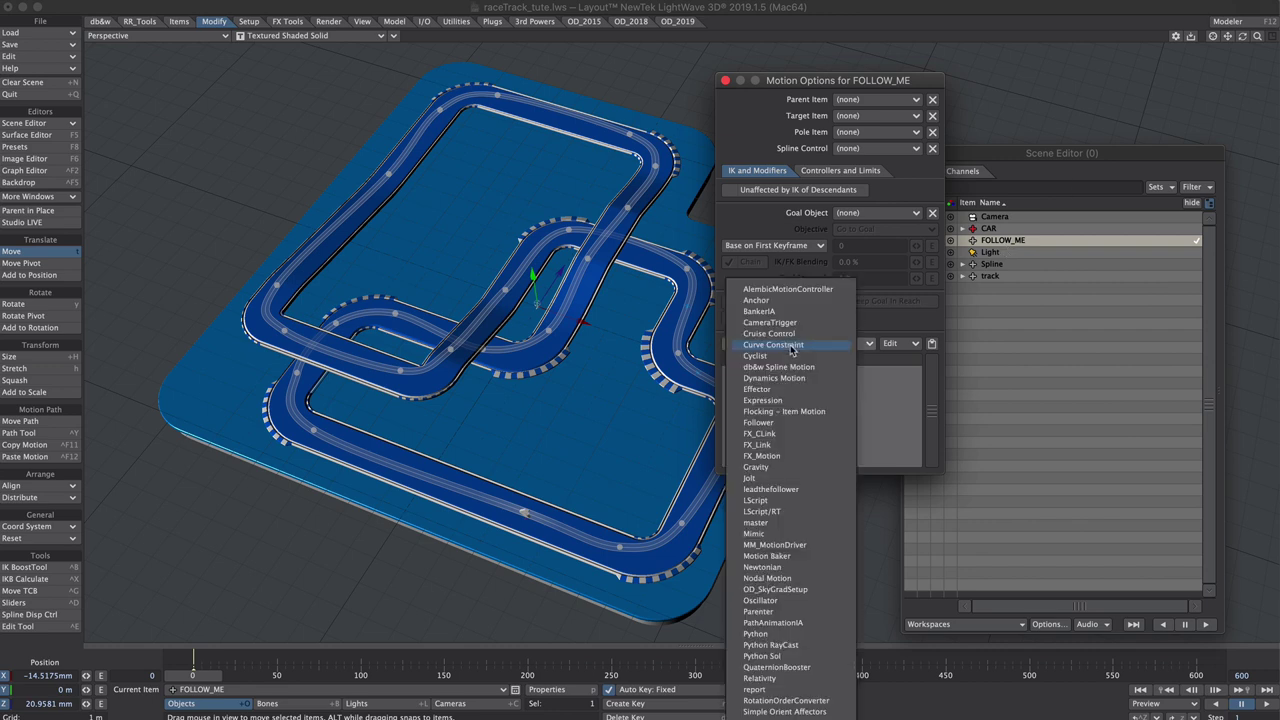
{"action": "type", "text": "nodal"}
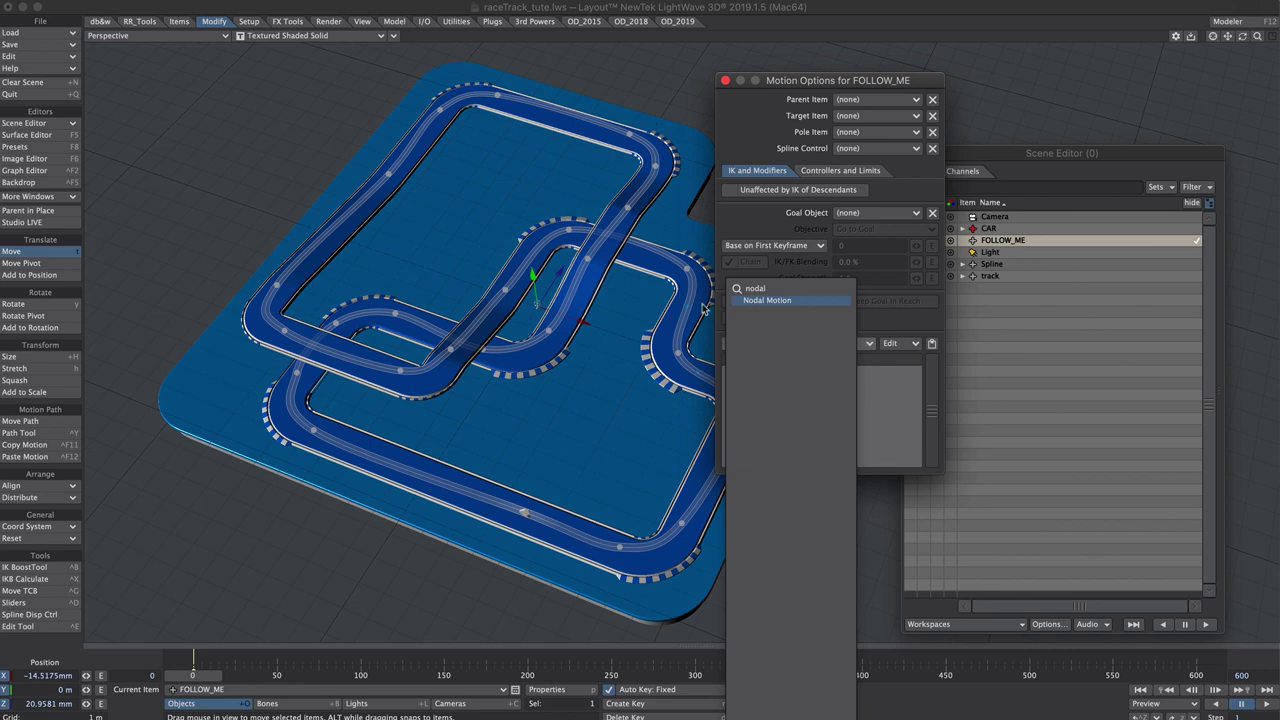
{"action": "left_click", "coordinate": [762, 300]}
{"action": "double_click", "coordinate": [786, 372]}
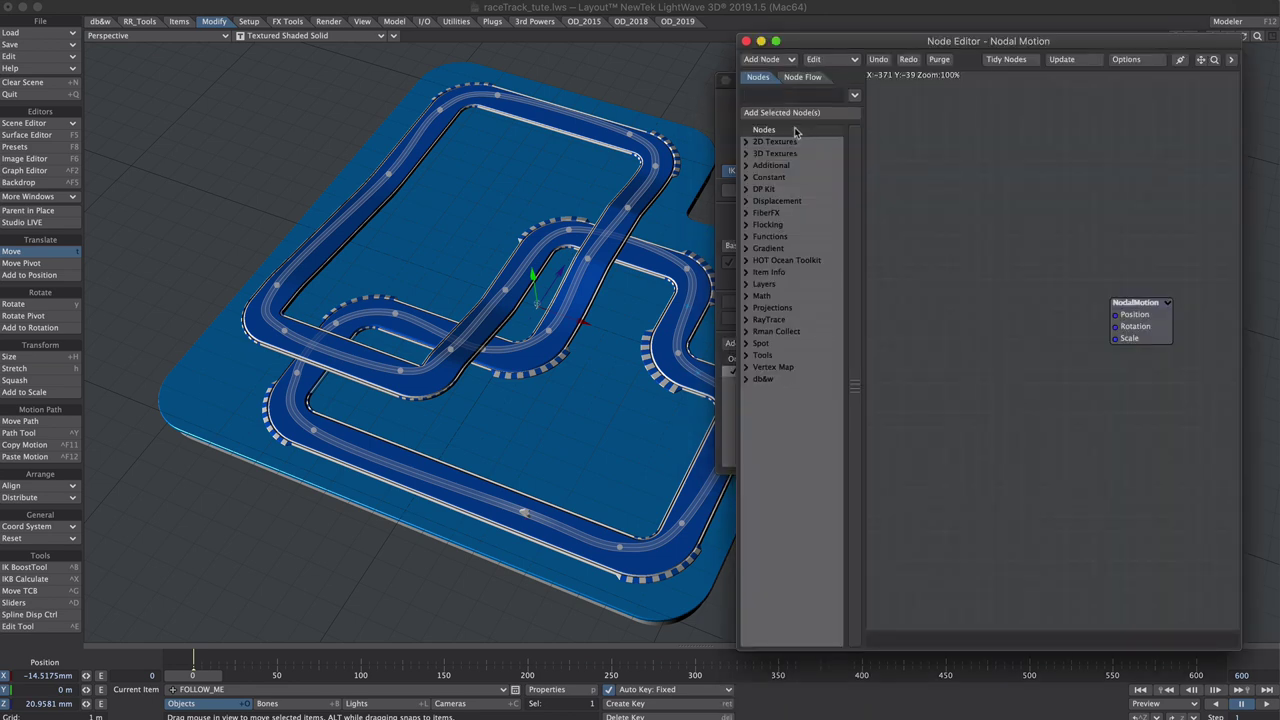
Add a Make Vector node and connect its Vector output to the Position input of NodalMotion
{"action": "type", "text": "make"}
{"action": "double_click", "coordinate": [783, 168]}
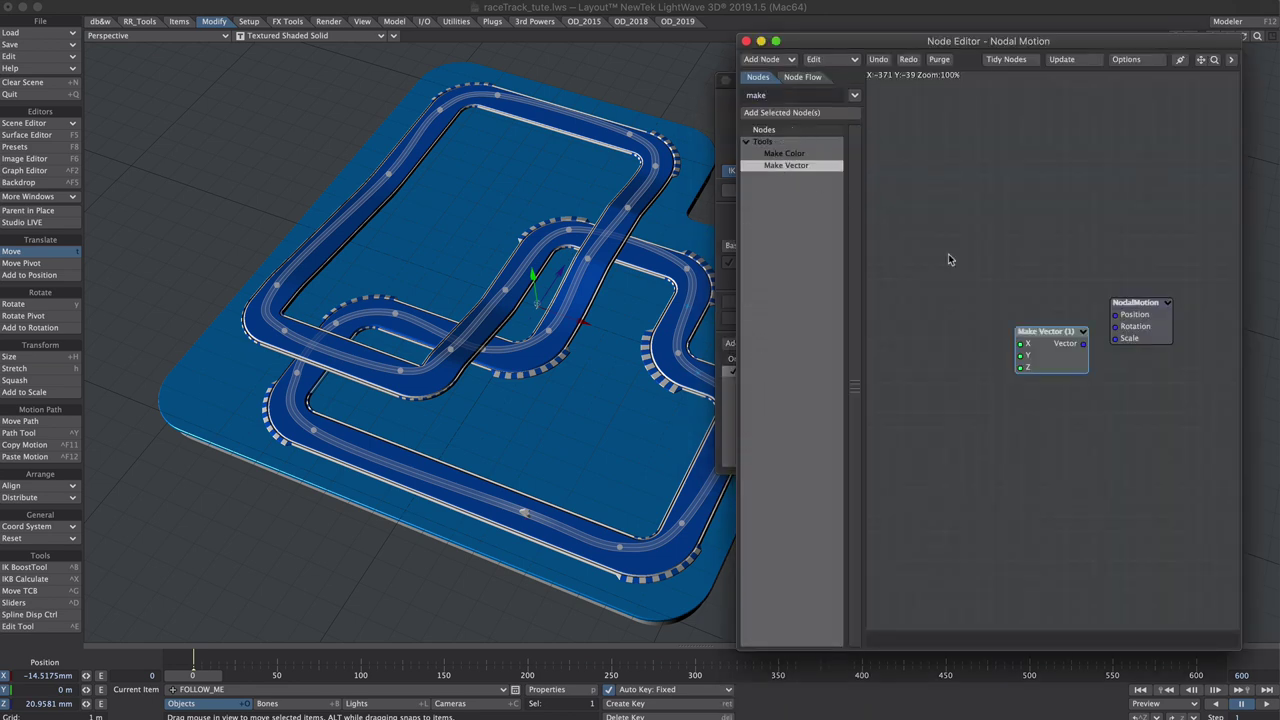
{"action": "left_click_drag", "start_coordinate": [1083, 344], "coordinate": [1133, 316]}
{"action": "left_click_drag", "start_coordinate": [1052, 373], "coordinate": [1027, 341]}
{"action": "left_click", "coordinate": [770, 95]}
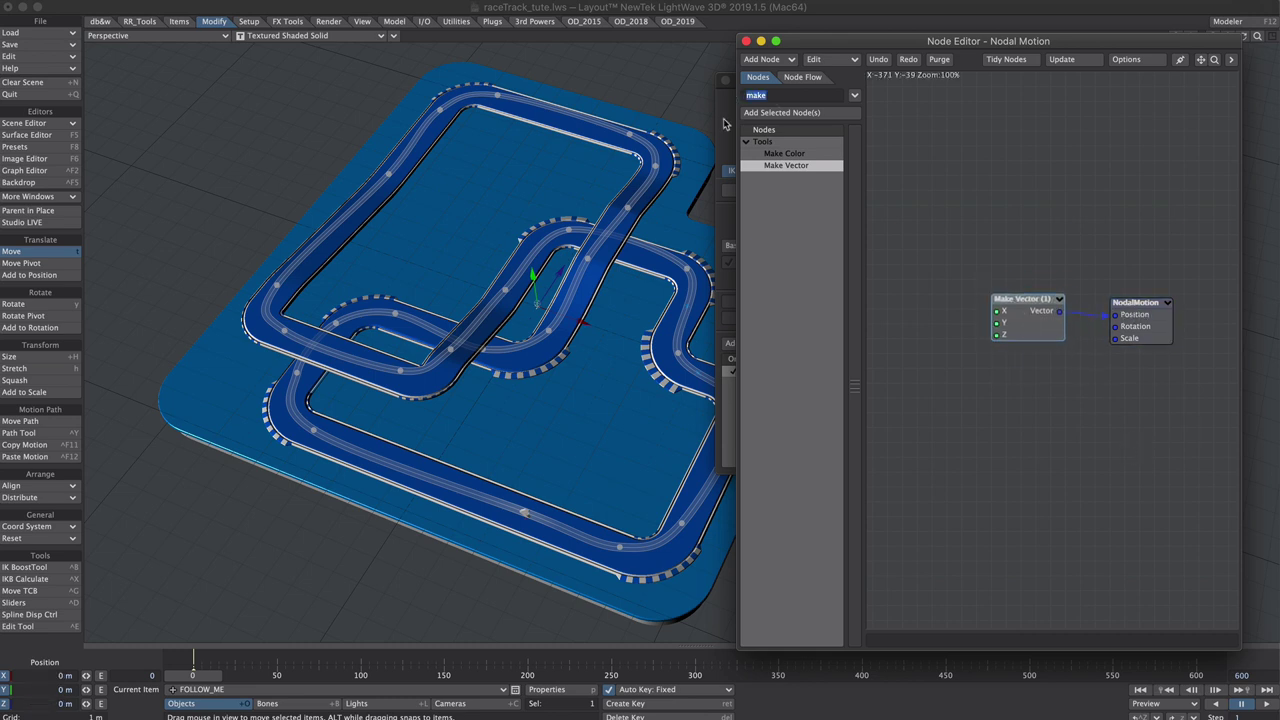
Add a Speed Time node, connect its Time output to Make Vector's Z input, and open its settings
{"action": "type", "text": "speed"}
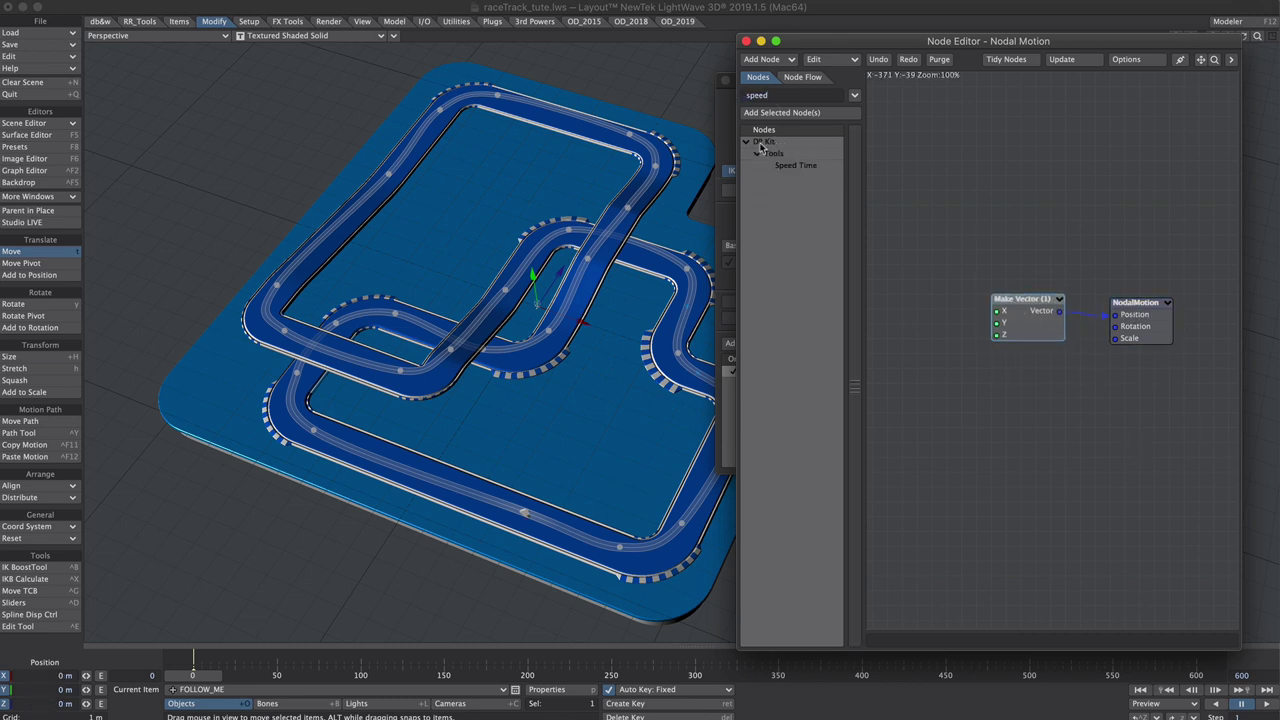
{"action": "left_click_drag", "start_coordinate": [819, 169], "coordinate": [1000, 324]}
{"action": "double_click", "coordinate": [923, 333]}
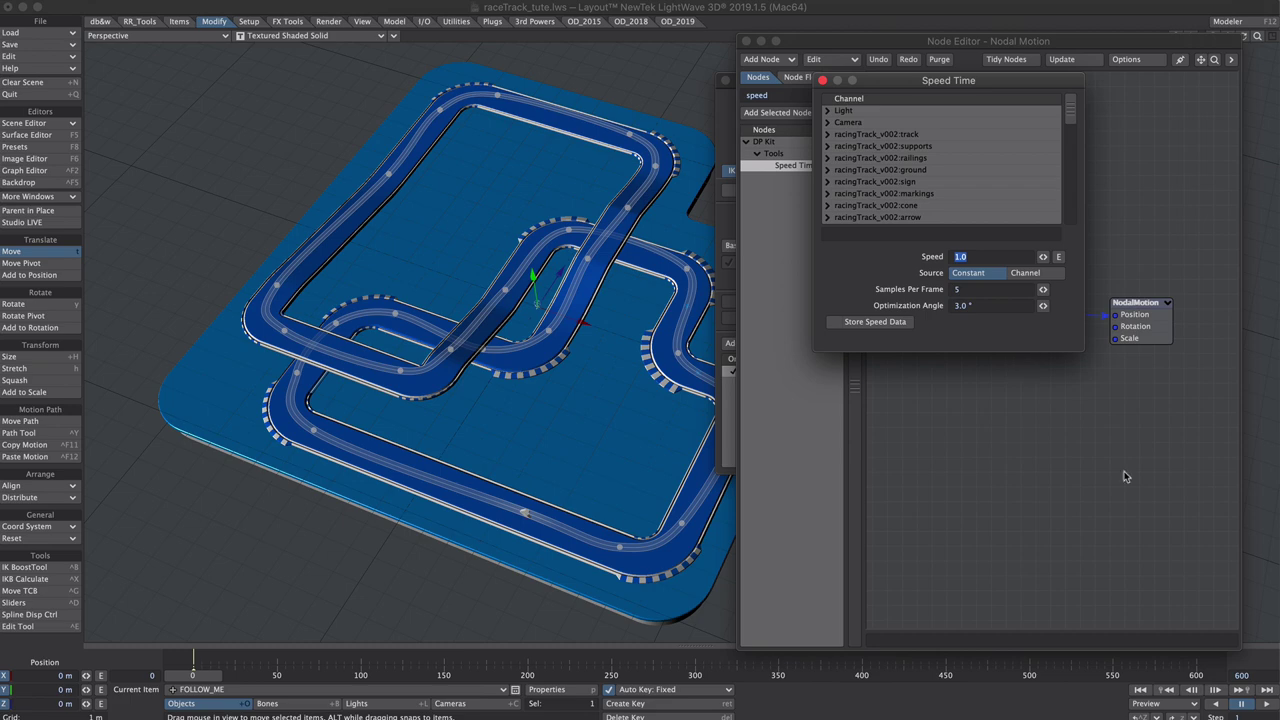
Set the Speed Time node's speed to 8 and play the animation to check the car's pace
{"action": "left_click", "coordinate": [1266, 704]}
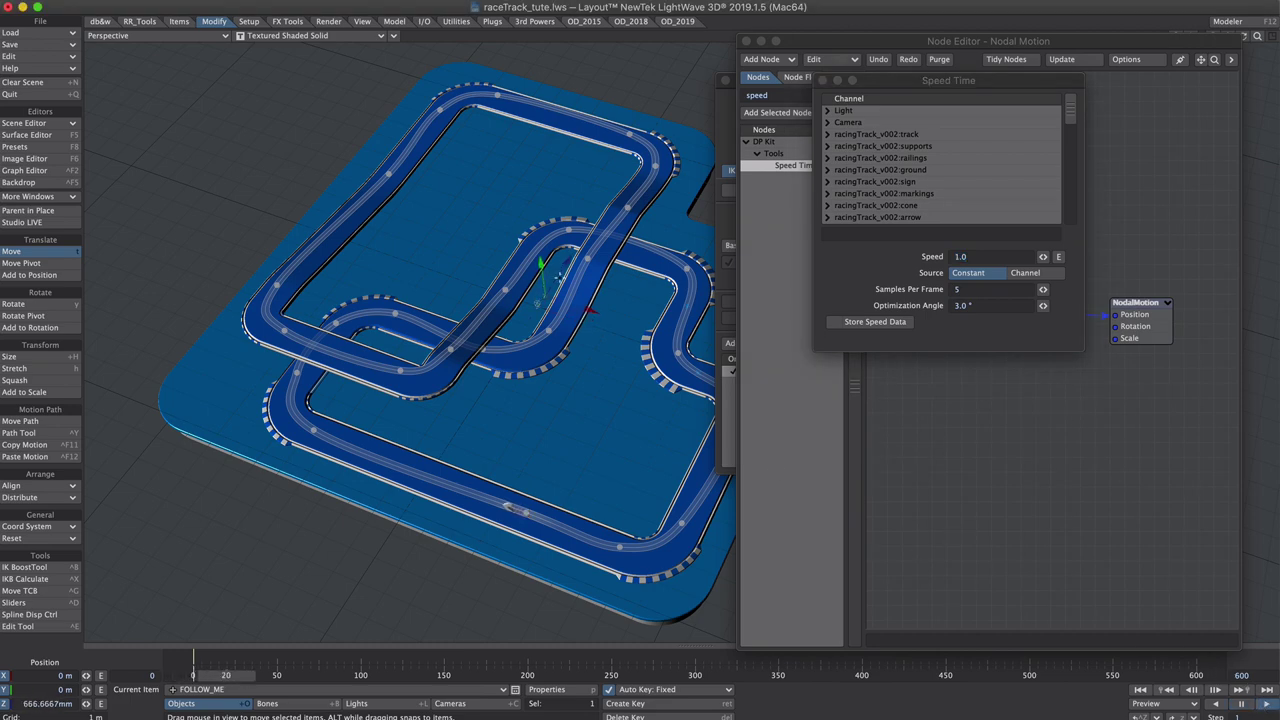
{"action": "left_click_drag", "start_coordinate": [991, 258], "coordinate": [931, 257]}
{"action": "type", "text": "8"}
{"action": "key", "text": "Return"}
{"action": "mouse_move", "coordinate": [188, 676]}
{"action": "left_mouse_down"}
{"action": "mouse_move", "coordinate": [265, 676]}
{"action": "mouse_move", "coordinate": [186, 677]}
{"action": "left_mouse_up"}
{"action": "left_click", "coordinate": [1266, 705]}
{"action": "left_click", "coordinate": [1240, 705]}
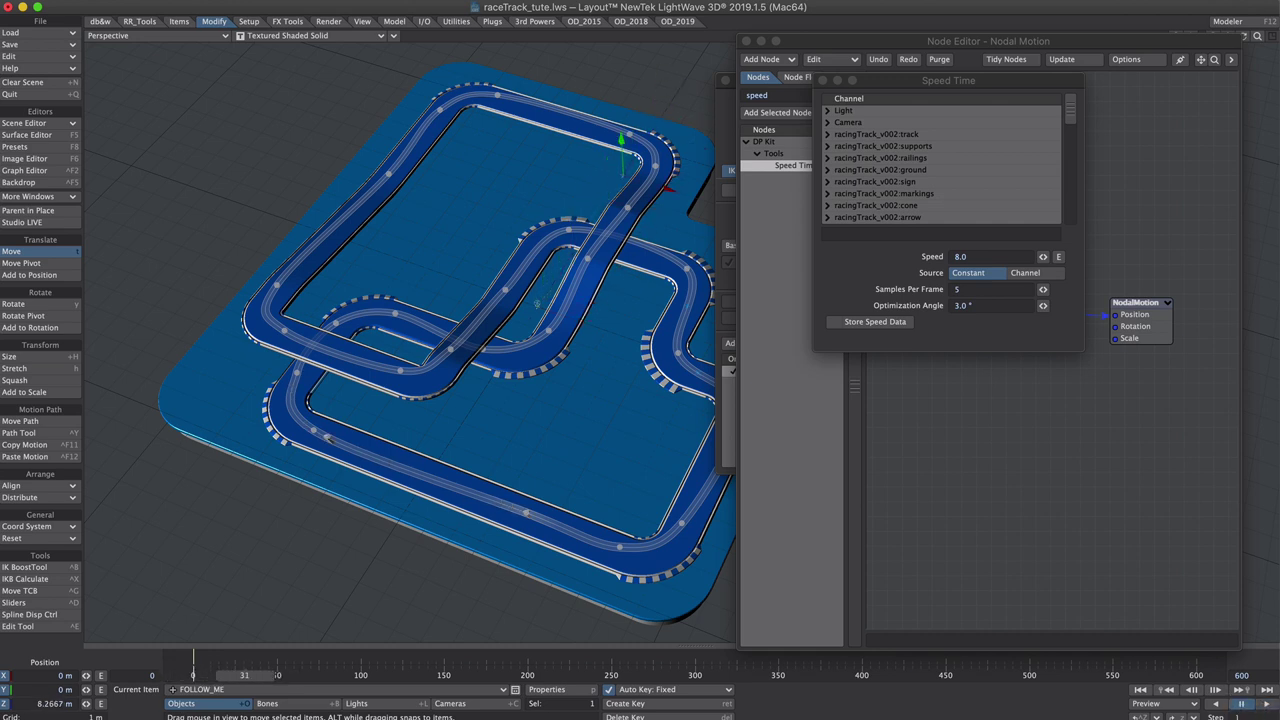
Create an envelope for the Speed Time speed and add a second key of about 8 near frame 31
{"action": "left_click", "coordinate": [1060, 257]}
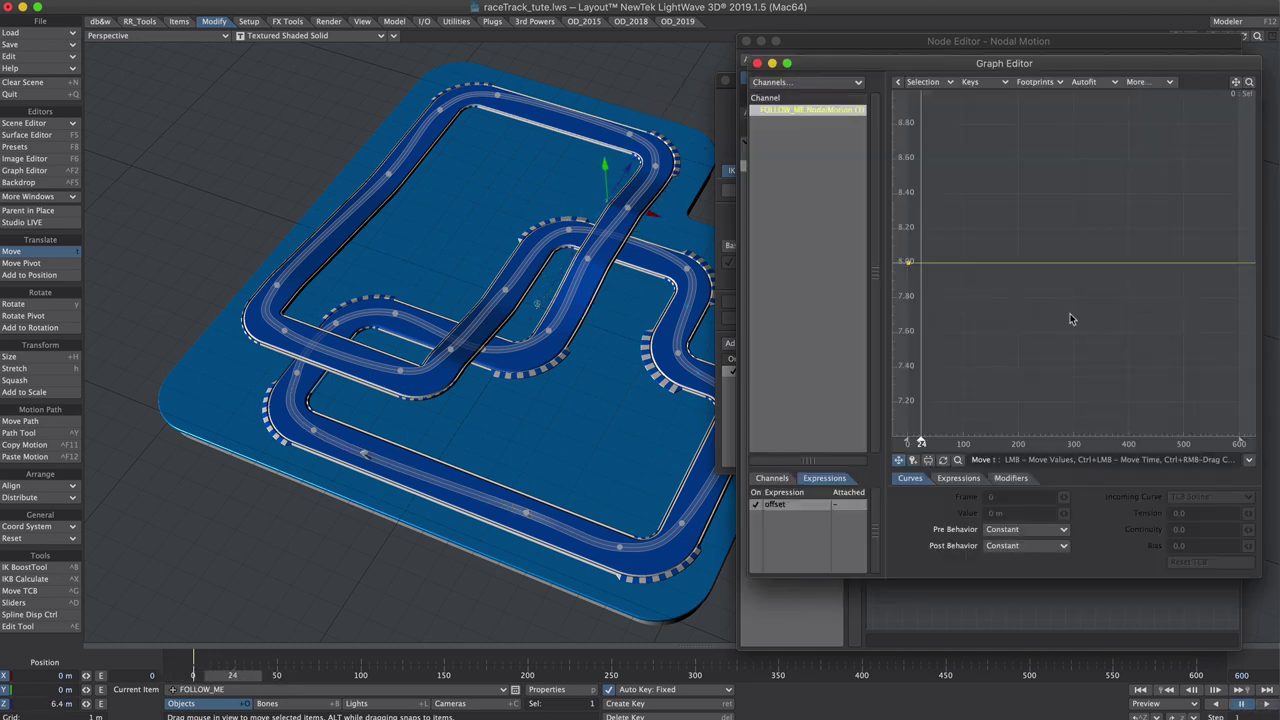
{"action": "left_click_drag", "start_coordinate": [981, 362], "coordinate": [940, 430], "text": "ctrl+alt"}
{"action": "left_click_drag", "start_coordinate": [943, 338], "coordinate": [1012, 210], "text": "alt"}
{"action": "key", "text": "plus"}
{"action": "left_click", "coordinate": [1008, 209]}
{"action": "scroll", "coordinate": [1100, 215], "scroll_direction": "up", "scroll_amount": 3}
Add speed keys of about 6.36 at frame 38 and 7.28 at frame 50 for the first bend
{"action": "left_click_drag", "start_coordinate": [271, 676], "coordinate": [251, 676]}
{"action": "left_click_drag", "start_coordinate": [1017, 441], "coordinate": [1021, 441]}
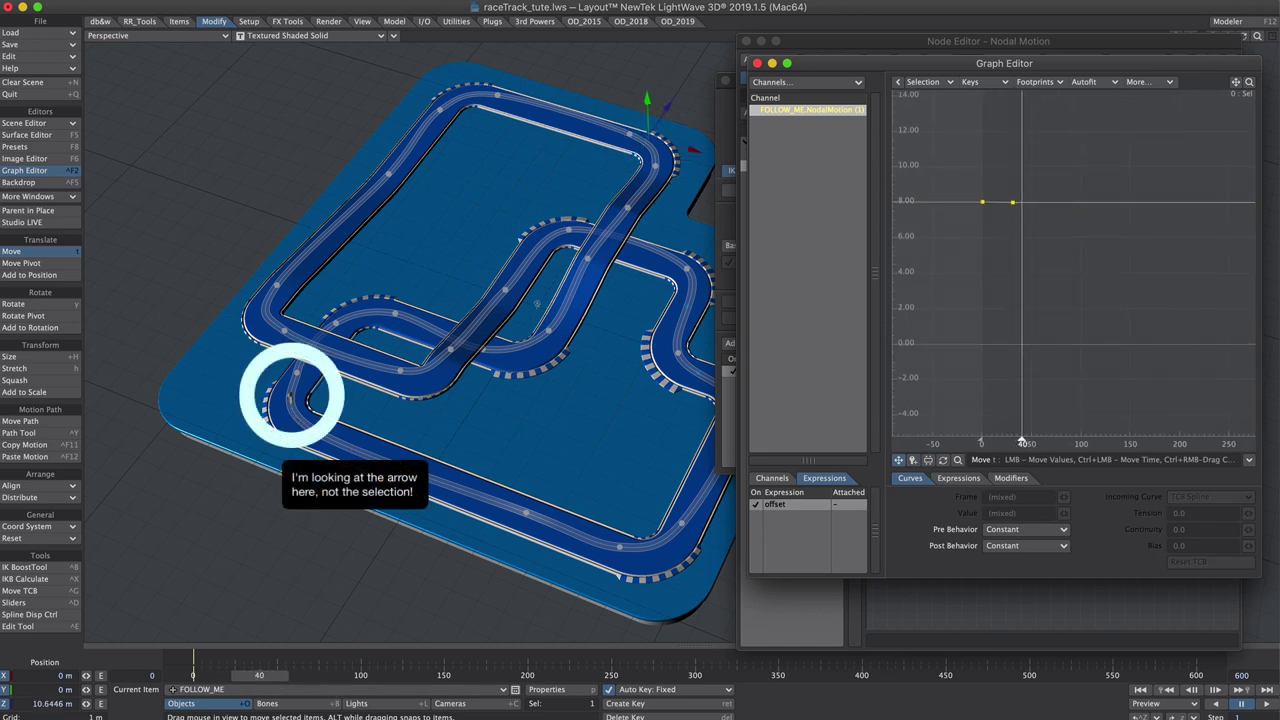
{"action": "left_click_drag", "start_coordinate": [259, 675], "coordinate": [257, 675]}
{"action": "left_click", "coordinate": [912, 460]}
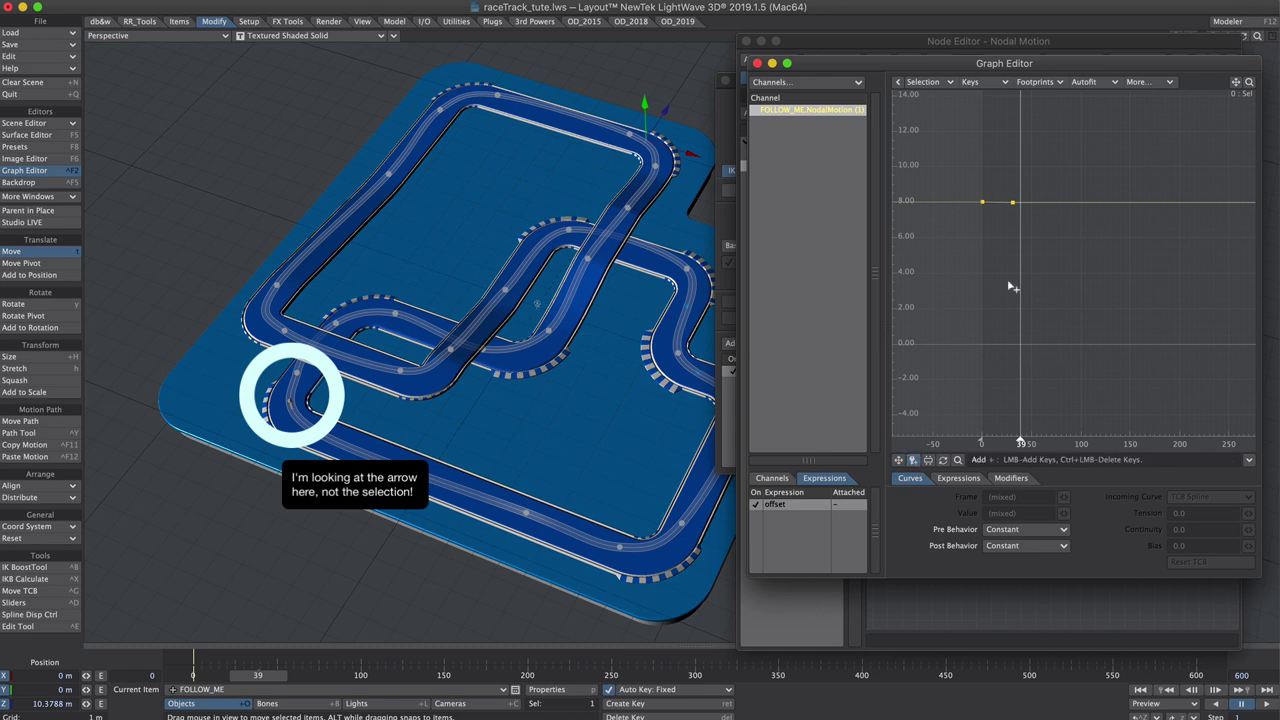
{"action": "left_click", "coordinate": [1020, 231]}
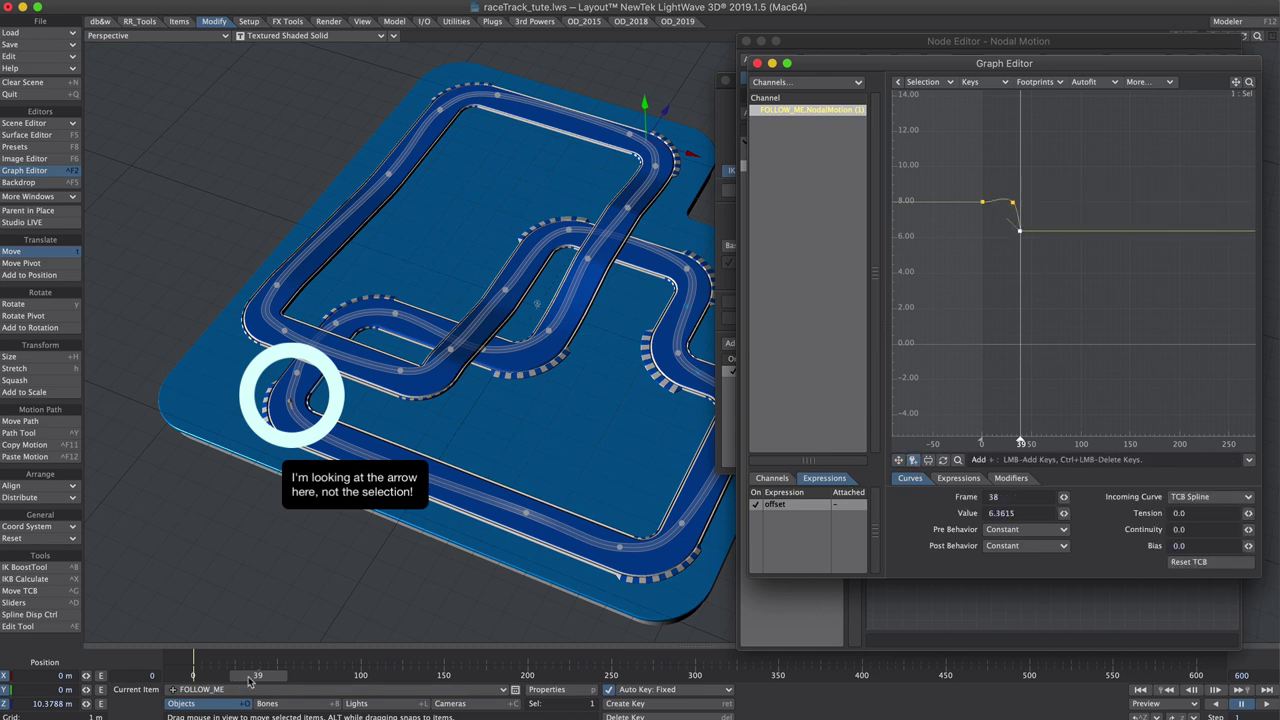
{"action": "left_click_drag", "start_coordinate": [249, 681], "coordinate": [269, 681]}
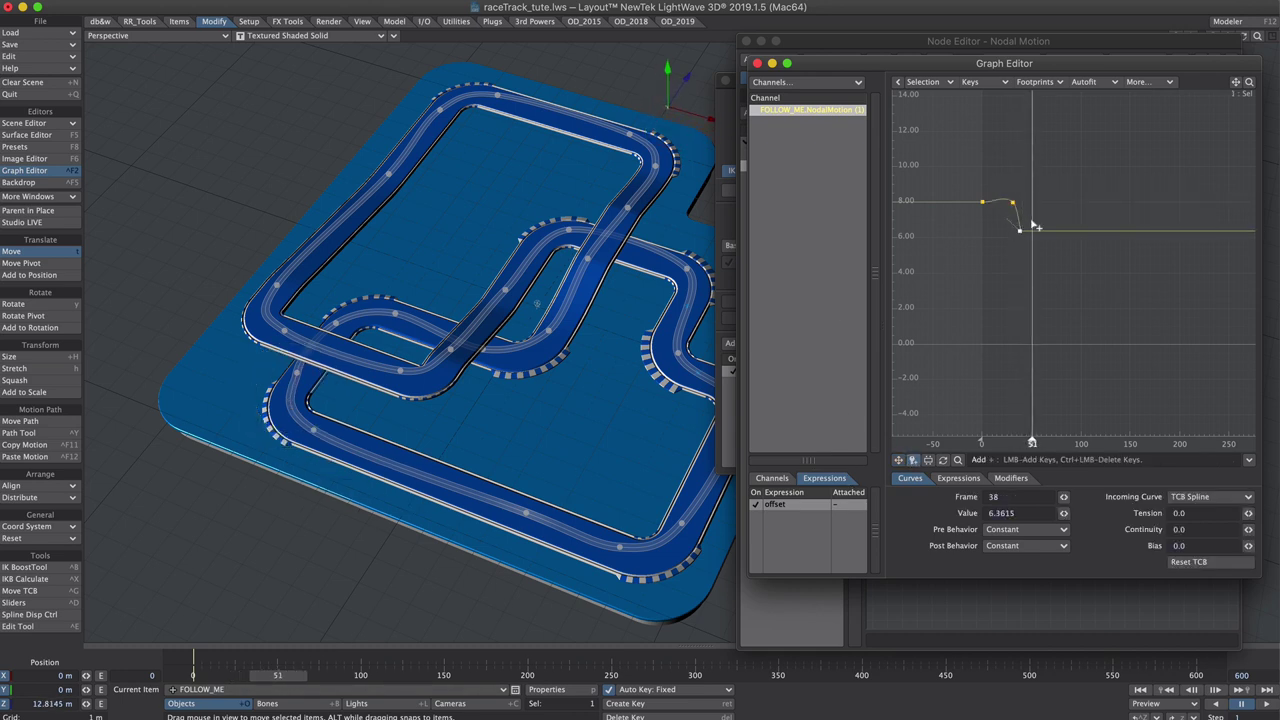
{"action": "left_click_drag", "start_coordinate": [1033, 223], "coordinate": [1032, 214]}
Add speed keys near frames 64 and 79 at about 3.3 and 7.1, plus 3.63 at frame 100 and 3.92 at frame 118
{"action": "left_click_drag", "start_coordinate": [276, 682], "coordinate": [298, 682]}
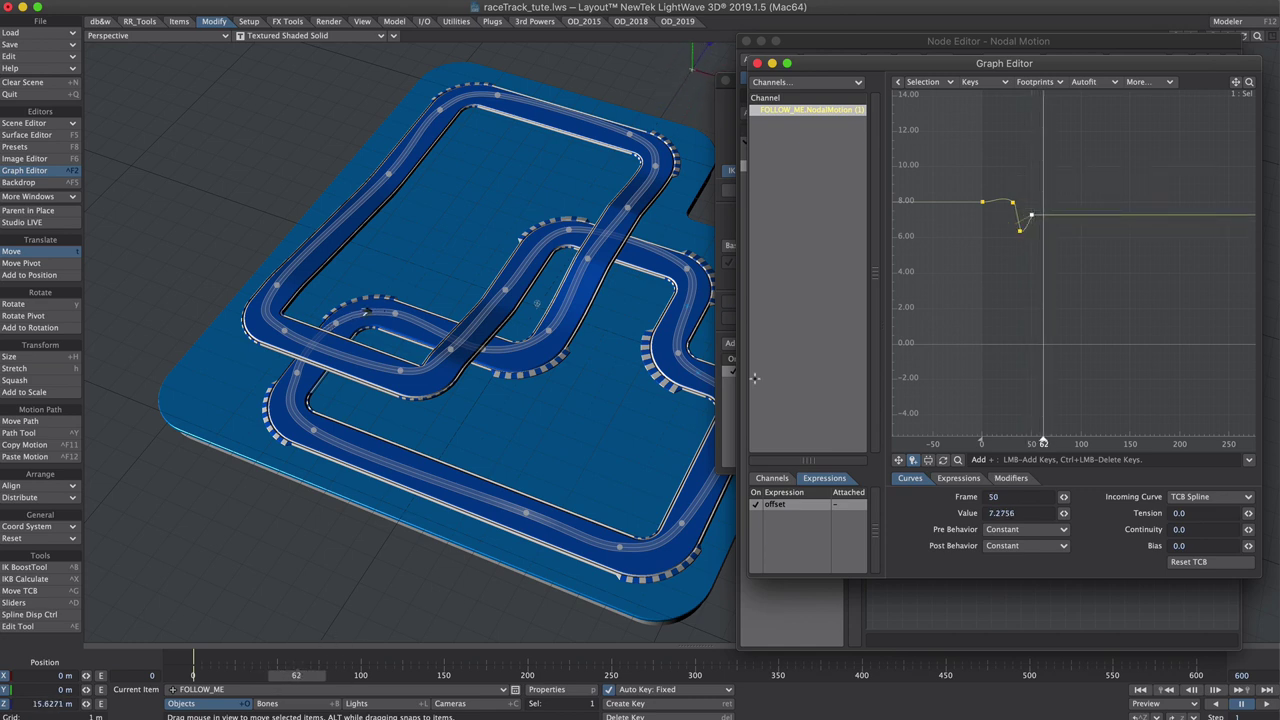
{"action": "left_click_drag", "start_coordinate": [1045, 287], "coordinate": [1045, 286]}
{"action": "left_click_drag", "start_coordinate": [295, 681], "coordinate": [322, 681]}
{"action": "mouse_move", "coordinate": [1028, 283]}
{"action": "left_click", "coordinate": [1059, 217]}
{"action": "left_click_drag", "start_coordinate": [318, 679], "coordinate": [346, 679]}
{"action": "left_click_drag", "start_coordinate": [1082, 272], "coordinate": [1080, 279]}
{"action": "left_click_drag", "start_coordinate": [361, 679], "coordinate": [386, 679]}
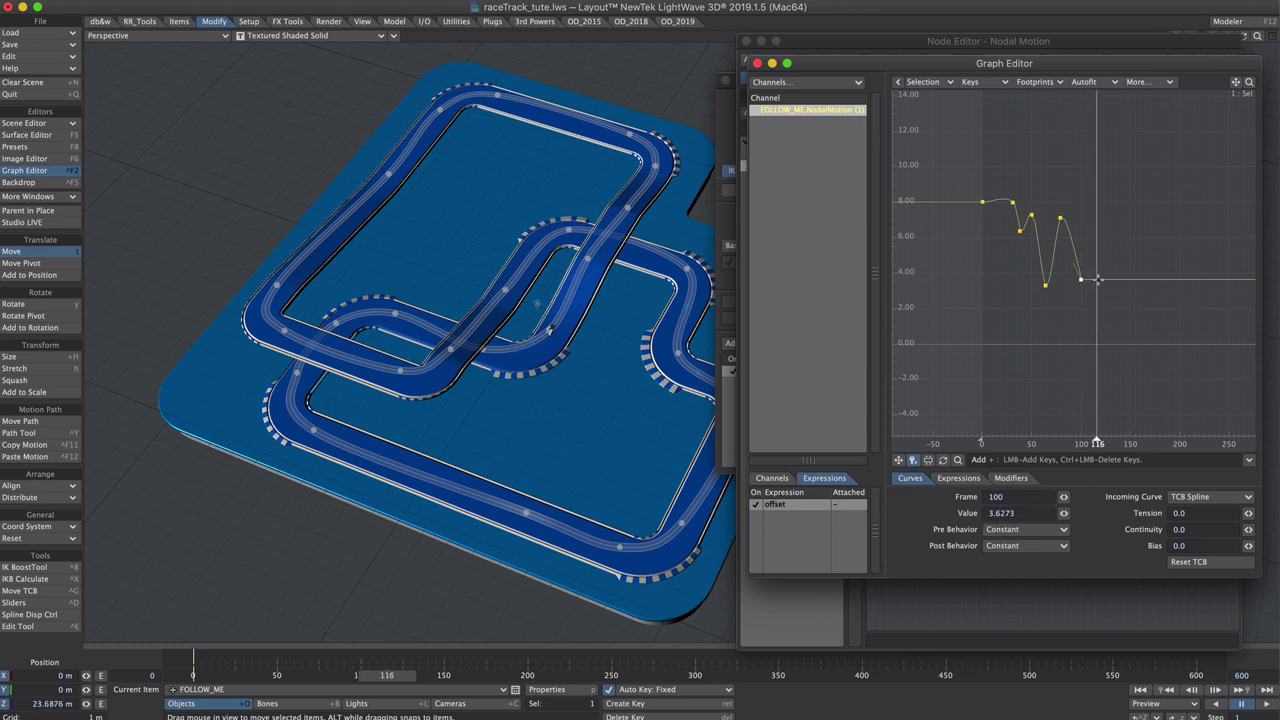
{"action": "left_click_drag", "start_coordinate": [1100, 283], "coordinate": [1098, 274]}
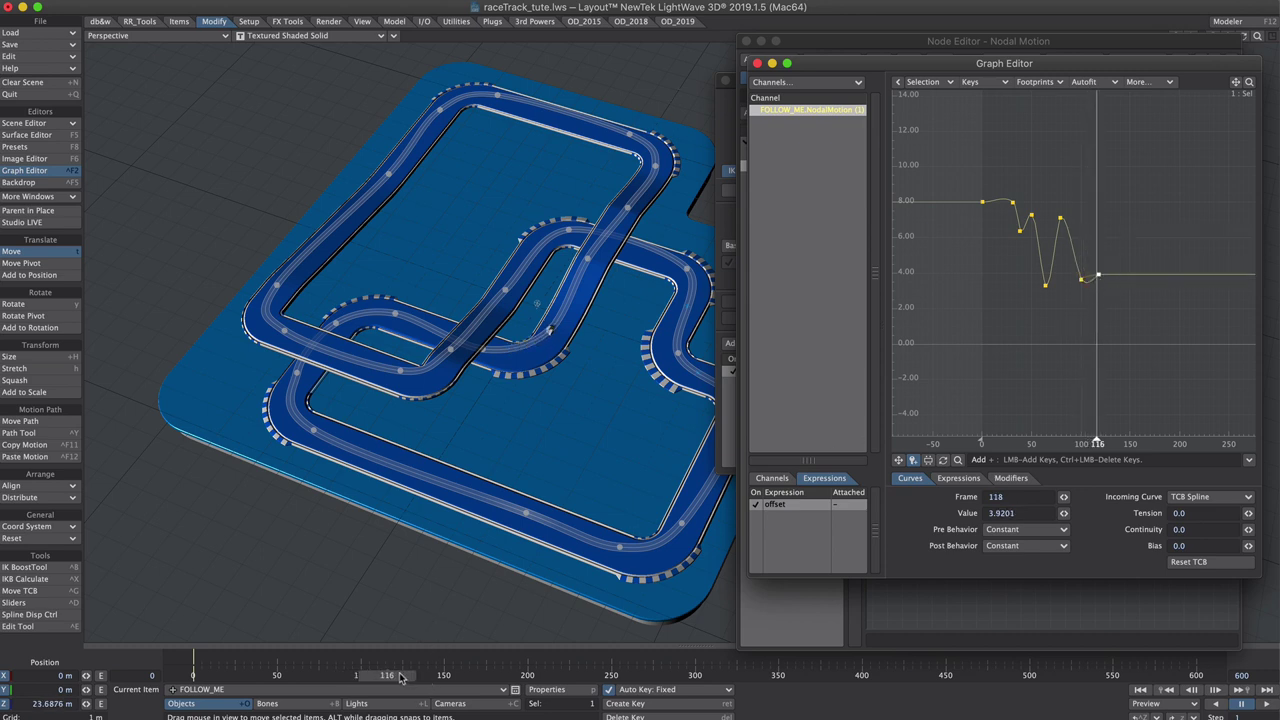
Continue the speed envelope past frame 118 with keys that speed up on straights and slow down in bends
{"action": "left_click_drag", "start_coordinate": [400, 678], "coordinate": [453, 678]}
{"action": "left_click_drag", "start_coordinate": [1129, 264], "coordinate": [1129, 206]}
{"action": "left_click_drag", "start_coordinate": [442, 678], "coordinate": [553, 677]}
{"action": "left_click", "coordinate": [1154, 268]}
{"action": "left_click", "coordinate": [1178, 238]}
{"action": "left_click_drag", "start_coordinate": [1197, 276], "coordinate": [1197, 269]}
{"action": "left_click_drag", "start_coordinate": [553, 677], "coordinate": [601, 677]}
Add speed keys with a peak of about 10 near frame 267 and a drop to about 3.4 for the following bend
{"action": "left_click_drag", "start_coordinate": [1235, 82], "coordinate": [1023, 112]}
{"action": "left_click", "coordinate": [1011, 294]}
{"action": "left_click", "coordinate": [1037, 200]}
{"action": "left_click_drag", "start_coordinate": [601, 677], "coordinate": [671, 677]}
{"action": "left_click_drag", "start_coordinate": [1056, 269], "coordinate": [1056, 309]}
Add alternating speed keys between about frames 319 and 461, with a peak of about 6.3 near frame 396
{"action": "left_click_drag", "start_coordinate": [671, 677], "coordinate": [972, 677]}
{"action": "left_click", "coordinate": [1084, 305]}
{"action": "left_click", "coordinate": [1101, 287]}
{"action": "left_click", "coordinate": [1120, 313]}
{"action": "left_click", "coordinate": [1138, 305]}
{"action": "left_click", "coordinate": [1156, 260]}
{"action": "left_click", "coordinate": [1174, 312]}
{"action": "left_click", "coordinate": [1215, 281]}
Add speed keys of about 2 near frames 483 and 549, and 2.567 at frame 571
{"action": "left_click_drag", "start_coordinate": [1235, 82], "coordinate": [1140, 90]}
{"action": "left_click_drag", "start_coordinate": [1249, 82], "coordinate": [1232, 102]}
{"action": "left_click", "coordinate": [1132, 331]}
{"action": "left_click_drag", "start_coordinate": [972, 677], "coordinate": [1020, 677]}
{"action": "left_click_drag", "start_coordinate": [640, 330], "coordinate": [560, 322], "text": "alt+shift"}
{"action": "left_click_drag", "start_coordinate": [1020, 677], "coordinate": [1169, 677]}
{"action": "left_click", "coordinate": [1188, 330]}
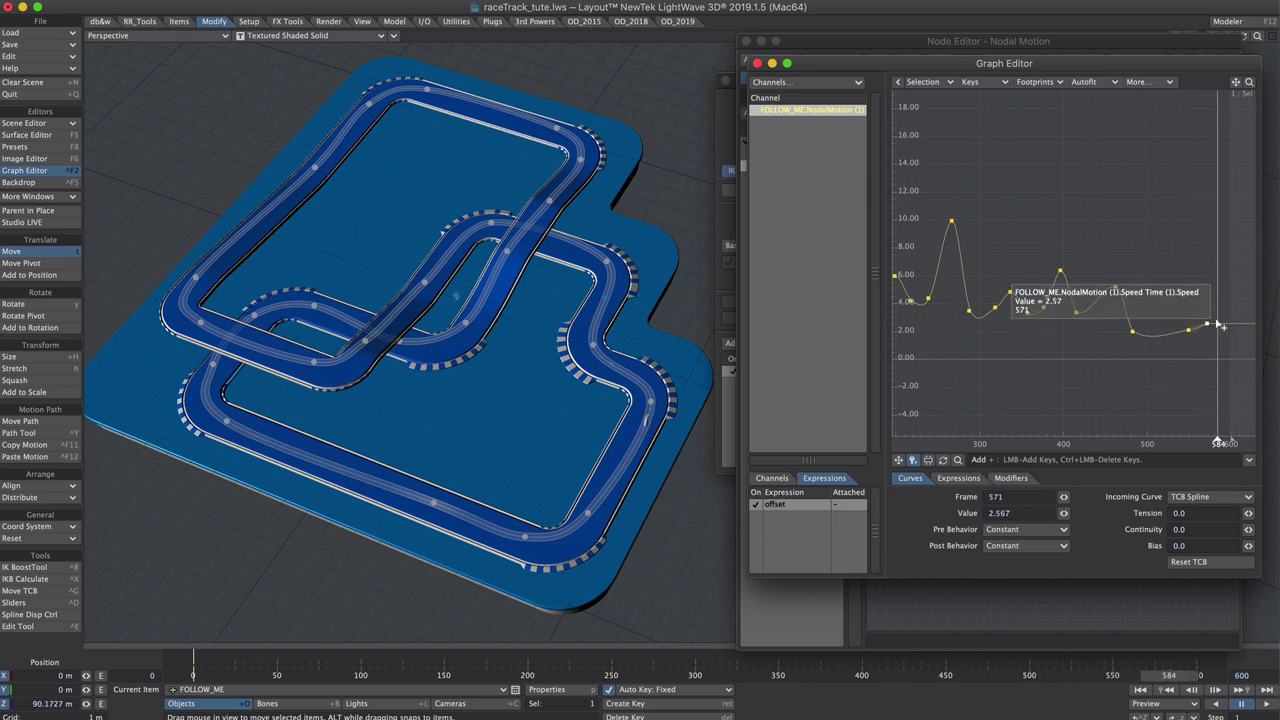
Extend the scene's end frame to 700
{"action": "left_click", "coordinate": [1174, 677]}
{"action": "key", "text": "Return"}
{"action": "left_click_drag", "start_coordinate": [1235, 82], "coordinate": [1095, 72]}
{"action": "left_click_drag", "start_coordinate": [1249, 82], "coordinate": [1234, 100]}
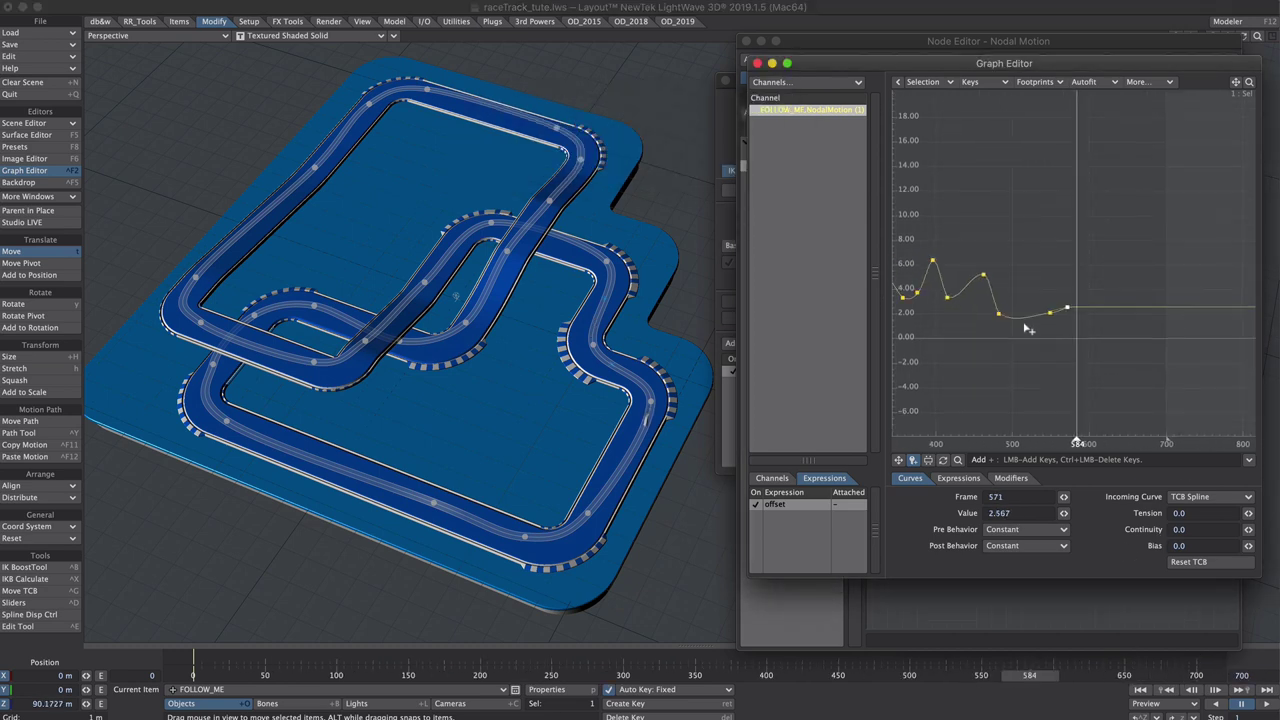
Add the remaining speed keys after frame 571 to finish the envelope, and close the Graph Editor
{"action": "left_click_drag", "start_coordinate": [1030, 677], "coordinate": [1061, 677]}
{"action": "left_click", "coordinate": [1083, 257]}
{"action": "left_click", "coordinate": [1094, 314]}
{"action": "left_click_drag", "start_coordinate": [1061, 677], "coordinate": [687, 677]}
{"action": "left_click", "coordinate": [1109, 219]}
{"action": "left_click", "coordinate": [1144, 204]}
{"action": "left_click_drag", "start_coordinate": [1249, 82], "coordinate": [604, 599]}
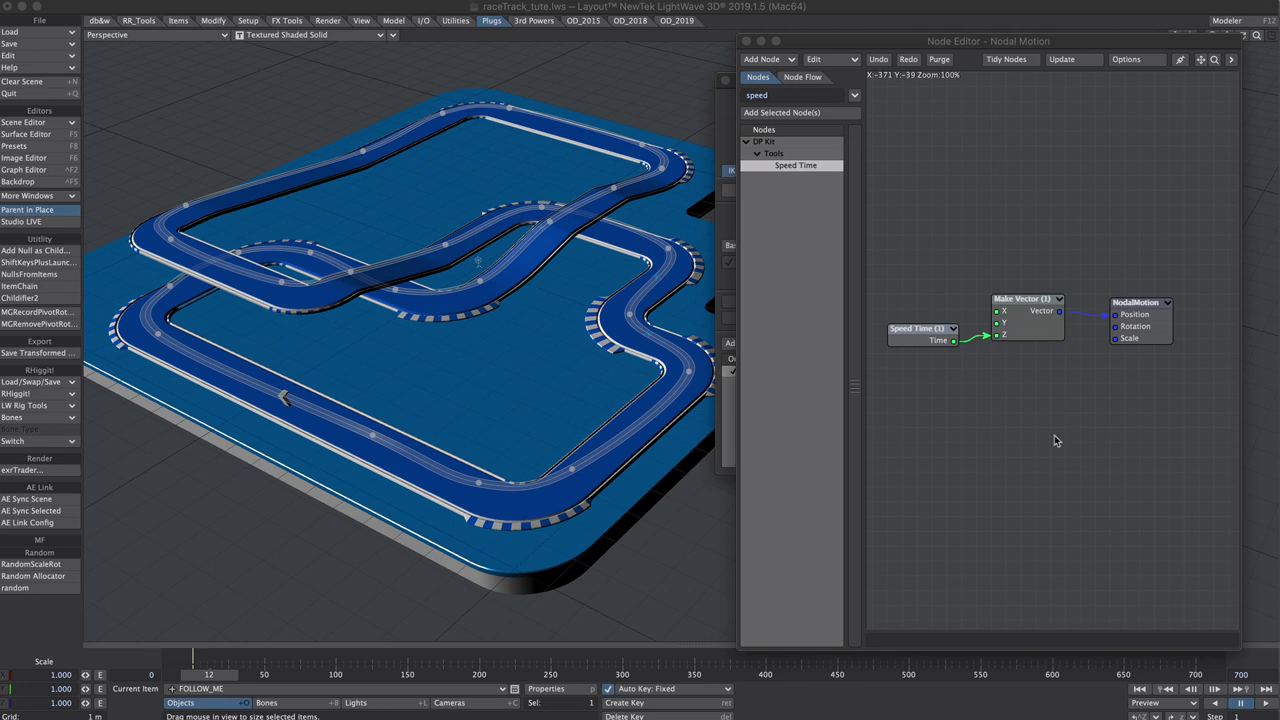
Store the speed data in the Speed Time node and close its settings
{"action": "left_click", "coordinate": [1054, 435]}
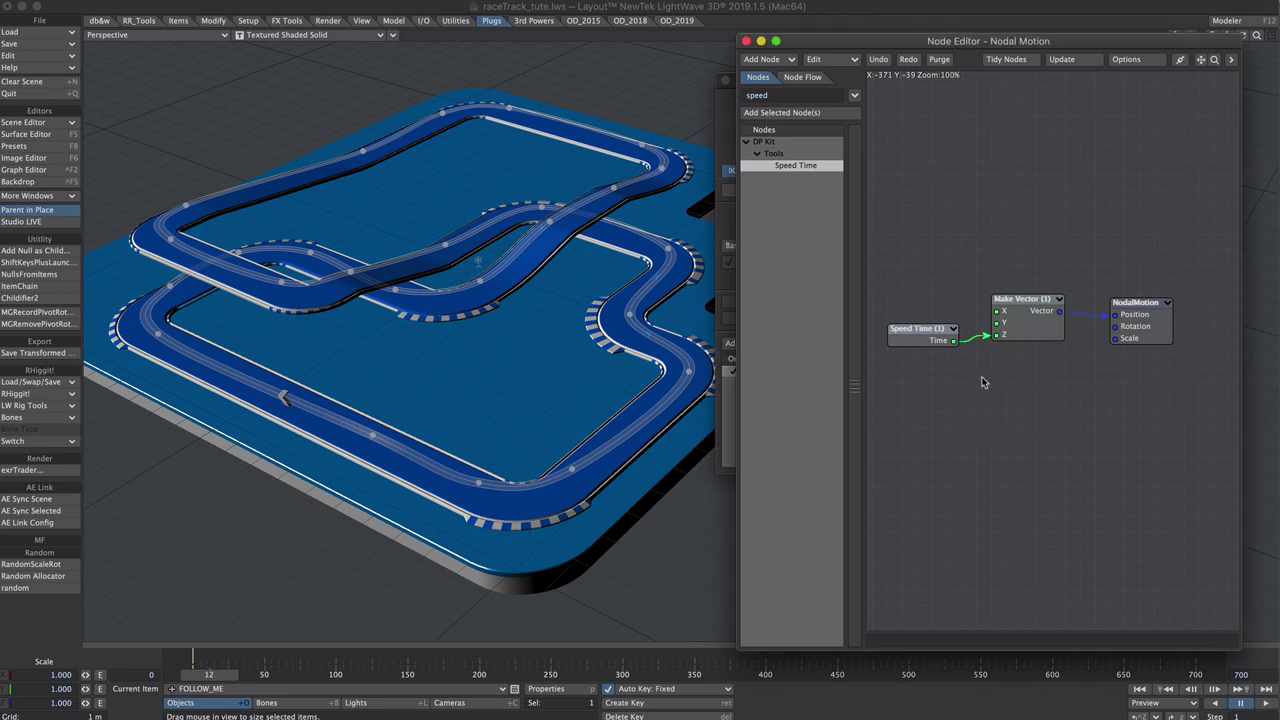
{"action": "double_click", "coordinate": [927, 340]}
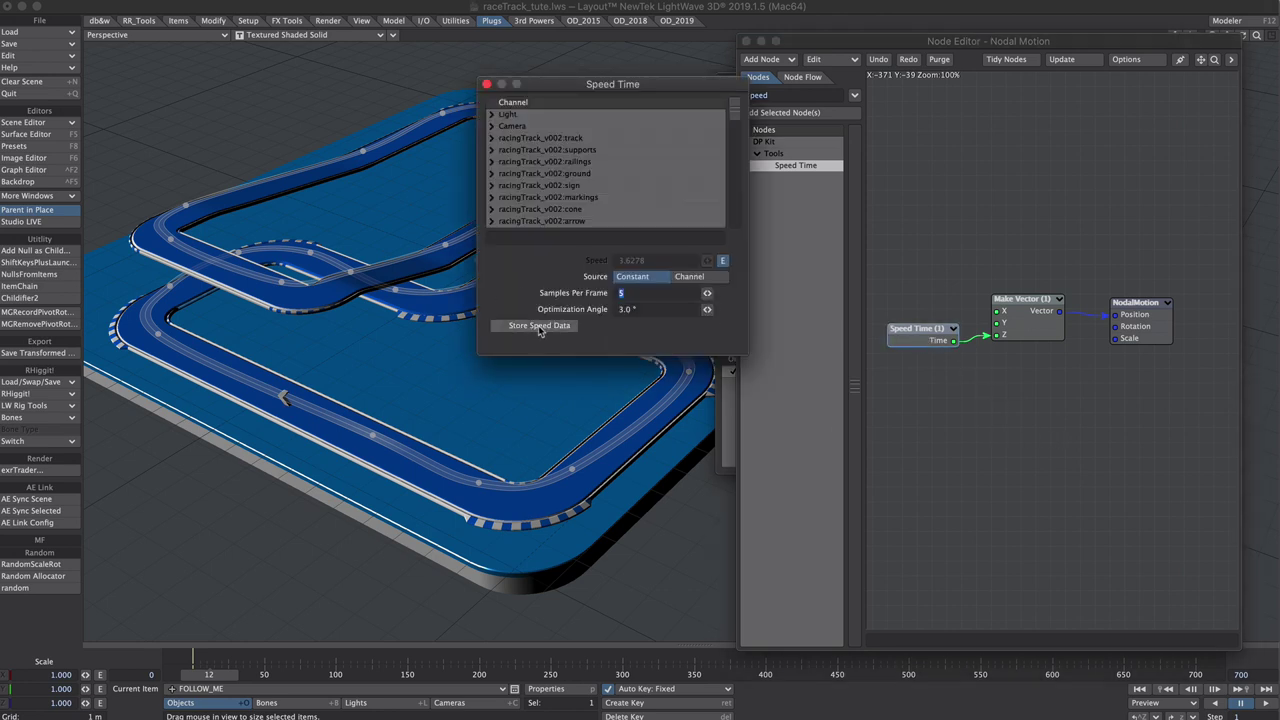
{"action": "left_click", "coordinate": [540, 327]}
{"action": "left_click", "coordinate": [485, 84]}
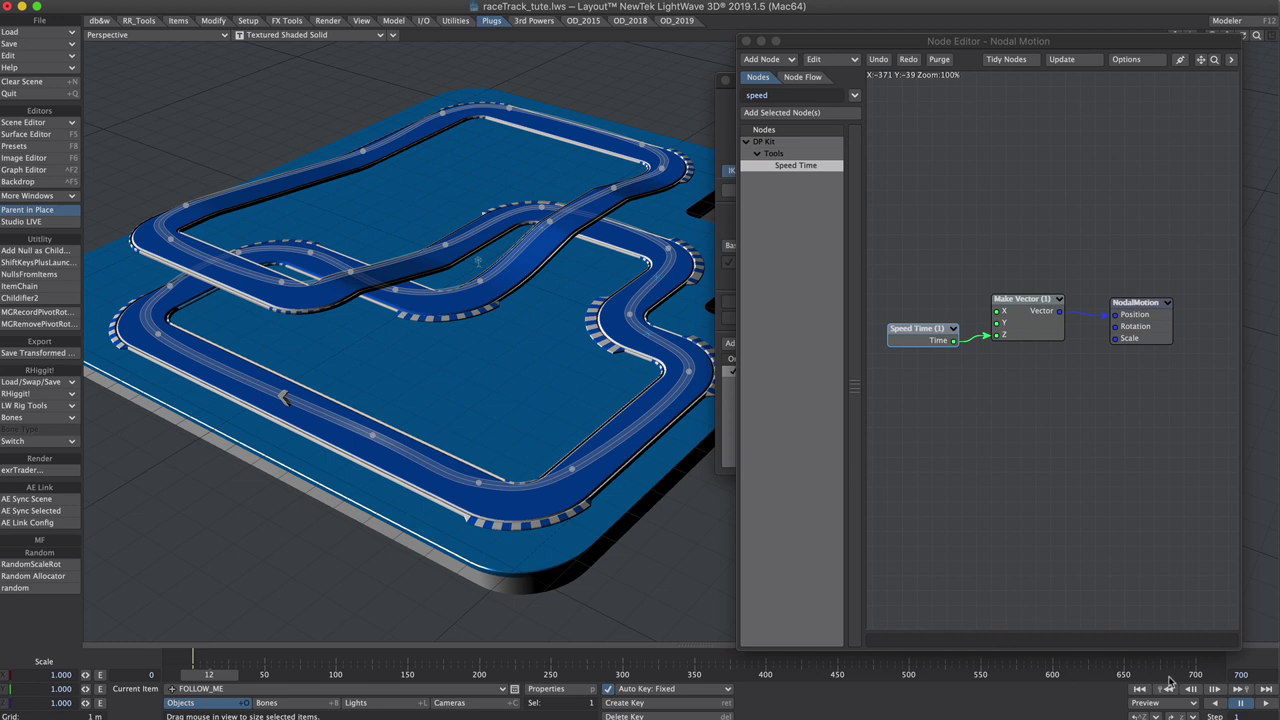
Stop playback and close the Nodal Motion node editor and FOLLOW_ME's Motion Options
{"action": "left_click", "coordinate": [1237, 705]}
{"action": "left_click", "coordinate": [743, 42]}
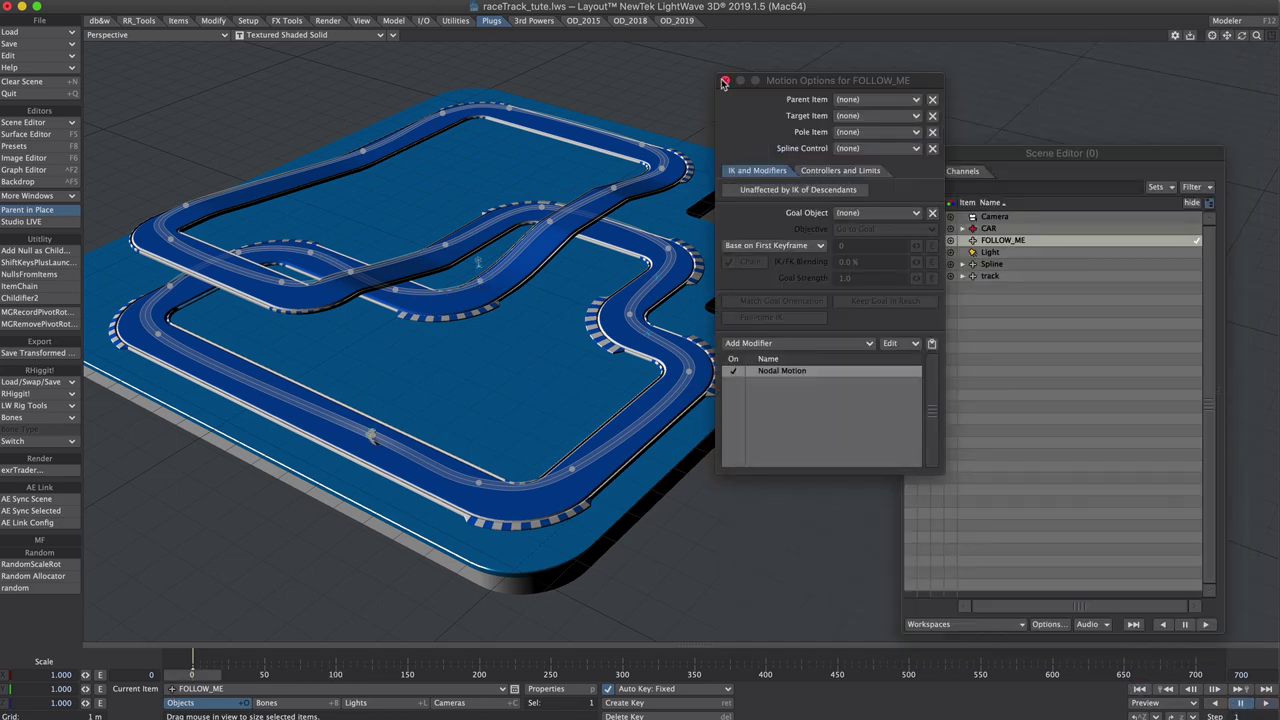
{"action": "left_click", "coordinate": [724, 81]}
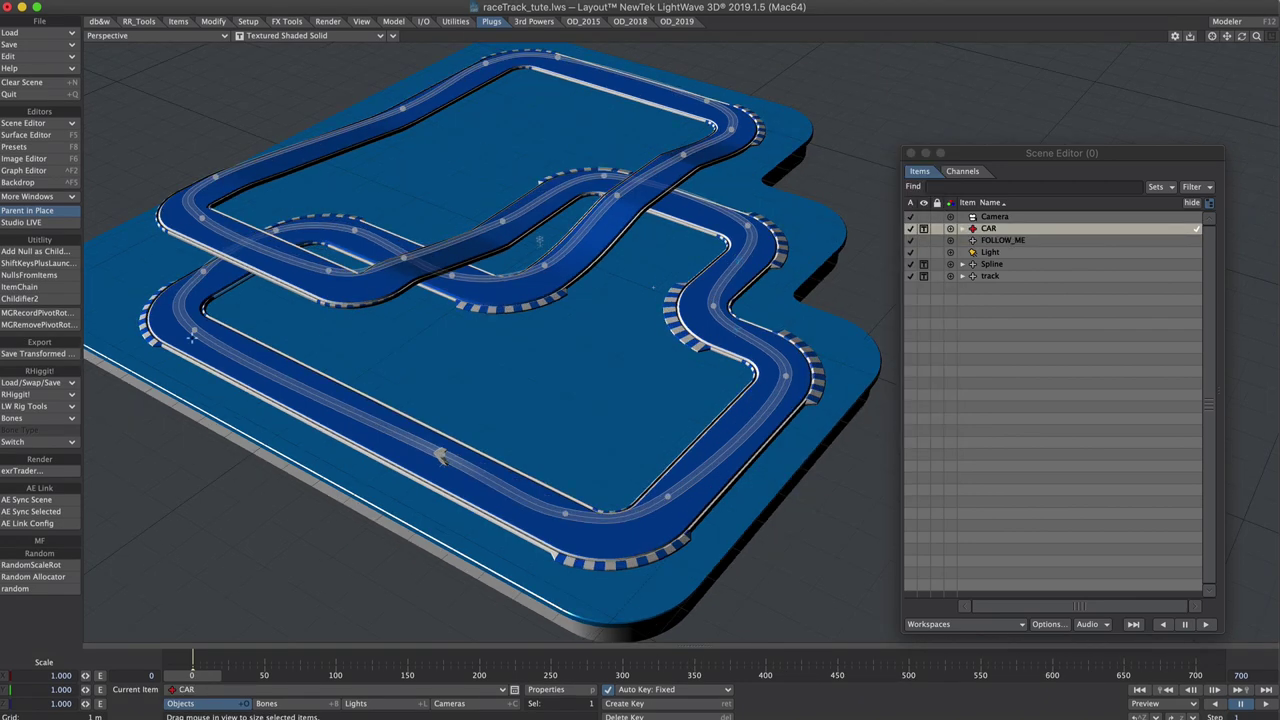
Bake CAR's motion in world space from frame 0 to 700 at step 1 with the RH Animation Toolbox
{"action": "left_click", "coordinate": [20, 395]}
{"action": "left_click", "coordinate": [54, 395]}
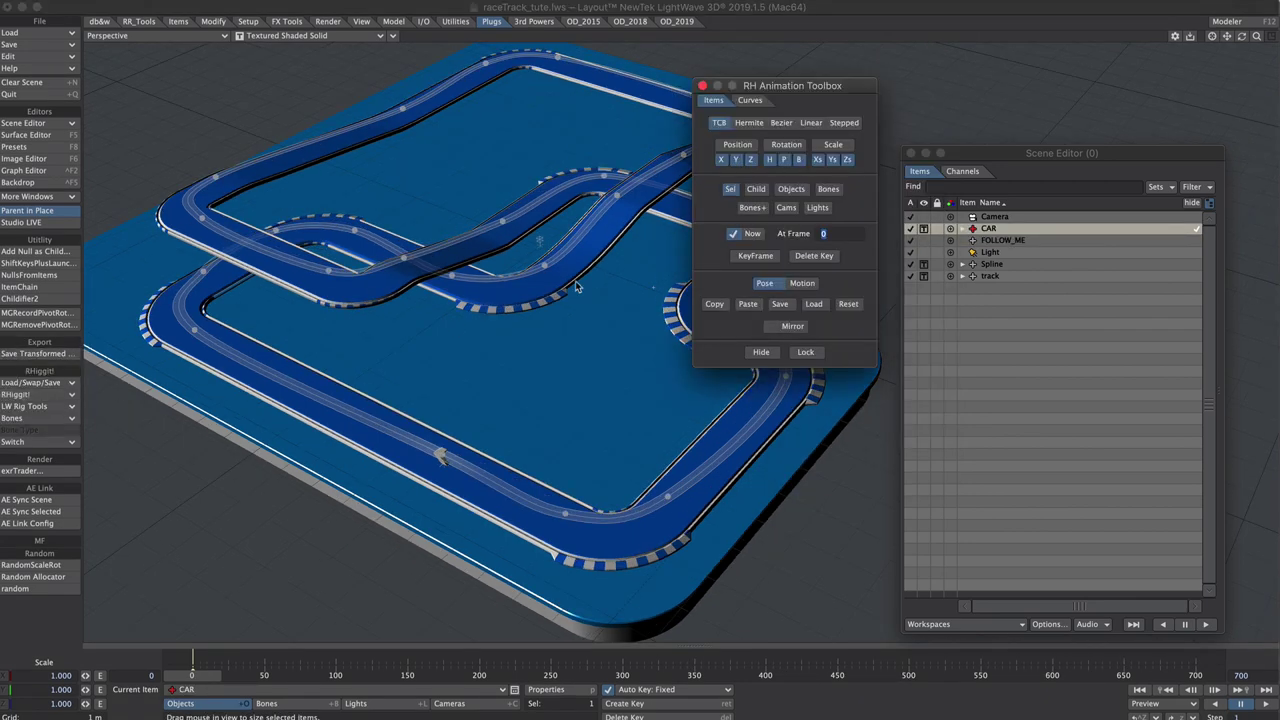
{"action": "left_click", "coordinate": [750, 100]}
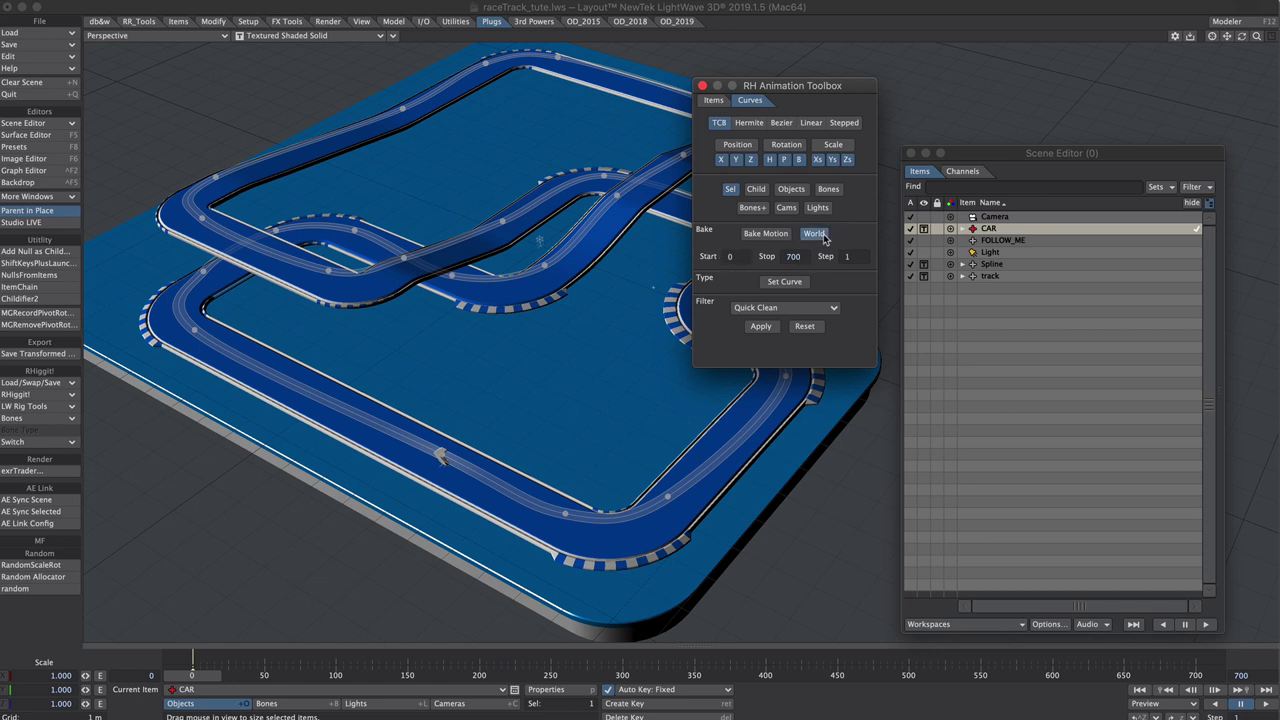
{"action": "left_click", "coordinate": [761, 234]}
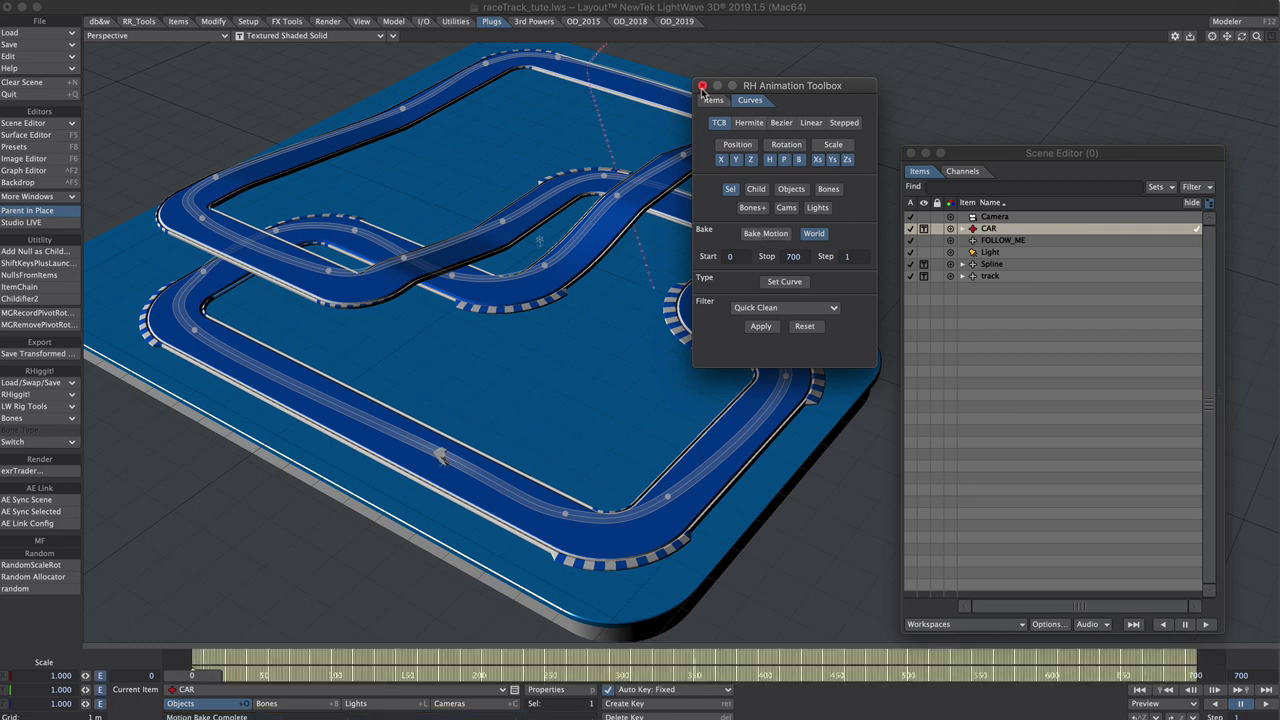
{"action": "left_click", "coordinate": [703, 87]}
Disable CAR's Following and Sticky modifiers and clear its spline control
{"action": "left_click", "coordinate": [988, 229]}
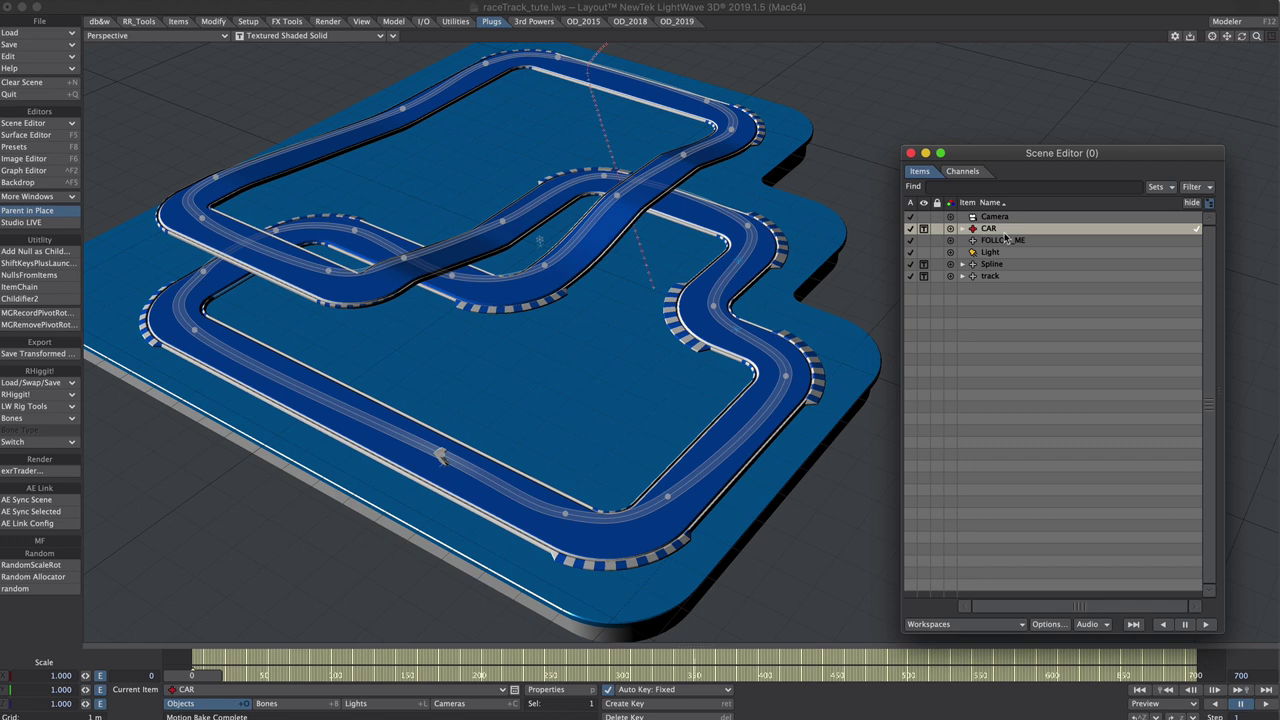
{"action": "key", "text": "m"}
{"action": "left_click", "coordinate": [732, 382]}
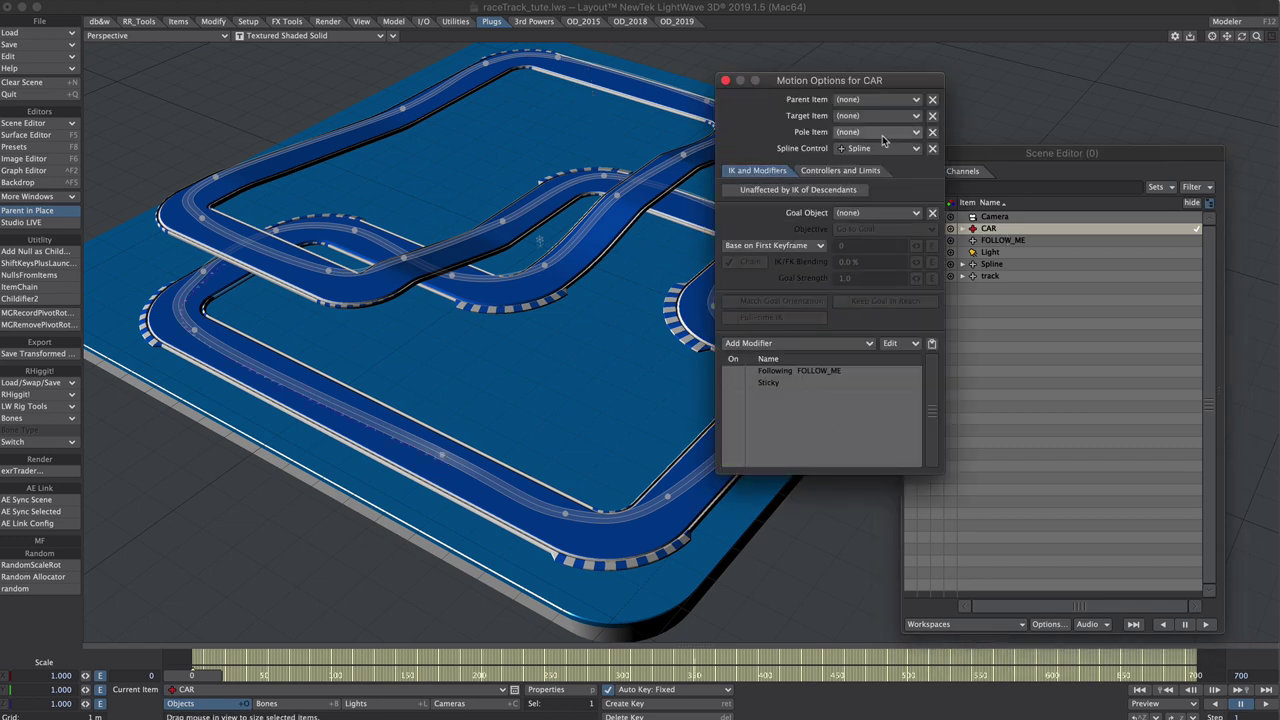
{"action": "left_click", "coordinate": [931, 148]}
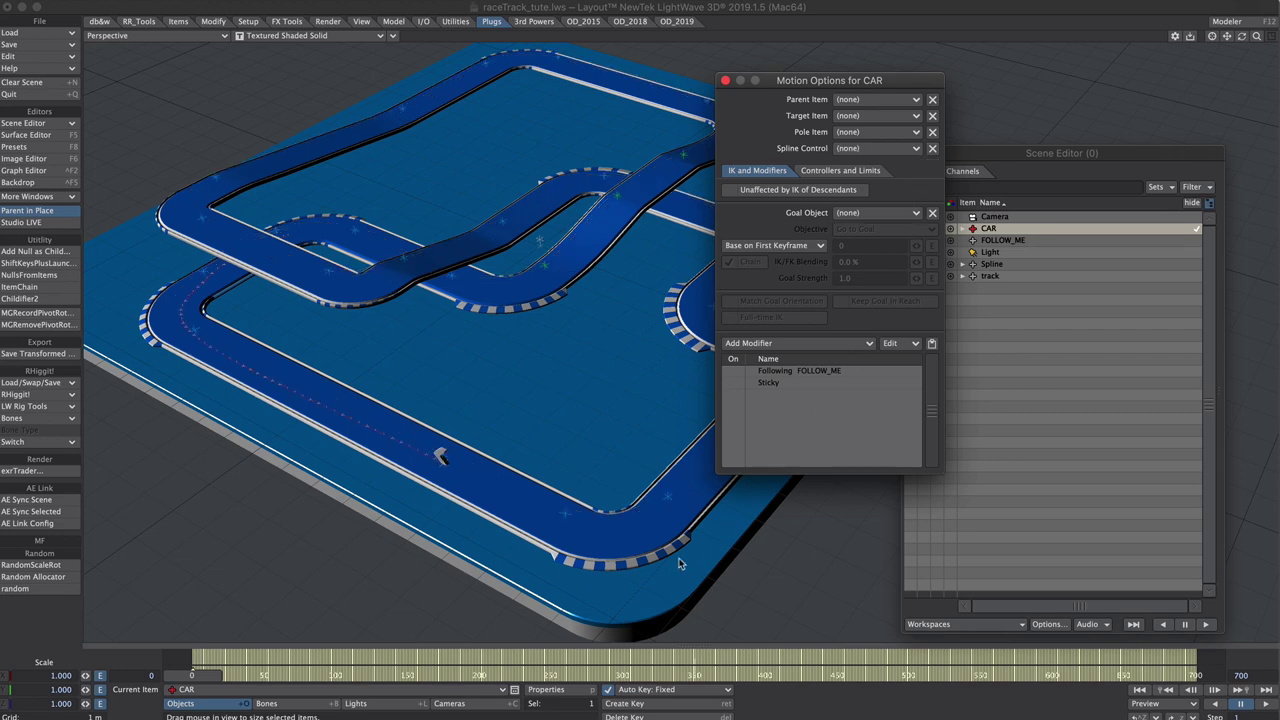
{"action": "left_click_drag", "start_coordinate": [528, 451], "coordinate": [672, 427], "text": "ctrl+alt"}
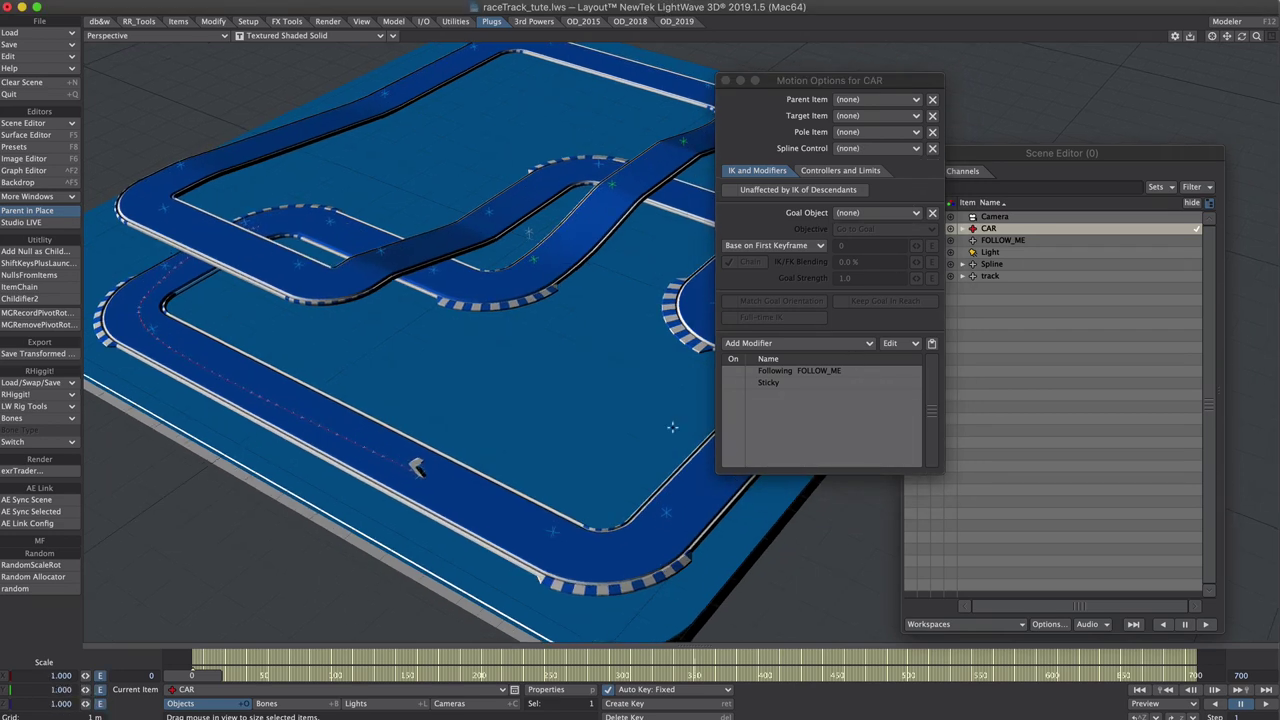
Disable FOLLOW_ME's Nodal Motion modifier and close Motion Options
{"action": "left_click", "coordinate": [1002, 240]}
{"action": "left_click", "coordinate": [734, 373]}
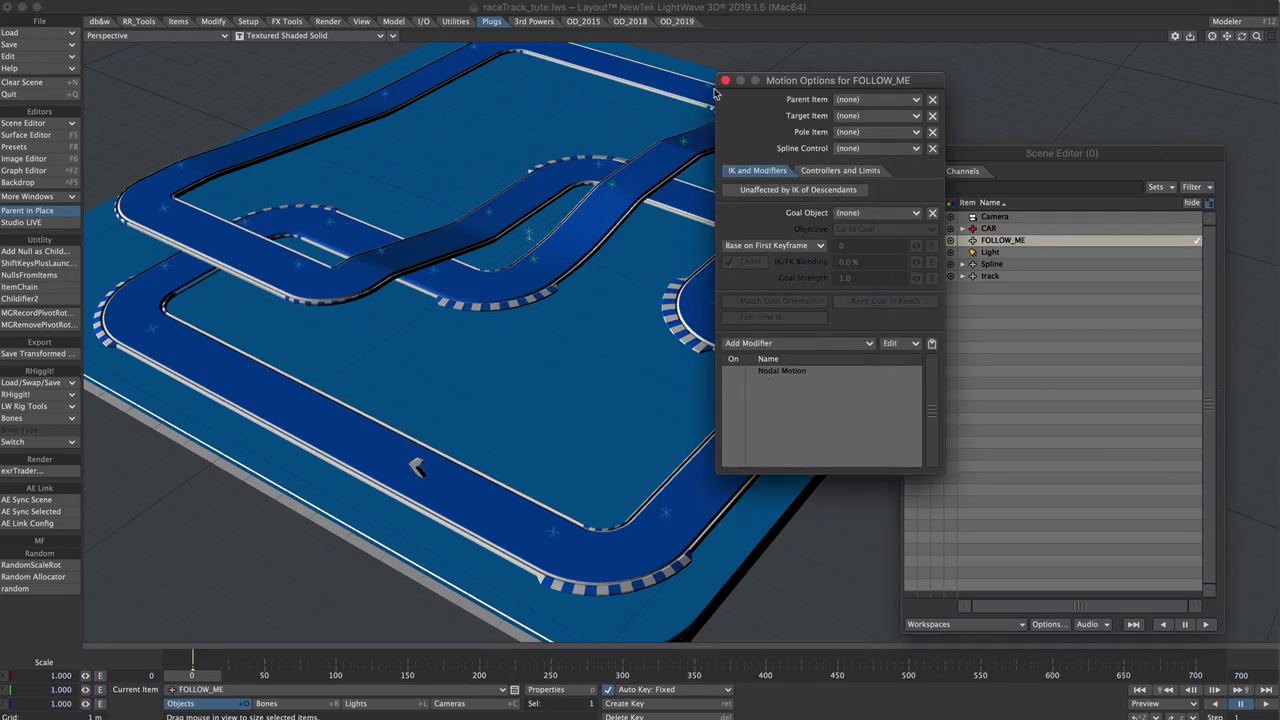
{"action": "left_click", "coordinate": [725, 81]}
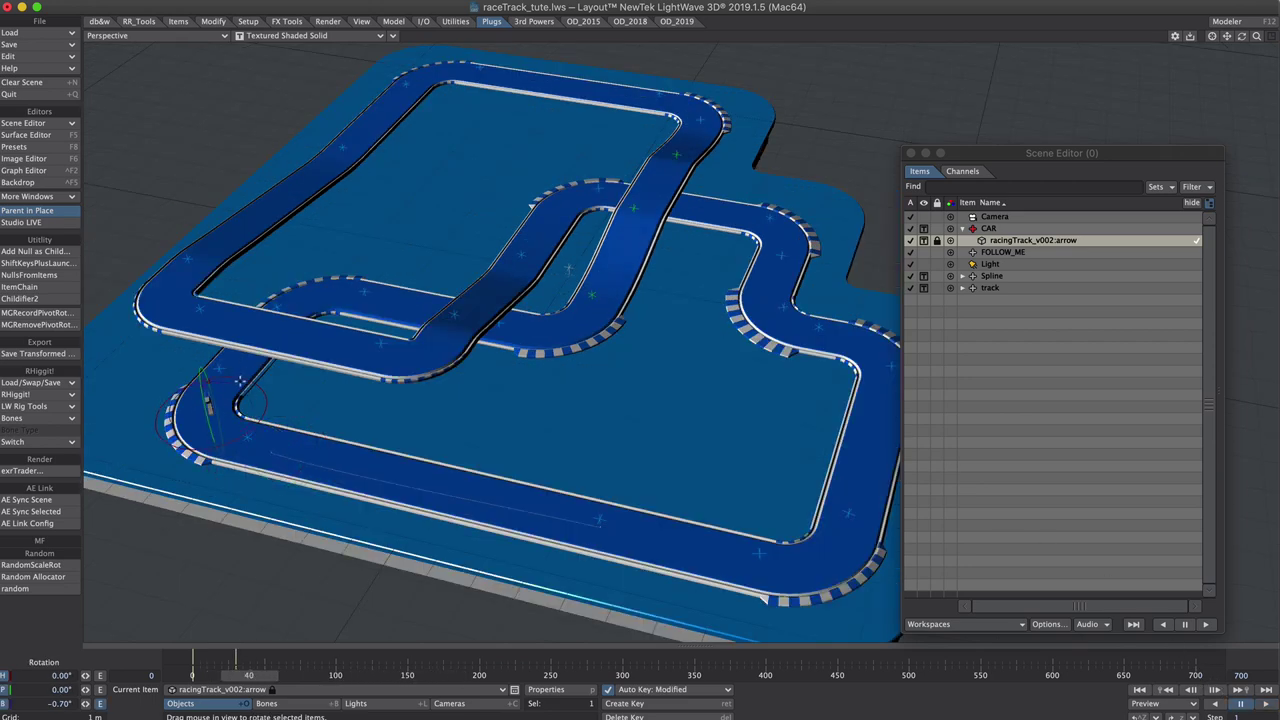
Rotate the arrow under CAR slightly at frame 40 to animate it through the bend
{"action": "left_click_drag", "start_coordinate": [208, 382], "coordinate": [202, 385]}
{"action": "left_click_drag", "start_coordinate": [244, 675], "coordinate": [259, 675]}
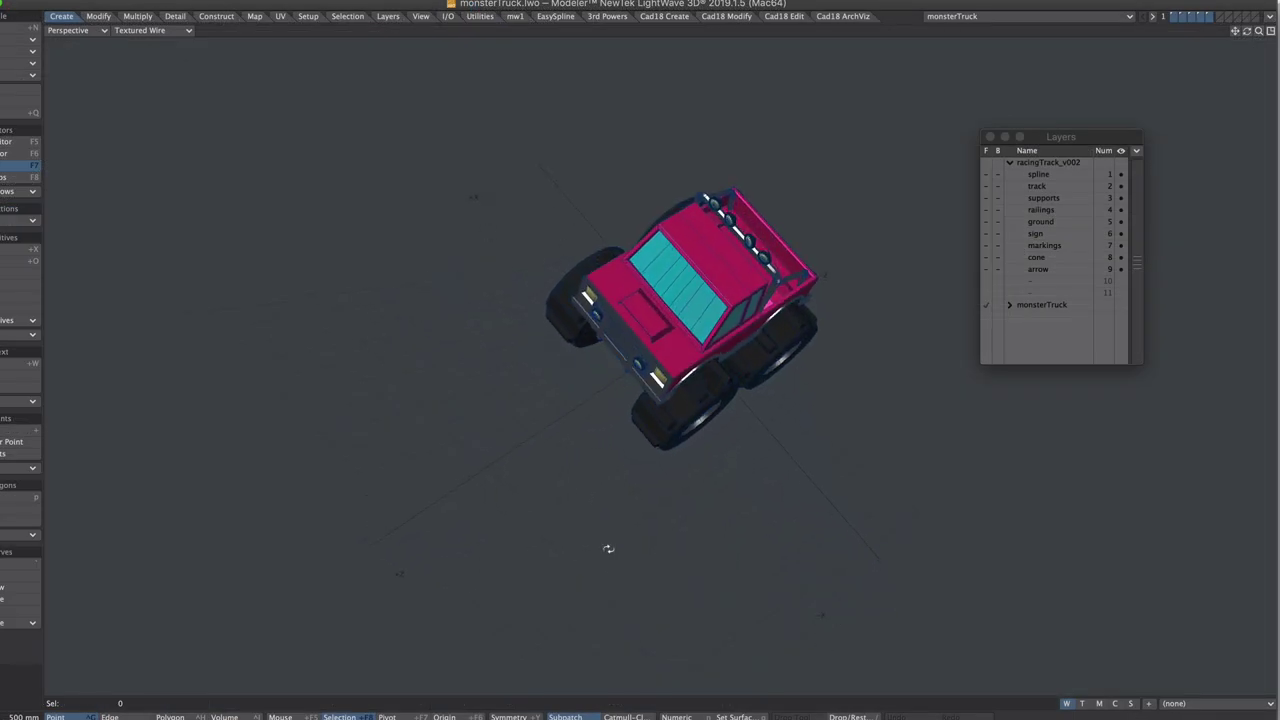
Examine the monster truck model in Modeler and its parts under the truck null in Layout
{"action": "left_click_drag", "start_coordinate": [608, 549], "coordinate": [800, 280], "text": "alt"}
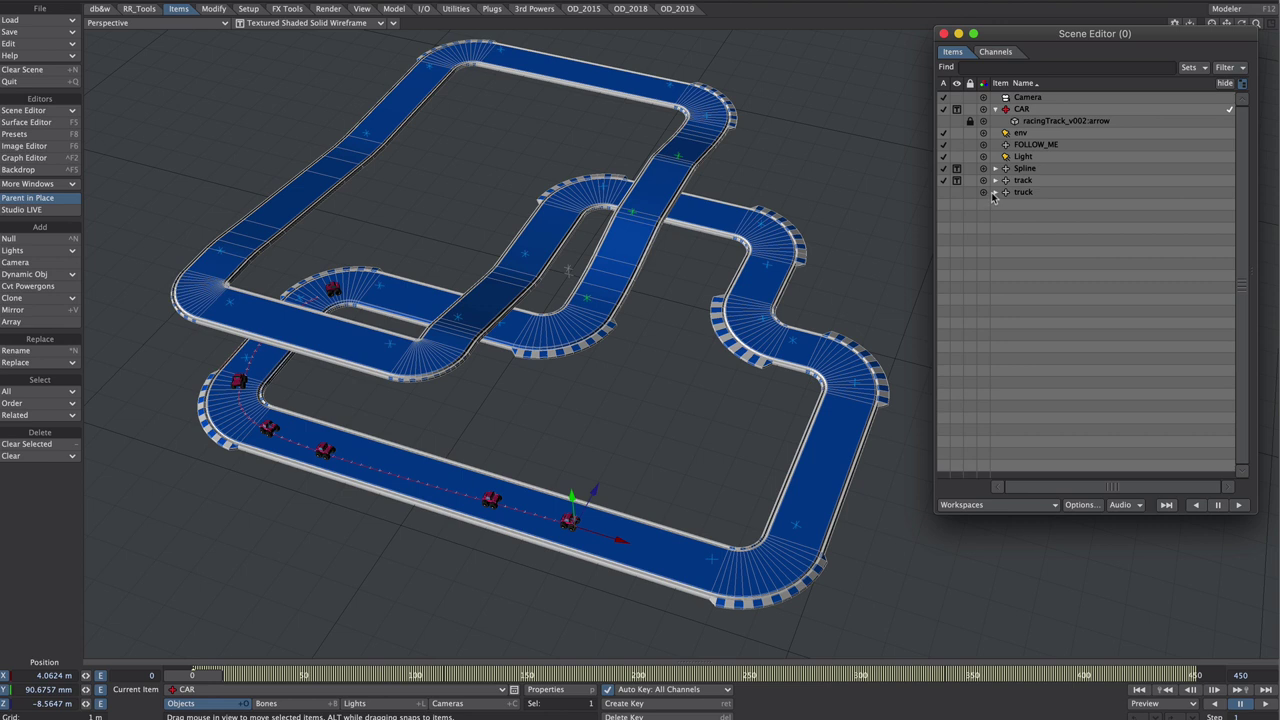
{"action": "left_click", "coordinate": [994, 193]}
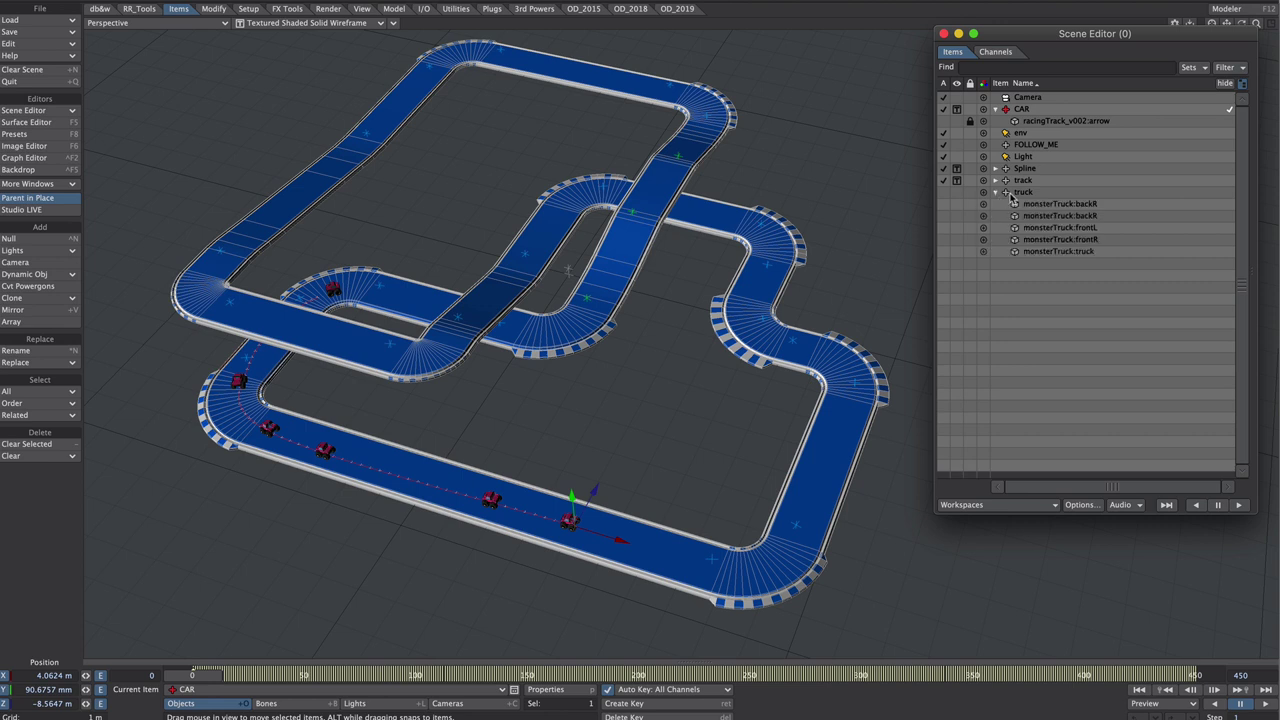
{"action": "left_click", "coordinate": [1022, 192]}
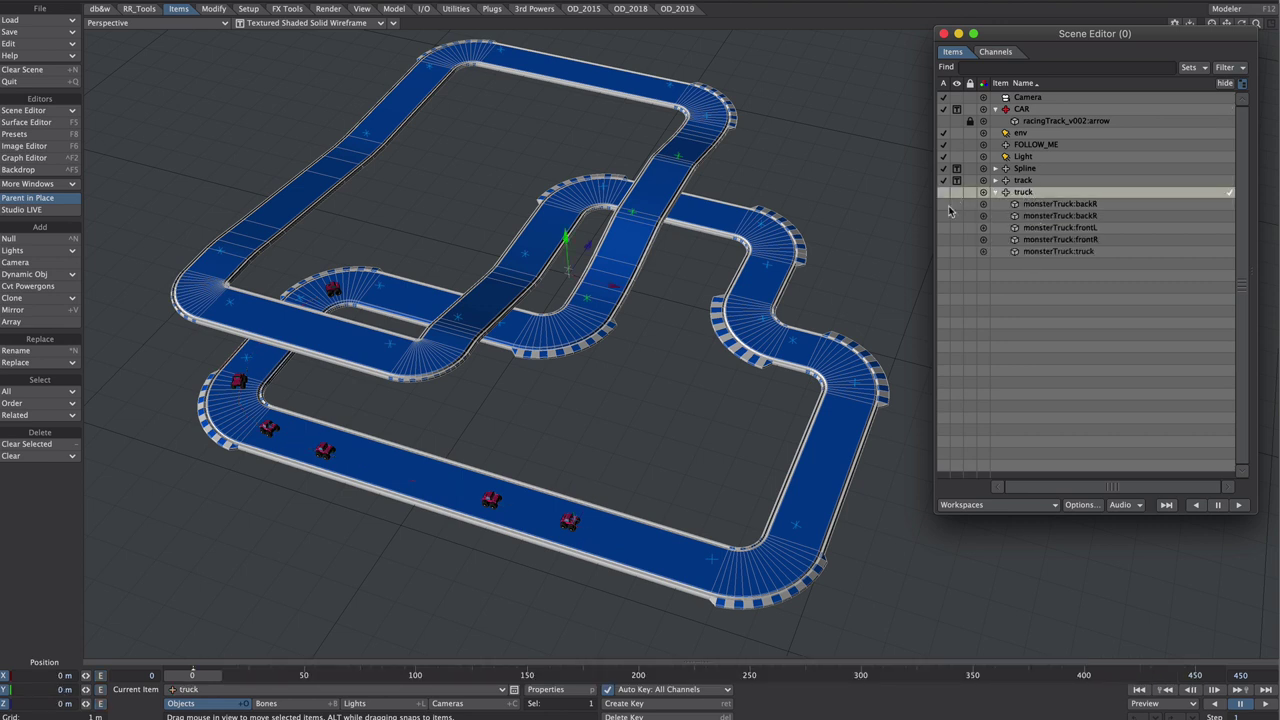
{"action": "left_click", "coordinate": [995, 192]}
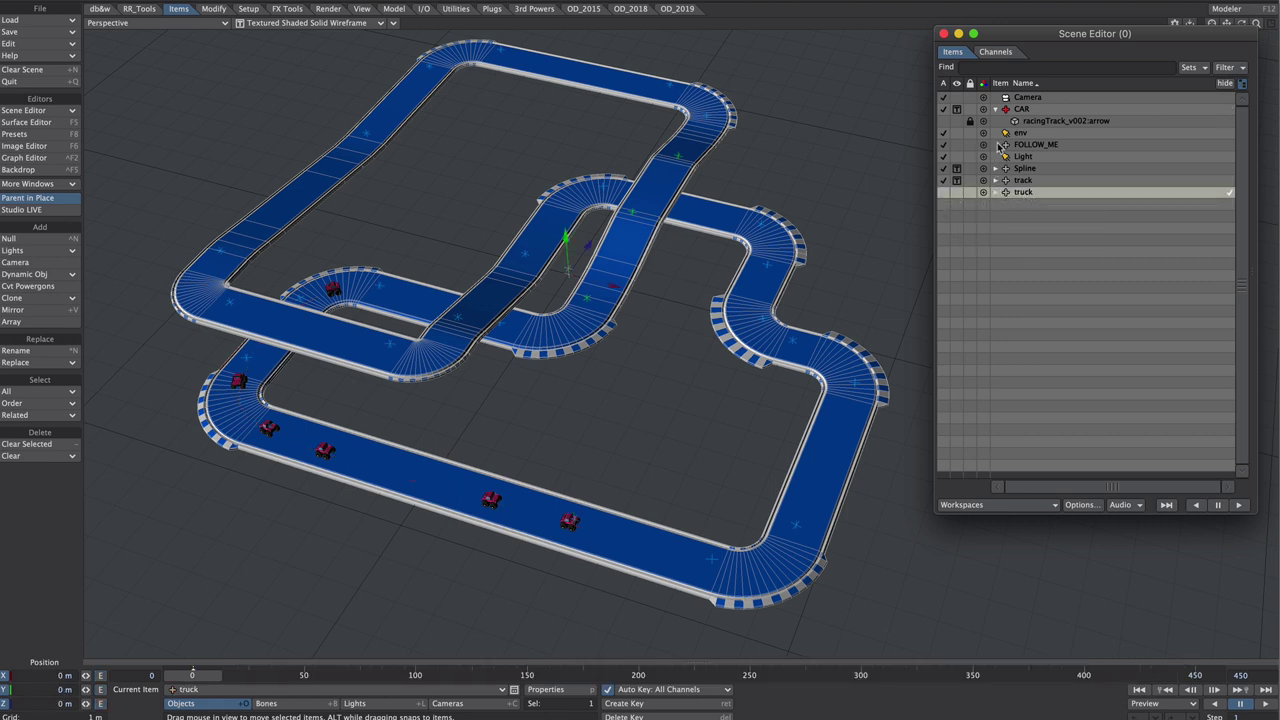
Open the truck Instance Generator on CAR and choose Motion Path as its type
{"action": "left_click", "coordinate": [1030, 111]}
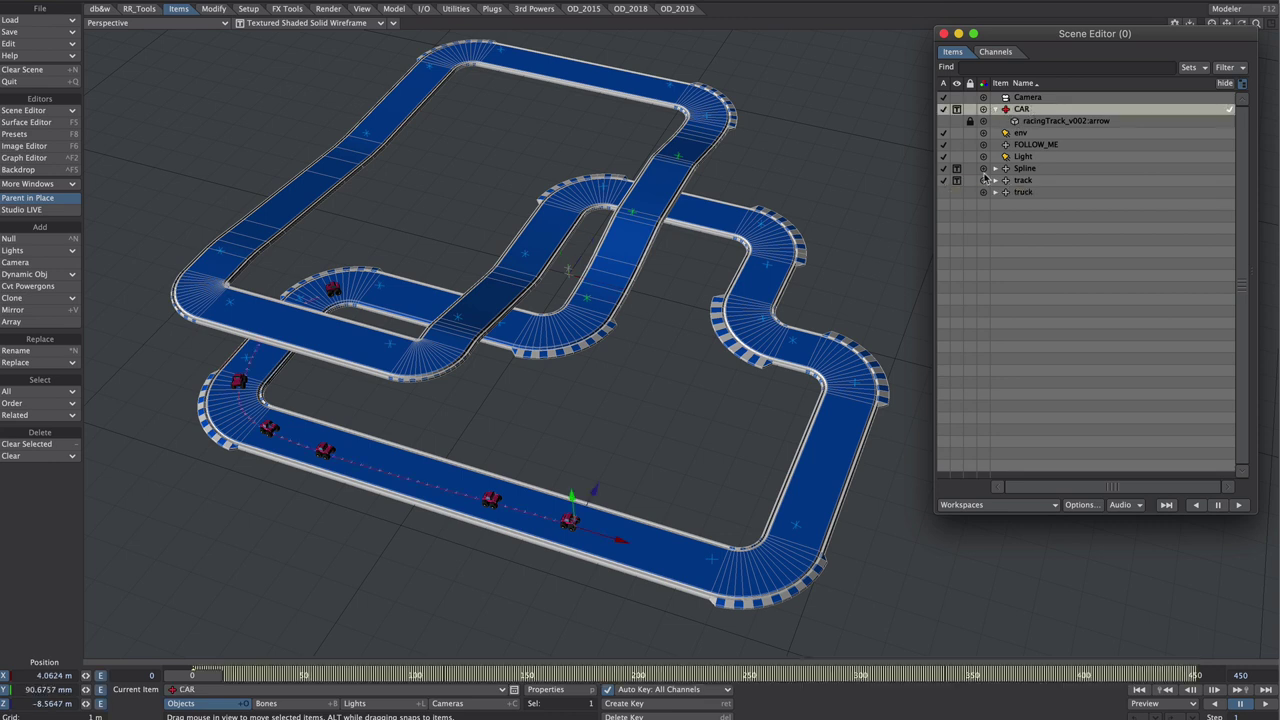
{"action": "key", "text": "p"}
{"action": "double_click", "coordinate": [992, 533]}
{"action": "left_click", "coordinate": [1188, 156]}
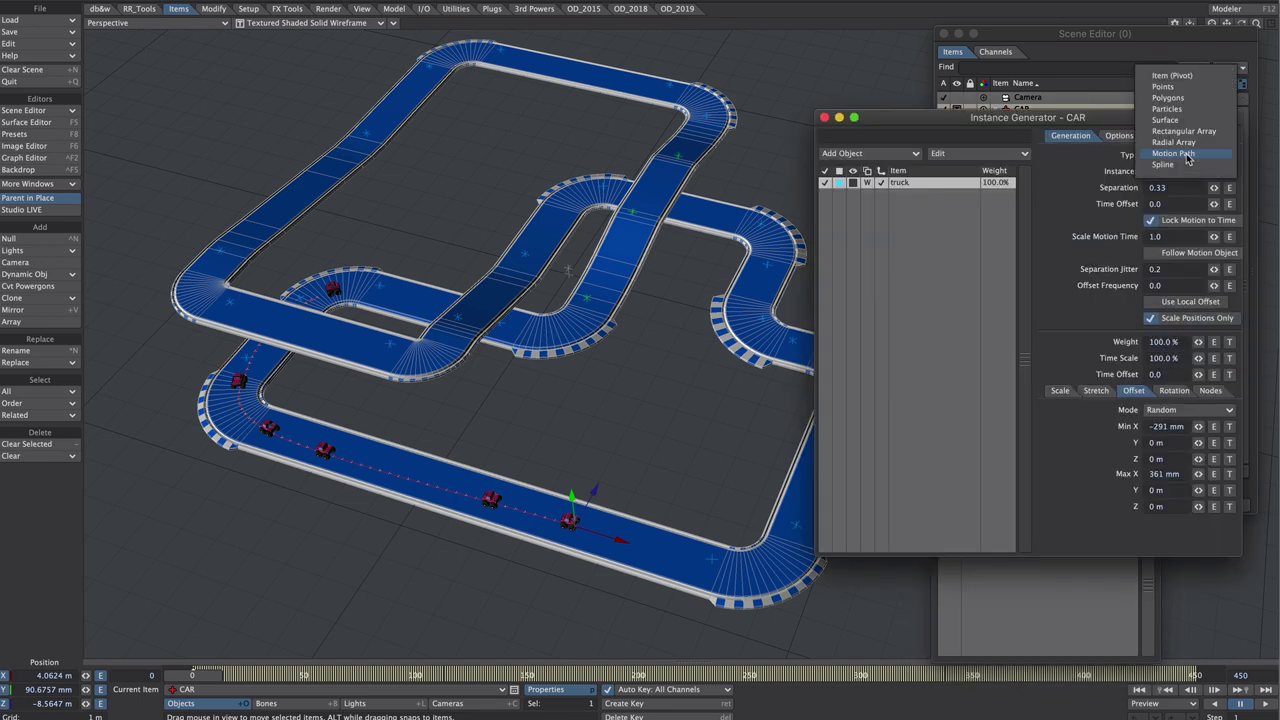
{"action": "left_click", "coordinate": [1231, 155]}
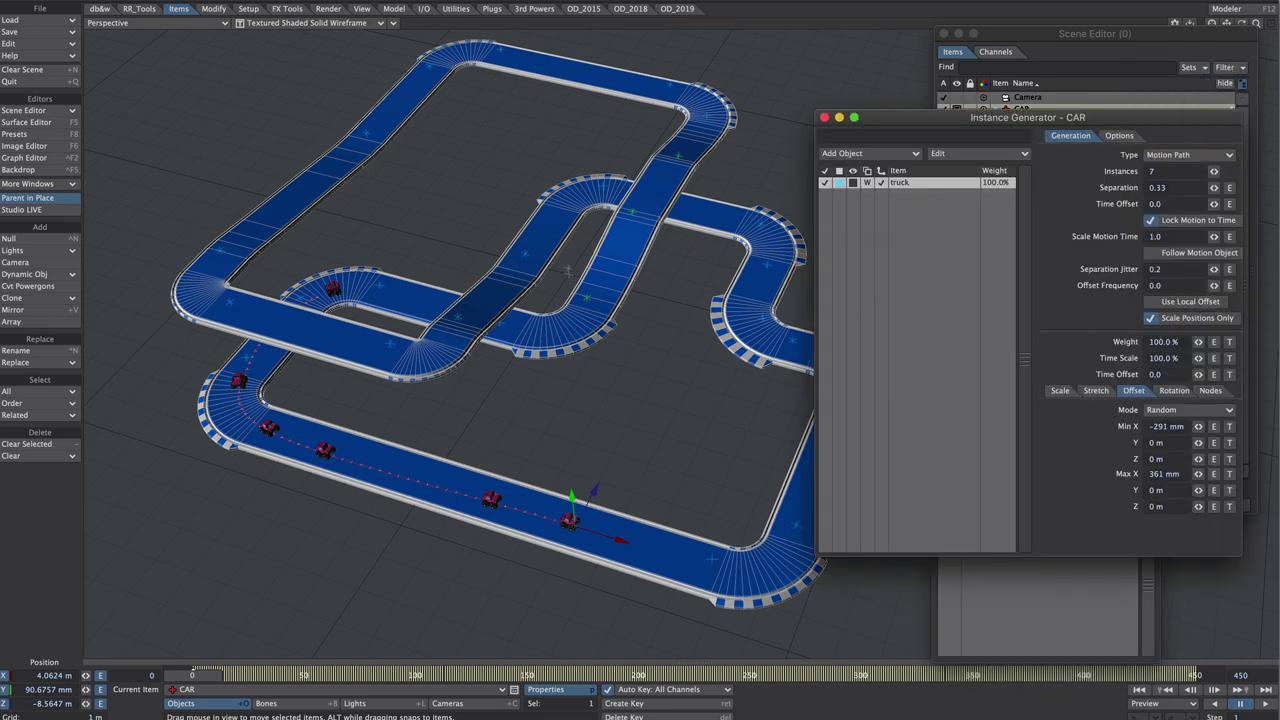
Set the truck instances' separation to 0.236 and separation jitter to 0.168, and adjust the random offset's Min X
{"action": "left_click_drag", "start_coordinate": [1214, 172], "coordinate": [1206, 188]}
{"action": "key", "text": "y"}
{"action": "left_click_drag", "start_coordinate": [1214, 269], "coordinate": [1215, 278]}
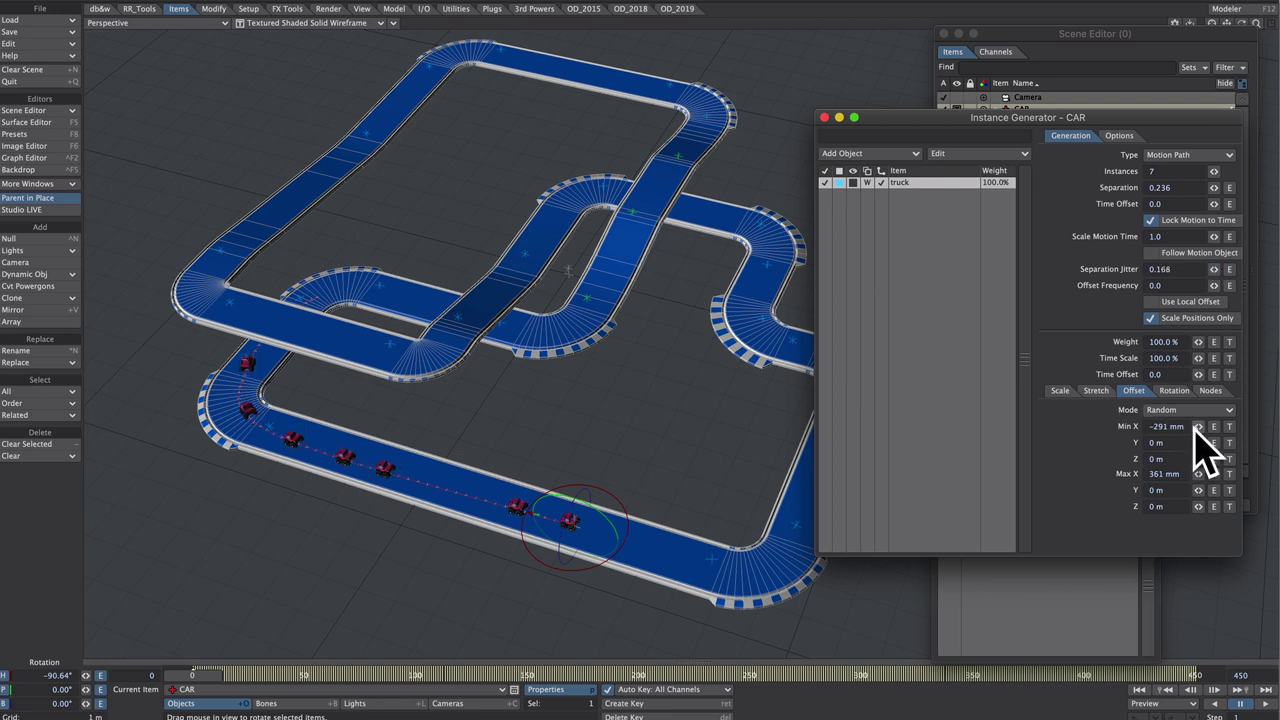
{"action": "left_click_drag", "start_coordinate": [1198, 426], "coordinate": [1188, 427]}
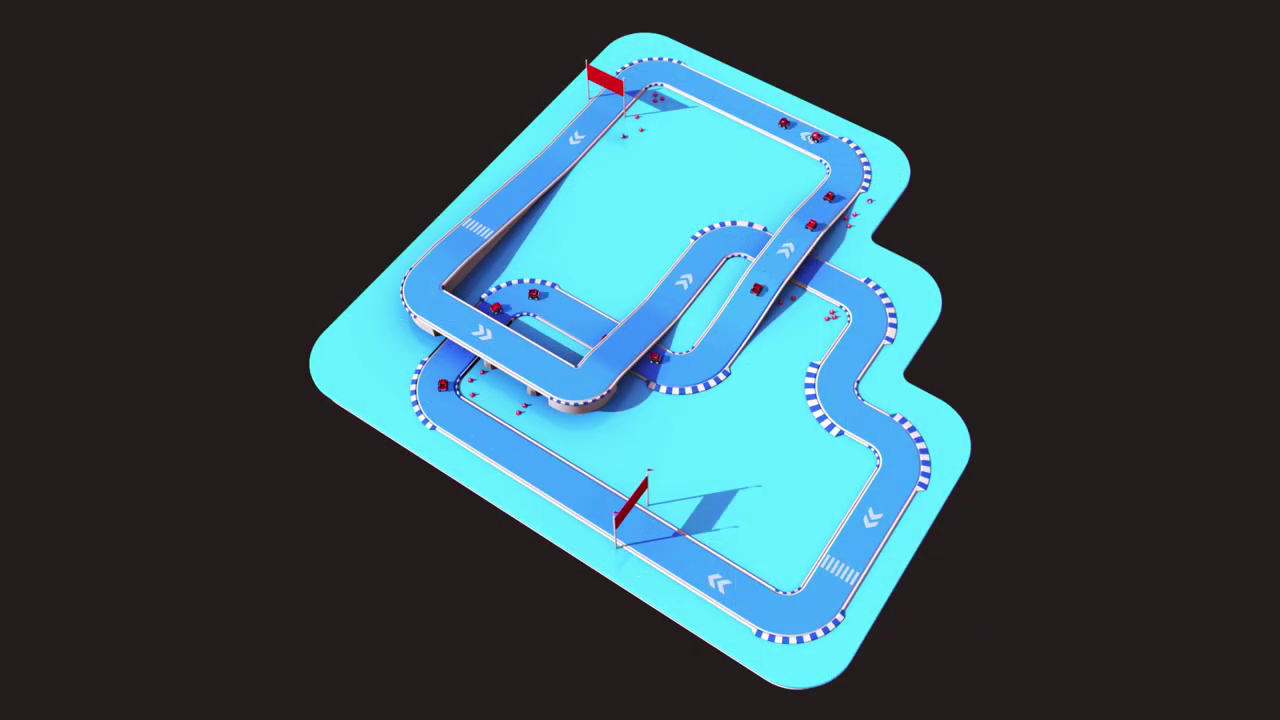